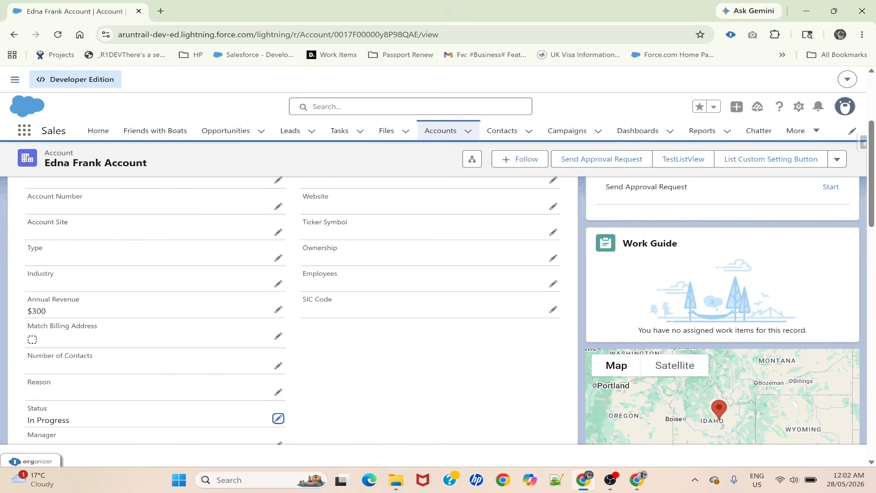
scroll(48, 422, "down", 1)
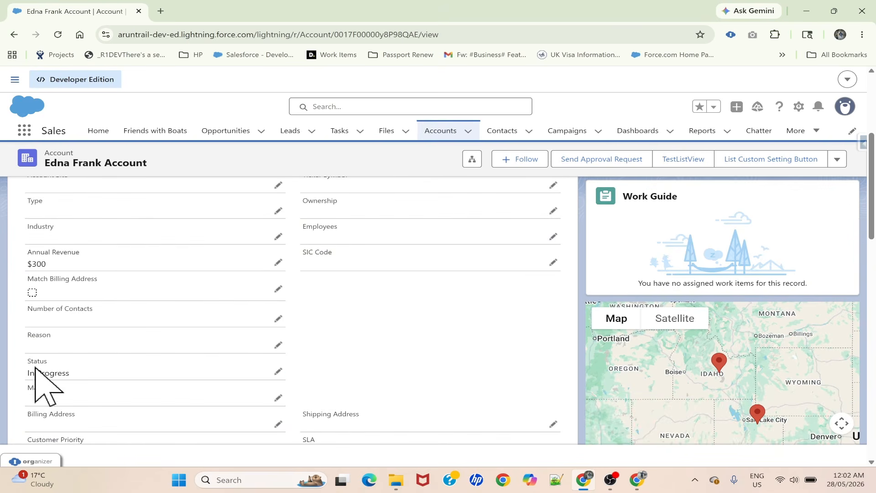
left_click(278, 371)
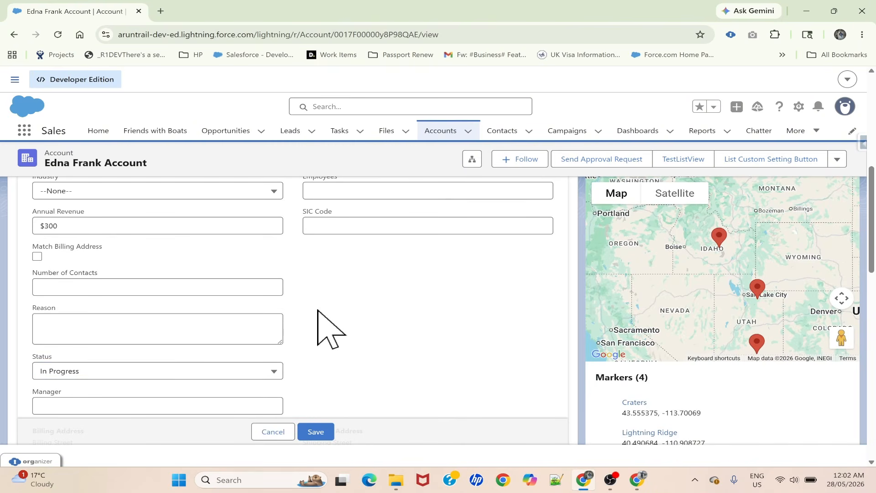
left_click(68, 371)
left_click(97, 349)
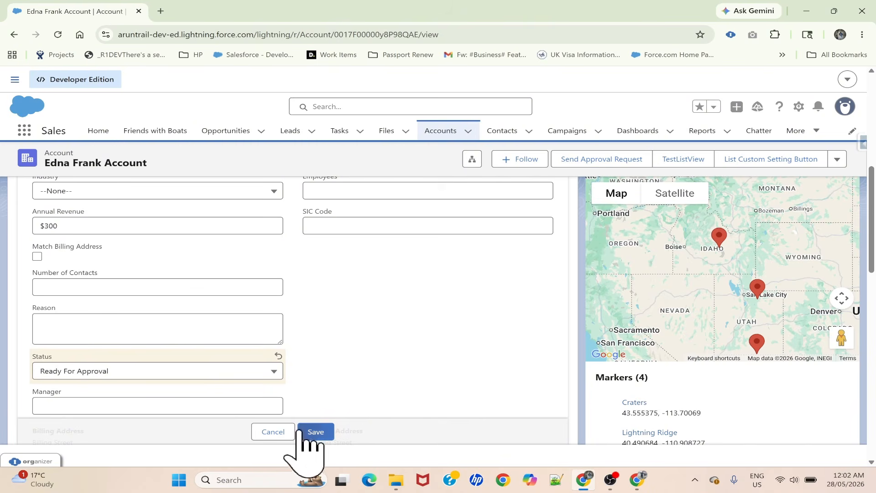
left_click(276, 433)
scroll(381, 354, "down", 2)
scroll(381, 354, "up", 1)
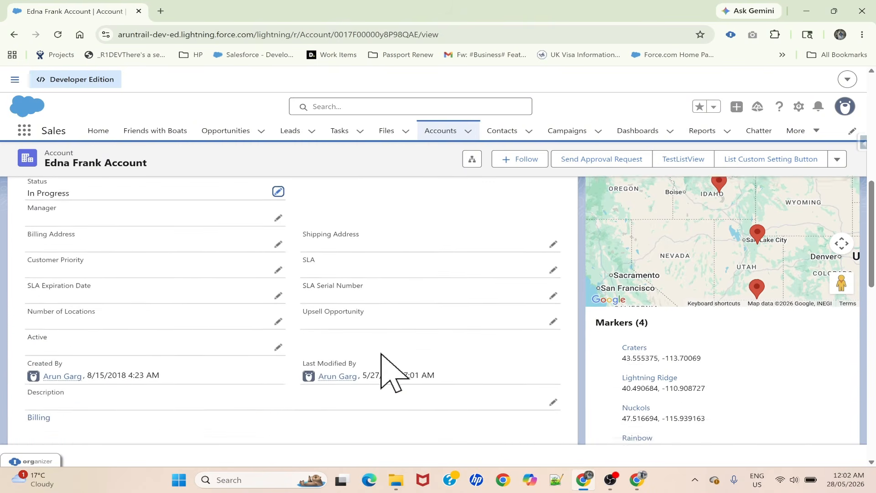
Examine the account's Manager field in edit mode and discard the edit
scroll(91, 294, "up", 1)
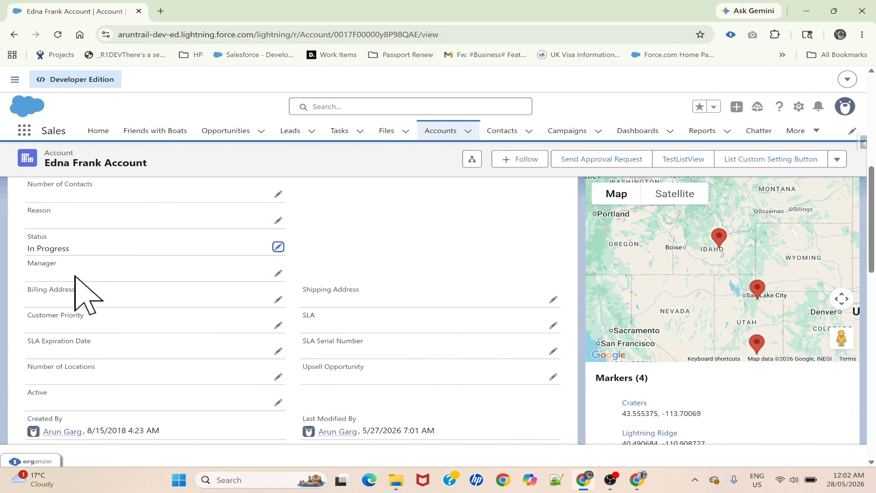
left_click_drag(25, 267, 57, 264)
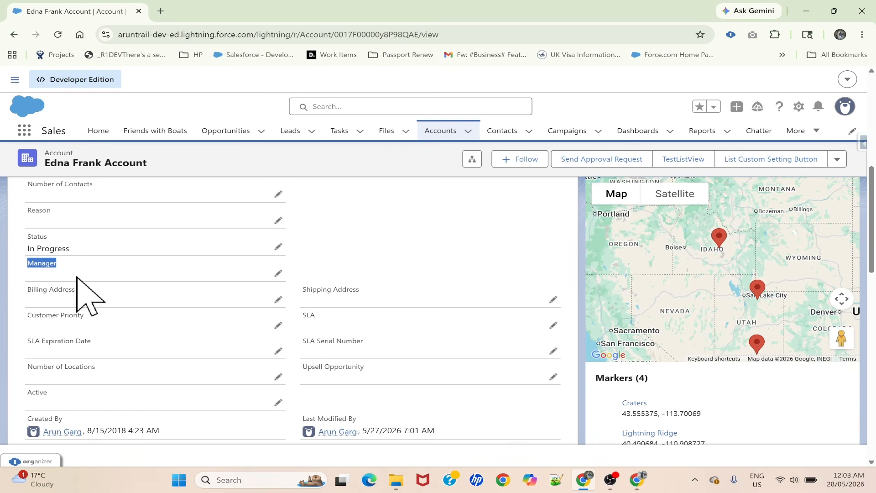
left_click(278, 273)
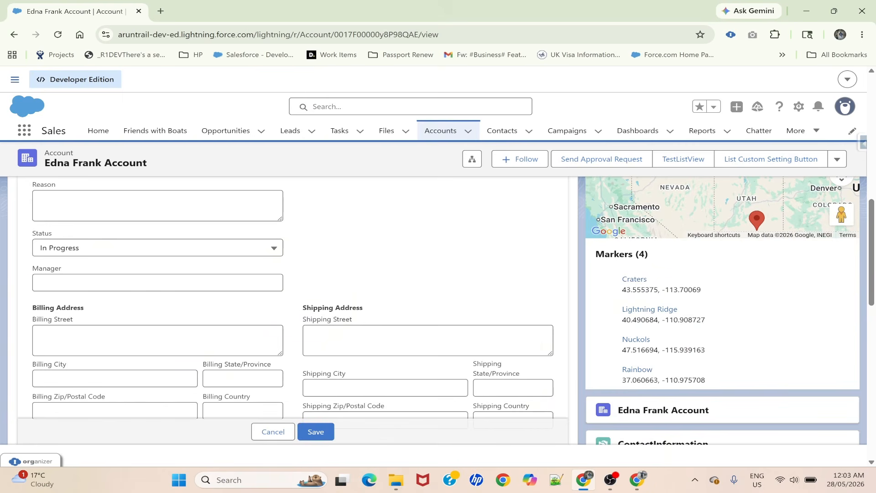
left_click(273, 432)
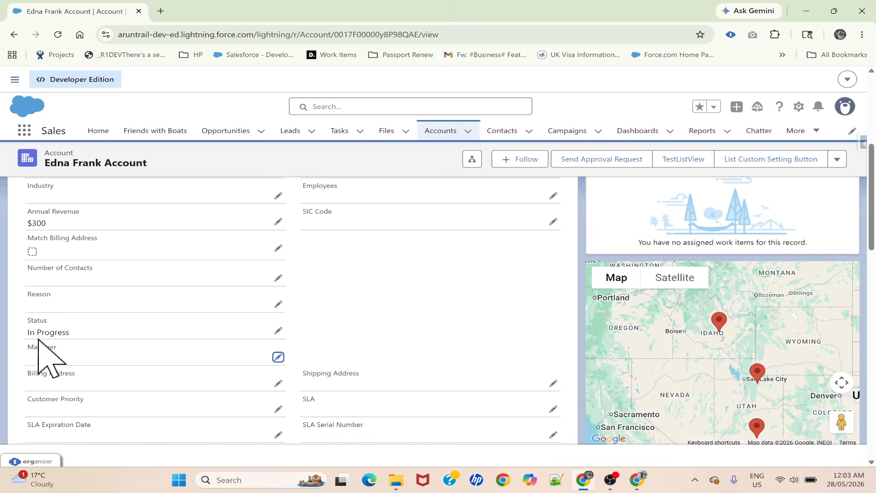
Review the available options of the account's Status field and leave it without saving
left_click(278, 330)
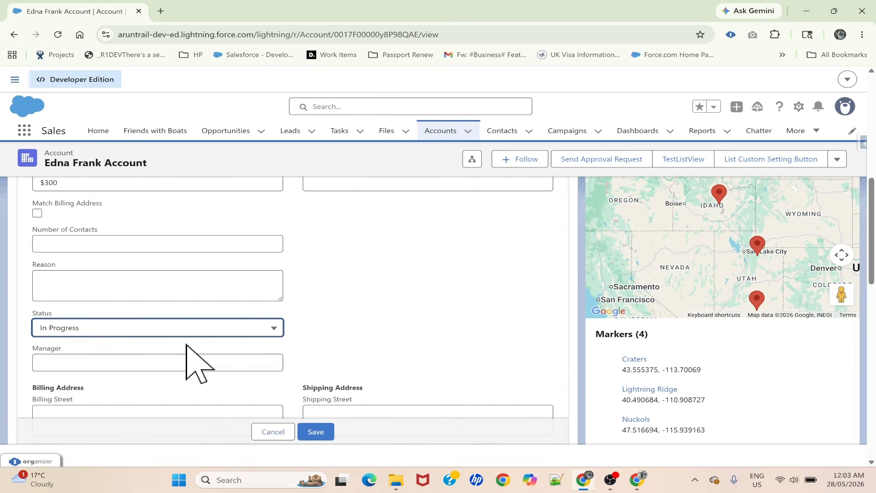
left_click(86, 332)
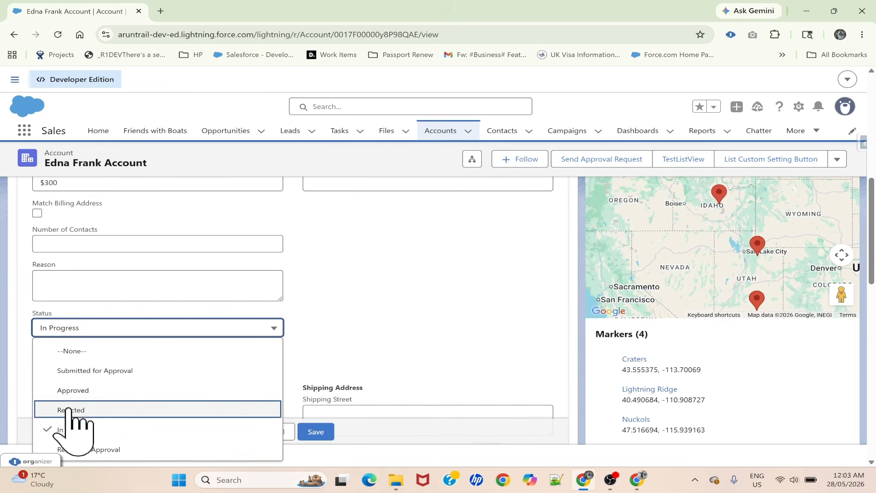
left_click(301, 373)
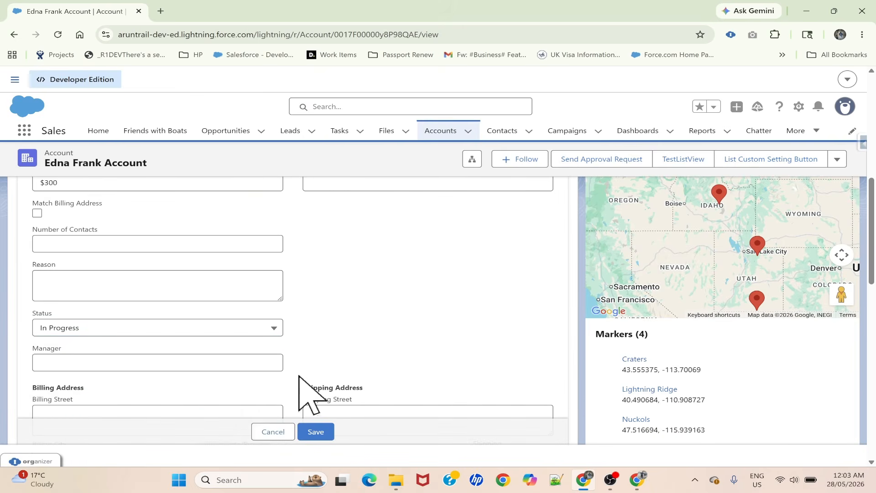
left_click(273, 431)
scroll(313, 320, "up", 4)
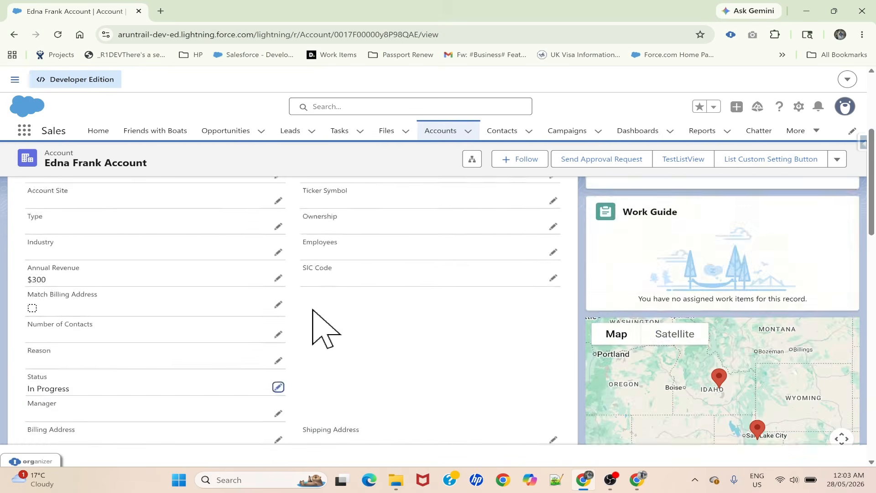
Fill in the account's Manager field with the approving manager's username and save the record
scroll(296, 326, "down", 2)
left_click(278, 327)
key("ctrl+v")
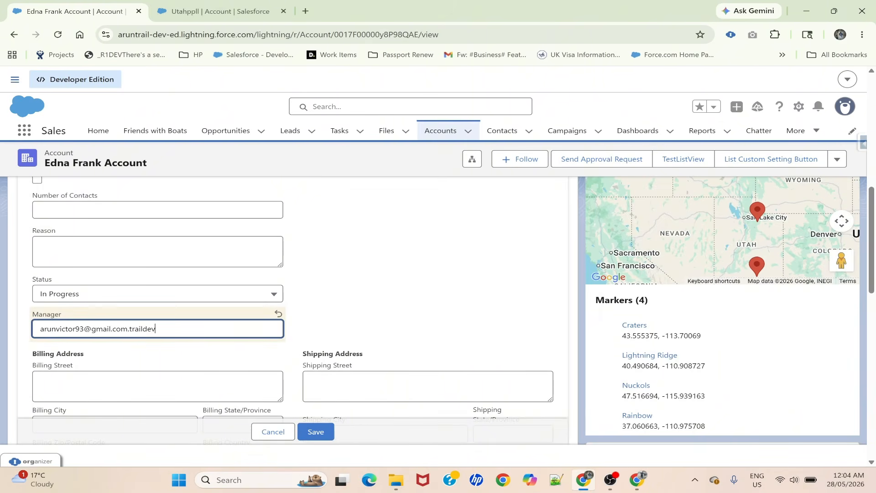
left_click(319, 433)
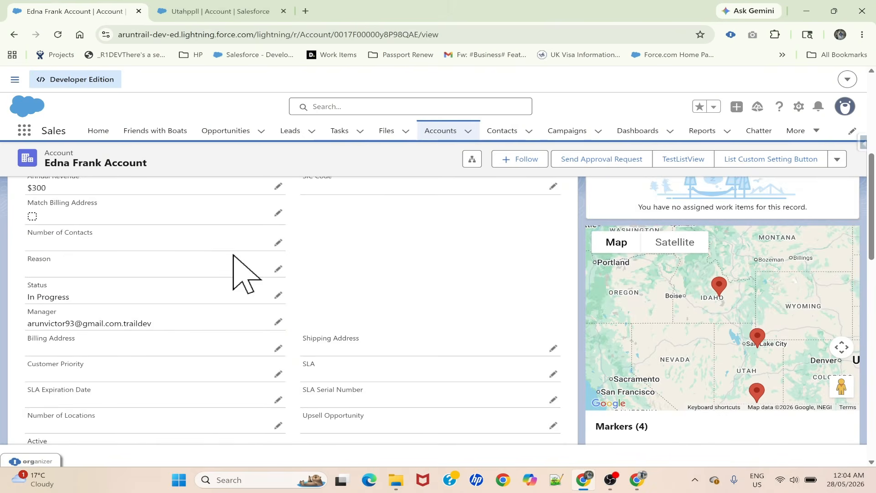
Search for the manager's username and open the matching user record to check the name
left_click(411, 106)
key("ctrl+v")
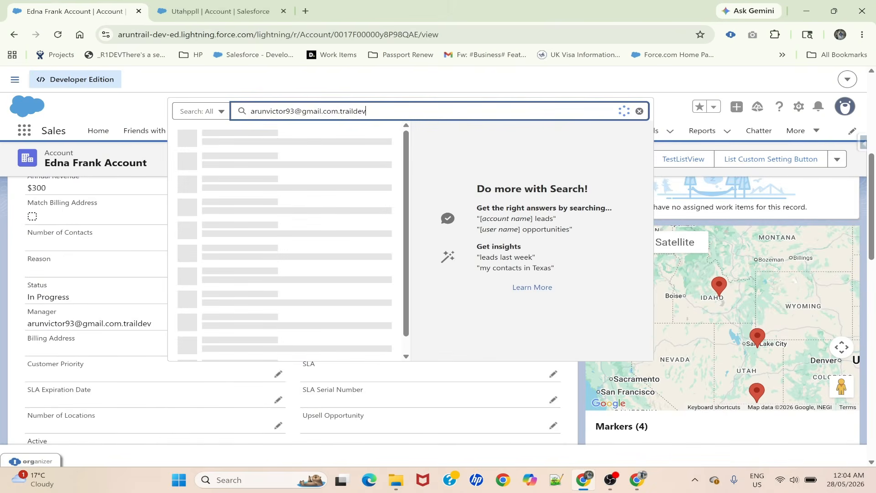
key("Return")
left_click(233, 320)
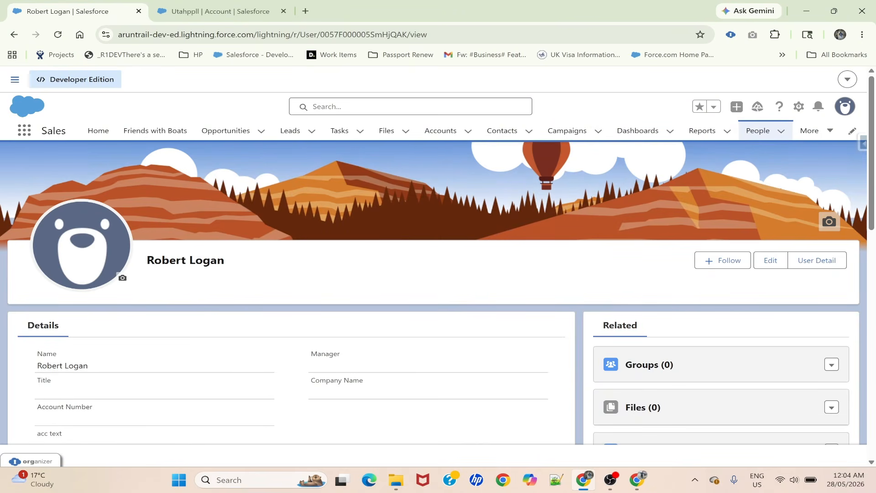
left_click_drag(146, 261, 245, 290)
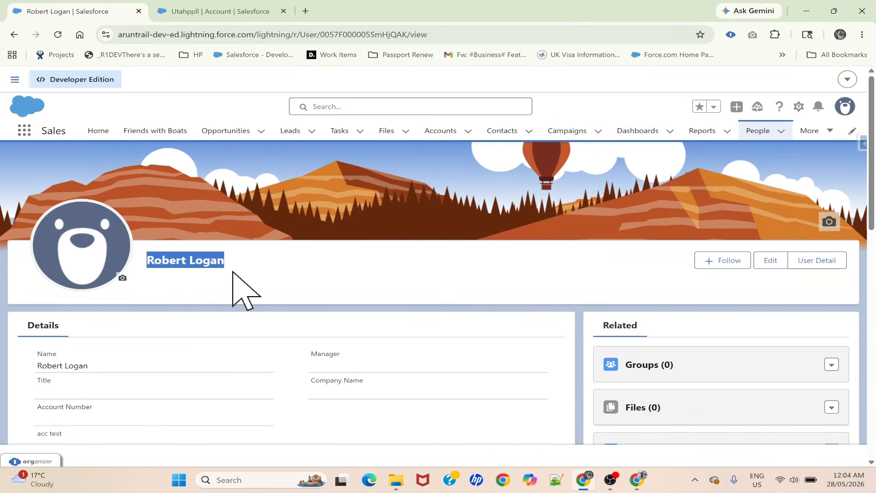
Switch to Microsoft Edge and check which user is logged in to the Salesforce session there
left_click(368, 483)
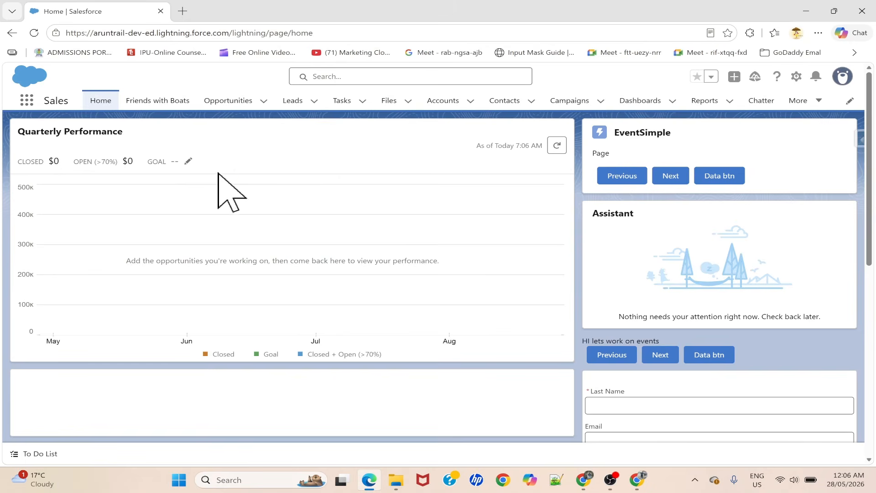
left_click(843, 78)
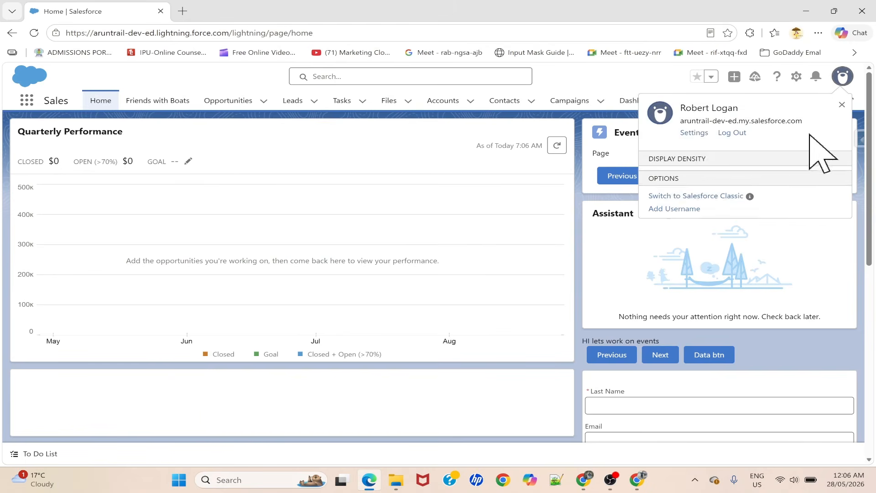
left_click(413, 149)
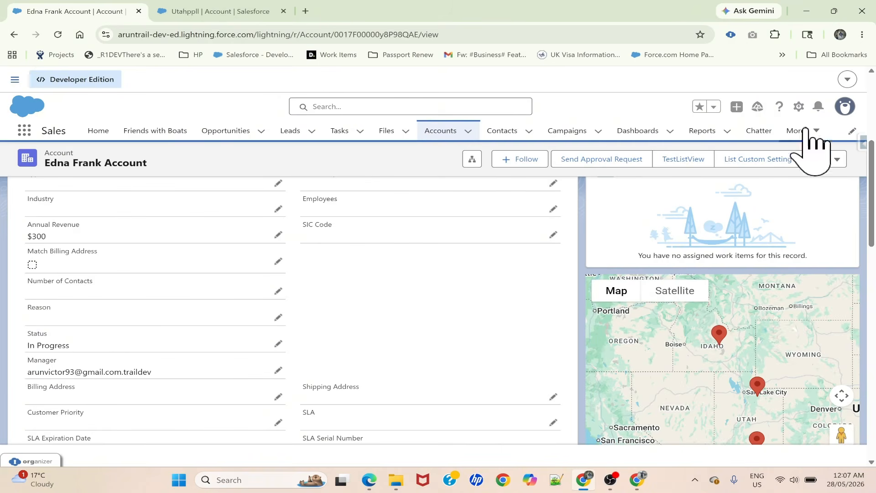
Open Salesforce Setup, search for "flow" and go to the Flows list
left_click(799, 108)
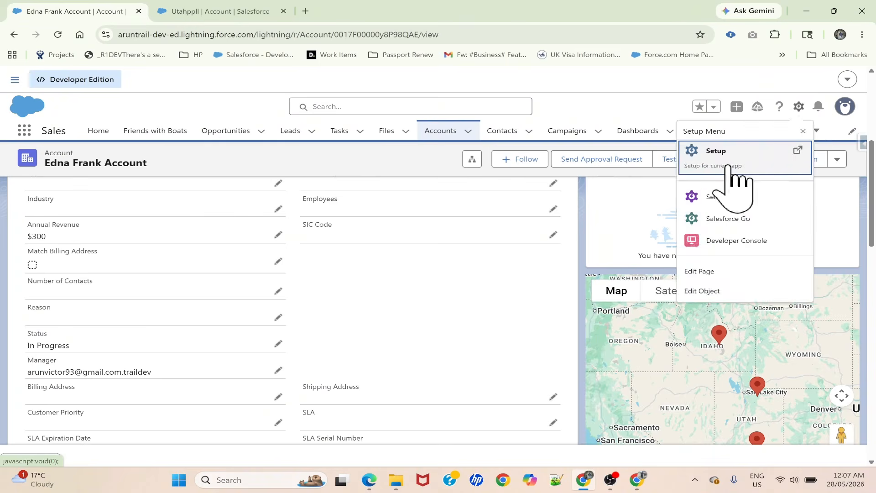
left_click(729, 156)
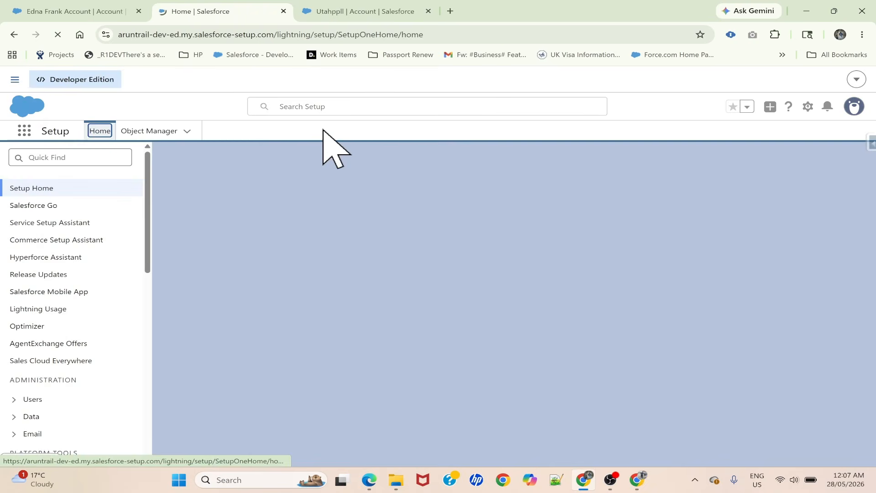
left_click(41, 161)
type("flow")
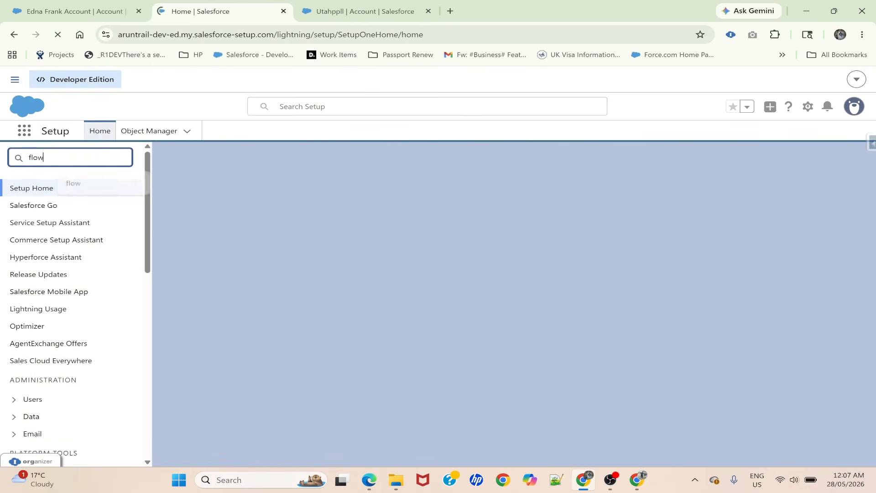
left_click(48, 274)
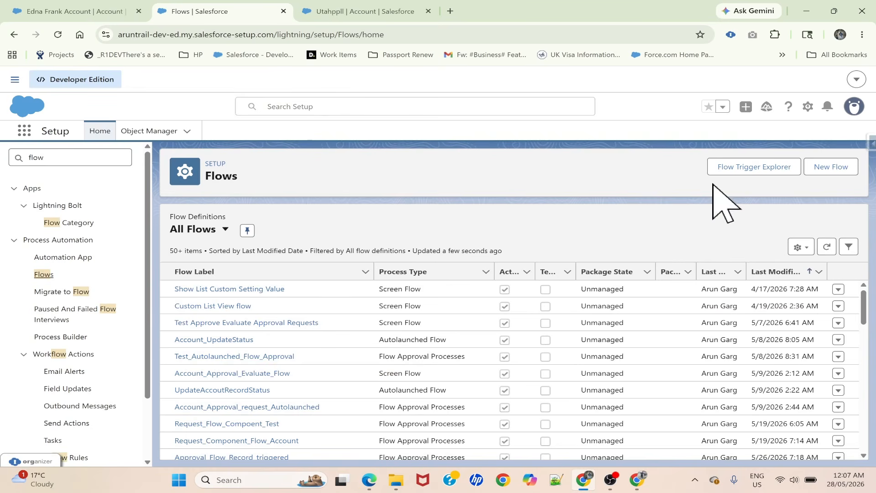
Create a new flow of the type Record-Triggered Flow Approval Process, searching the automations for "Appro"
left_click(827, 170)
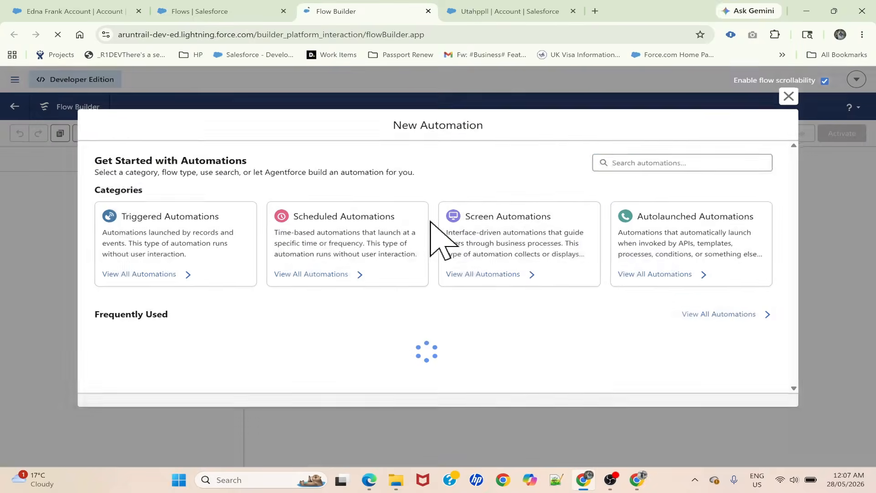
type("Apporv")
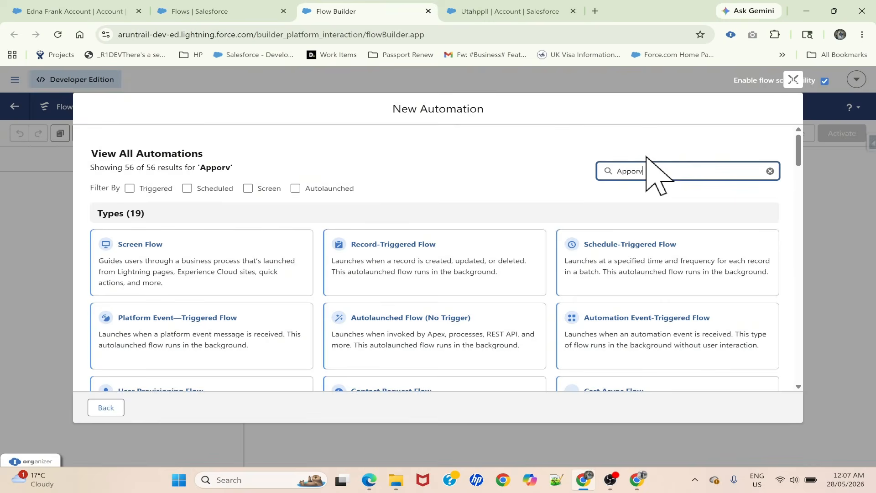
key("BackSpace")
key("BackSpace")
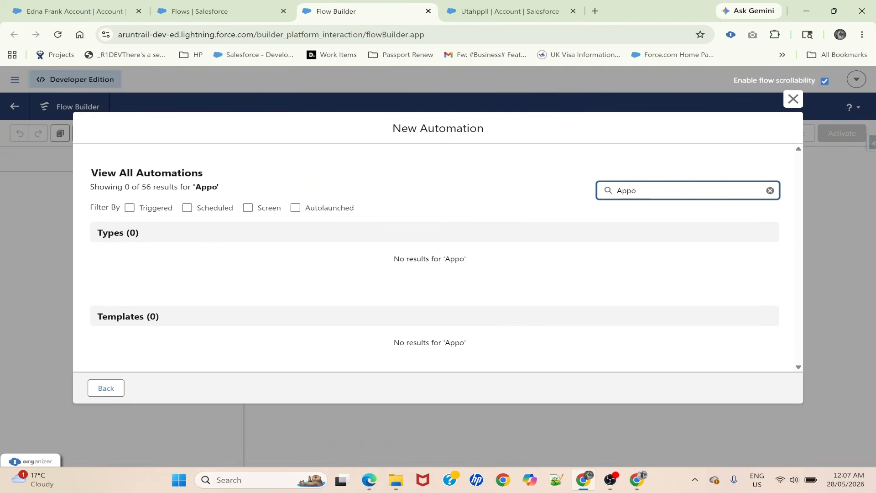
key("BackSpace")
type("ro")
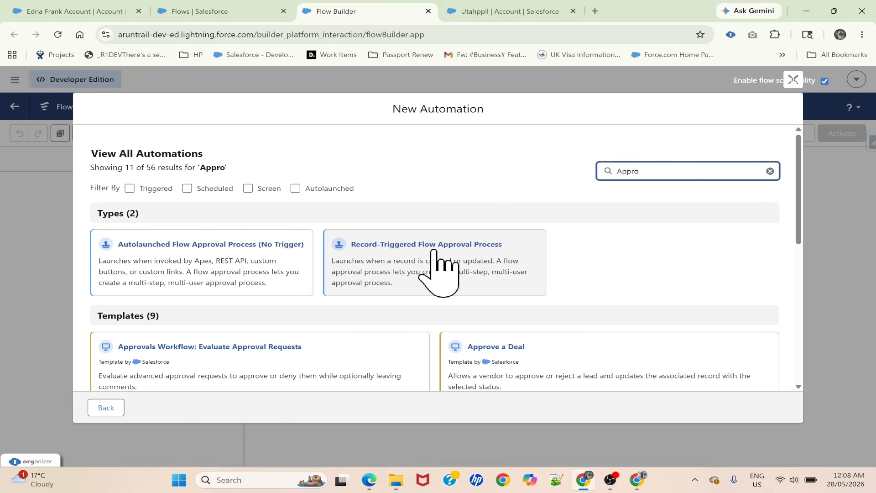
left_click(437, 271)
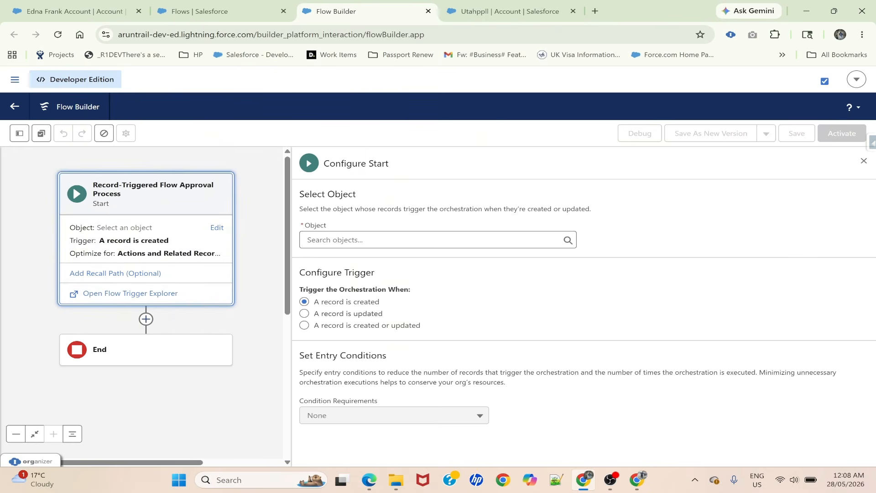
Configure the flow to start when an Account record is updated and All Conditions Are Met (AND)
left_click(320, 240)
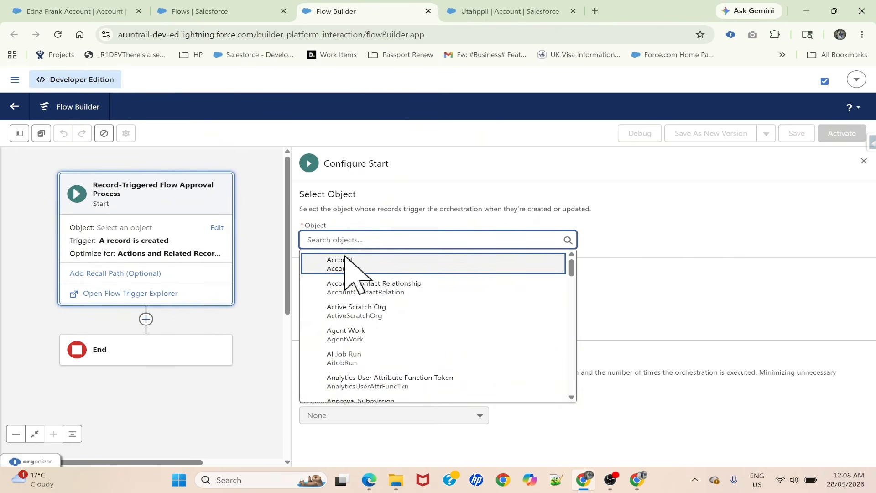
left_click(361, 264)
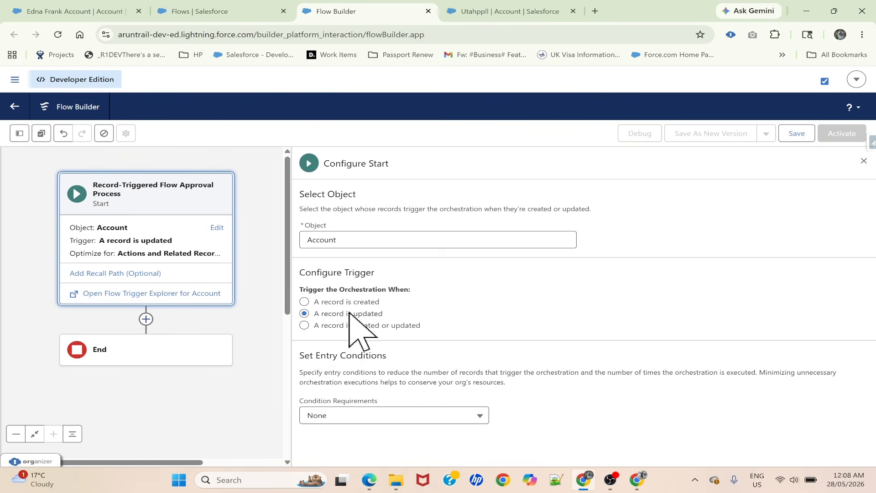
left_click(343, 416)
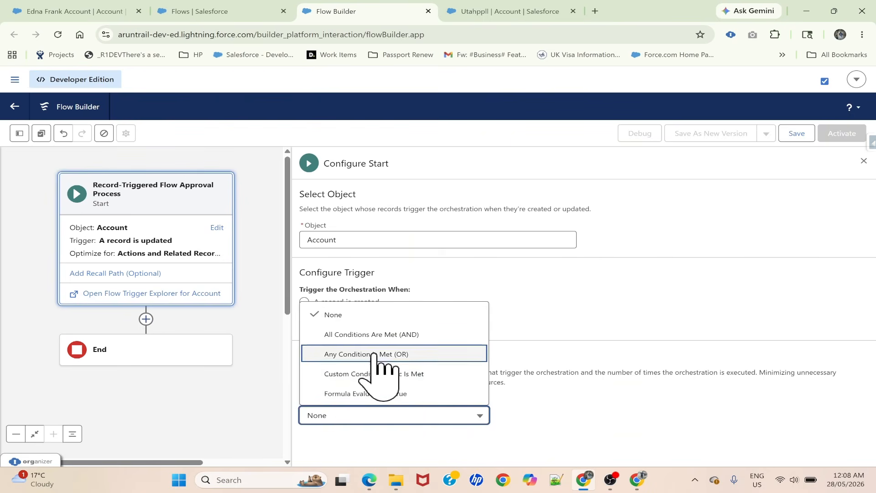
left_click(356, 335)
scroll(410, 365, "down", 2)
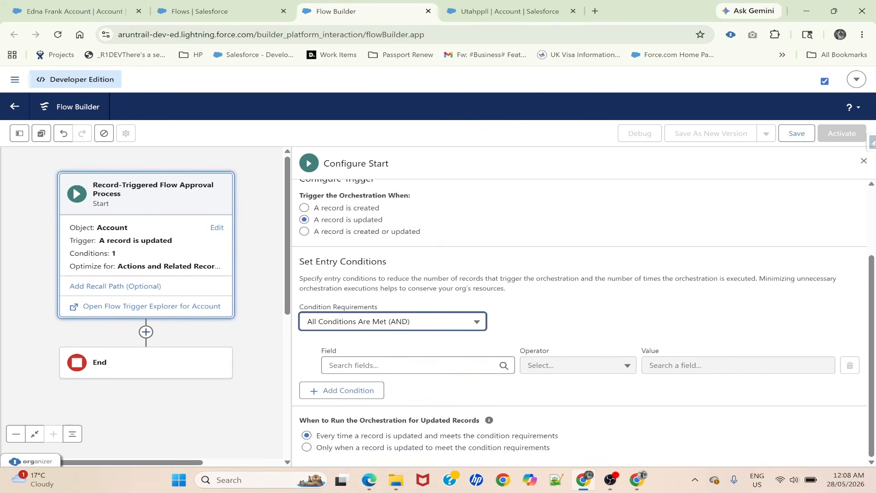
Set the entry condition to Status Equals Ready For Approval
left_click(411, 365)
type("Stat")
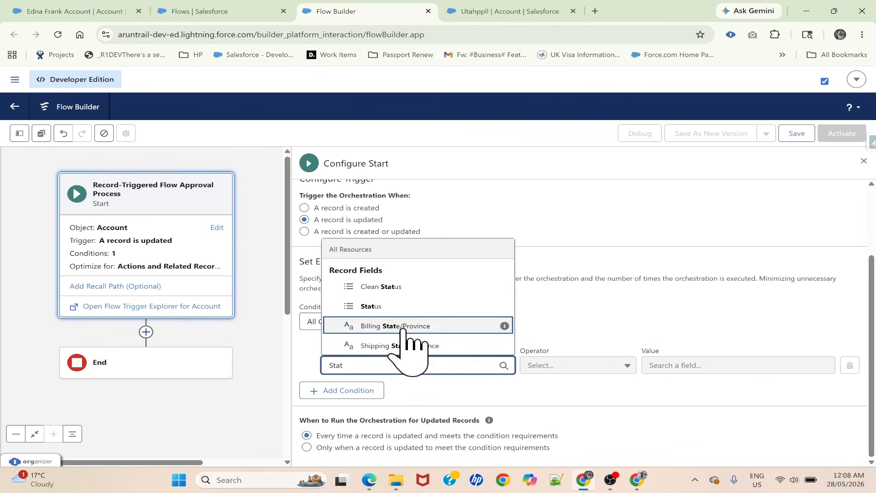
left_click(381, 312)
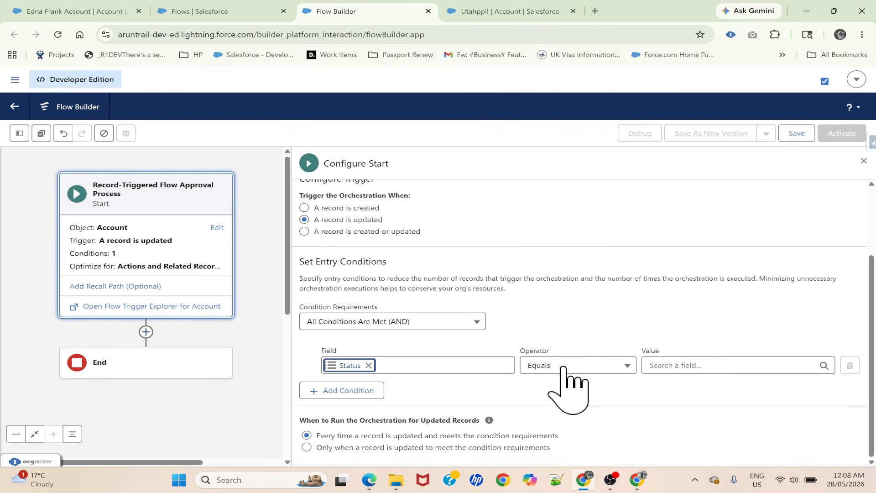
left_click(712, 365)
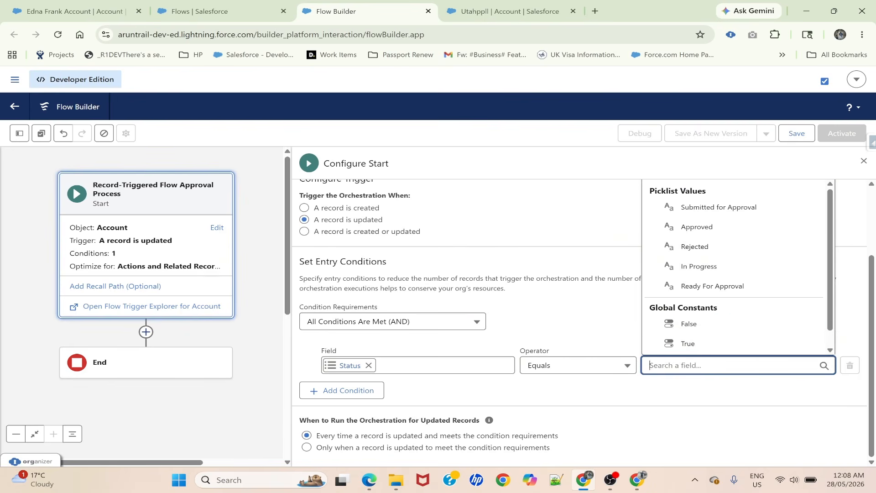
left_click(723, 288)
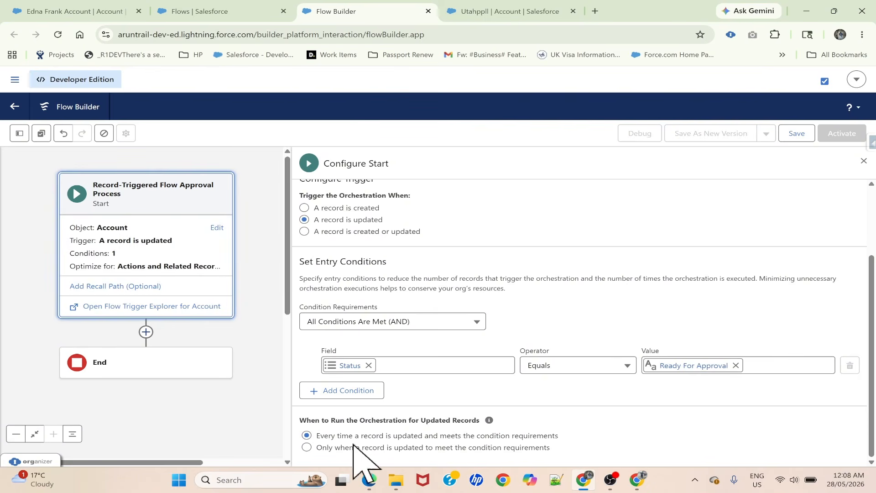
Save the flow approval process as Test_Account_RecordTrigger_ApprpovalFlow and close the errors and start configuration
left_click(796, 134)
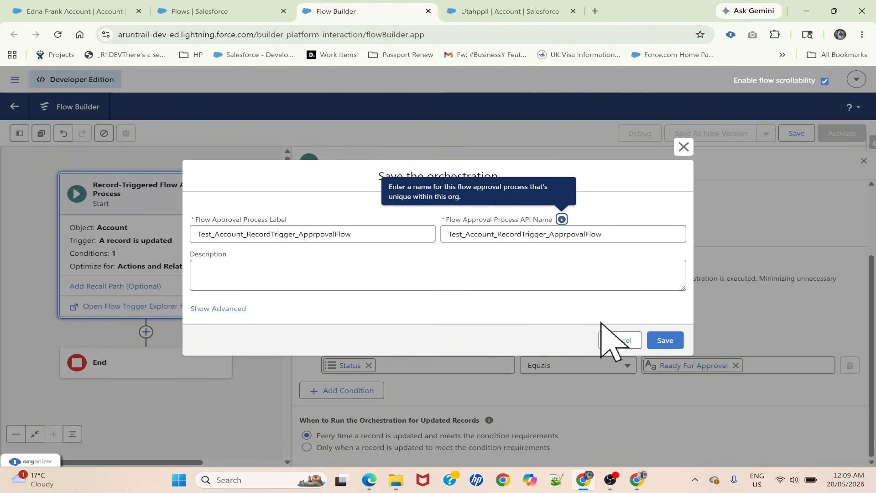
left_click(662, 340)
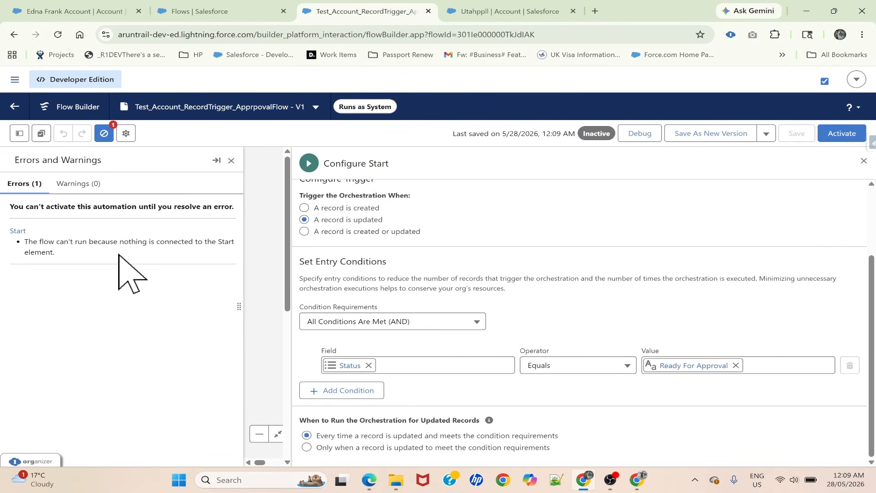
left_click(231, 161)
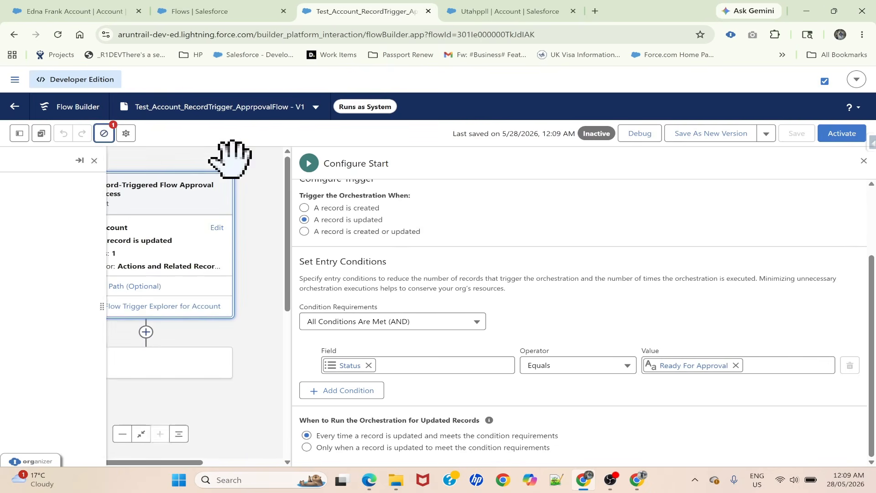
left_click(864, 161)
Add a Stage labelled SendApprovalRequest between the Start and End elements
left_click_drag(327, 299, 434, 284)
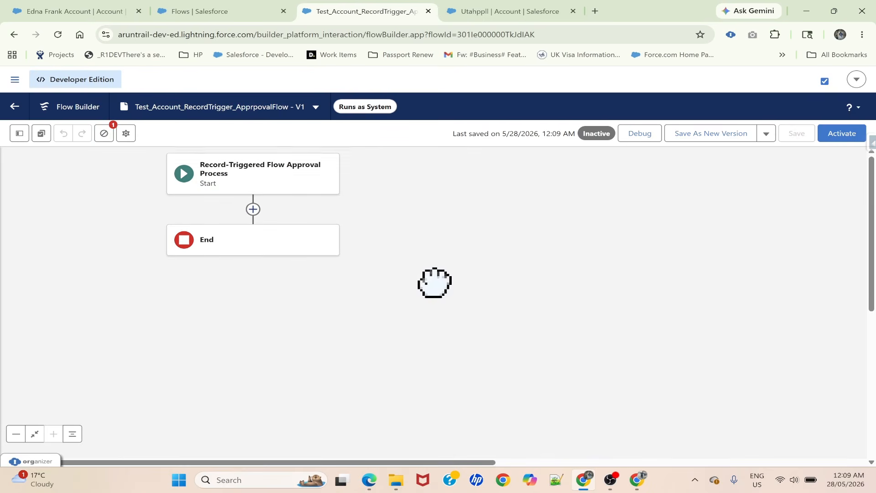
left_click(253, 237)
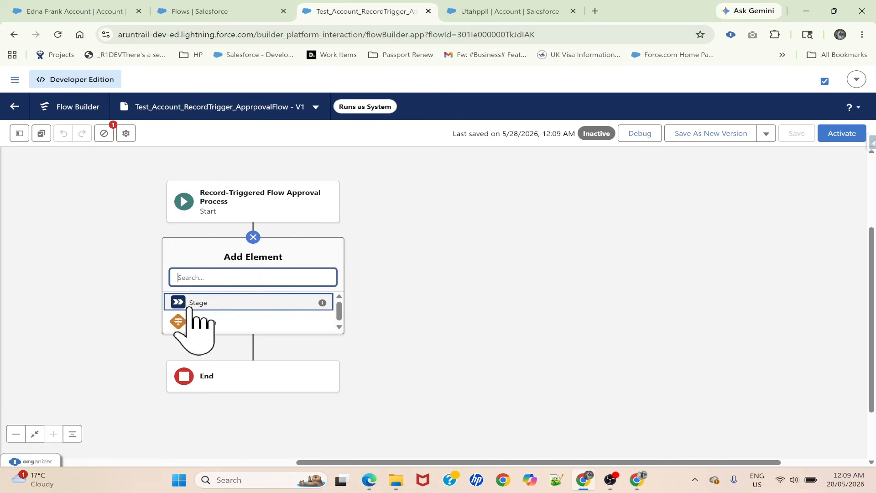
left_click(203, 303)
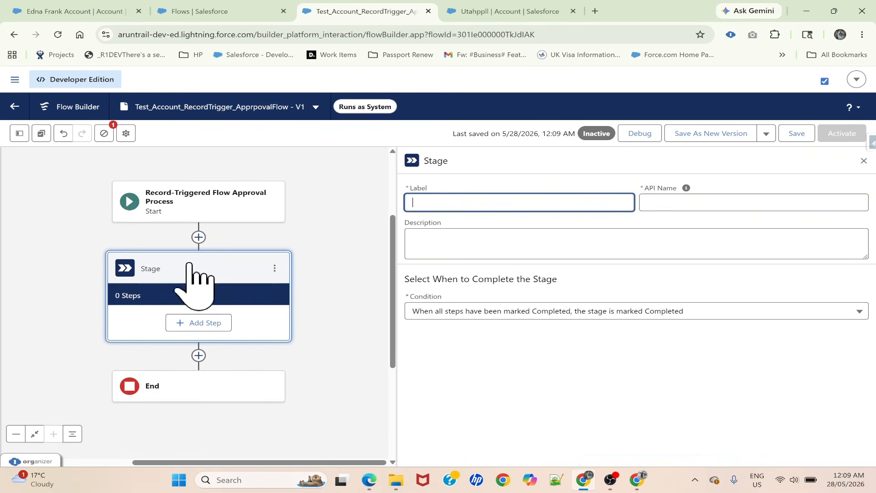
left_click(192, 323)
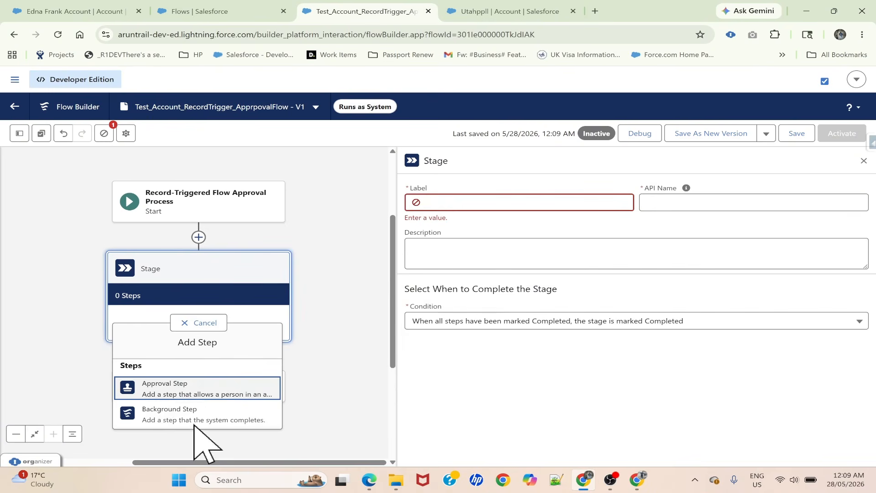
left_click(437, 239)
left_click(438, 202)
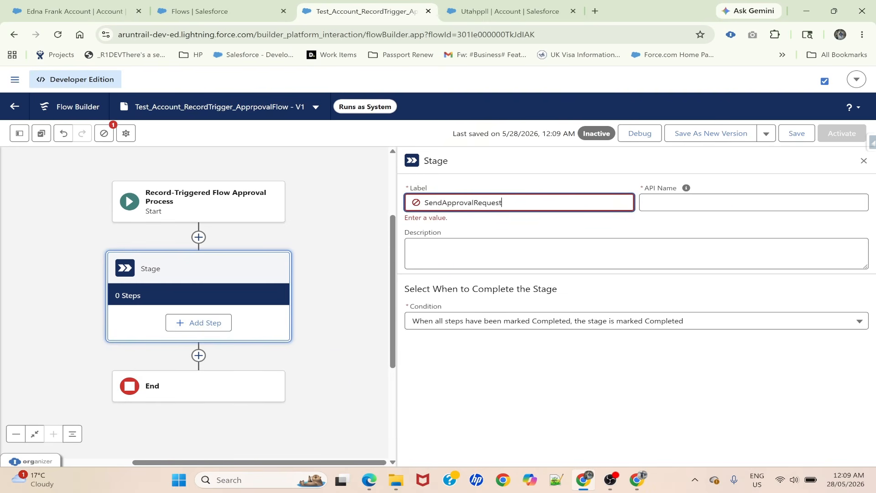
left_click(413, 267)
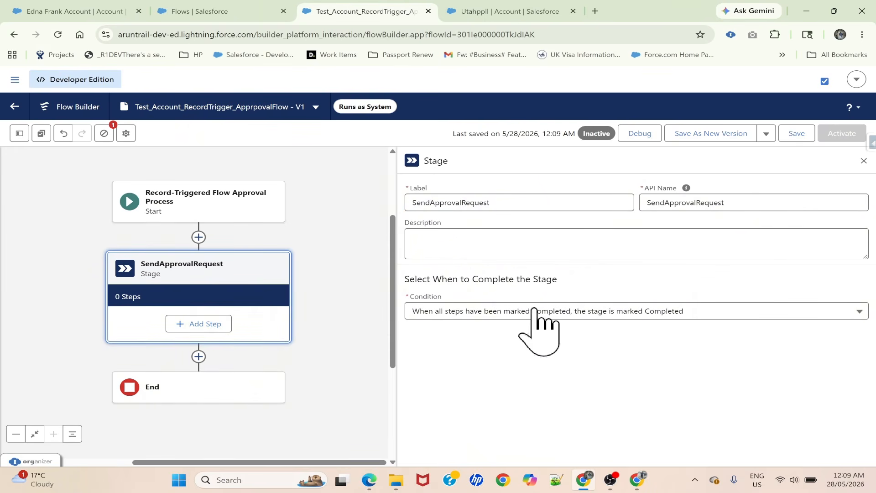
Try Ready For Approval as the Status on the open account record, discard the edit and return to the approval flow
left_click(201, 325)
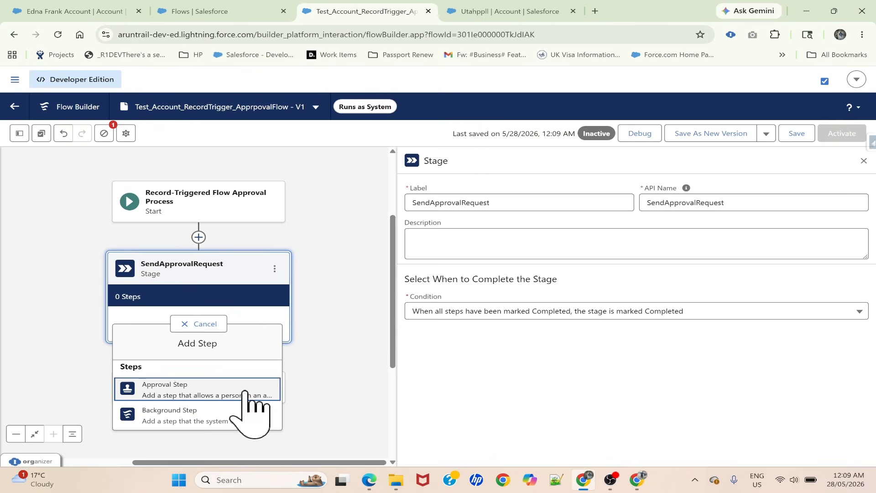
left_click(76, 11)
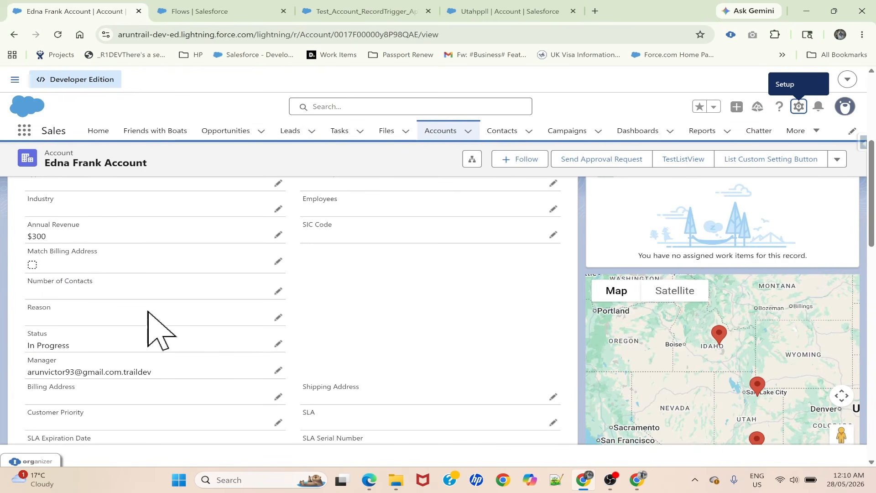
left_click(278, 344)
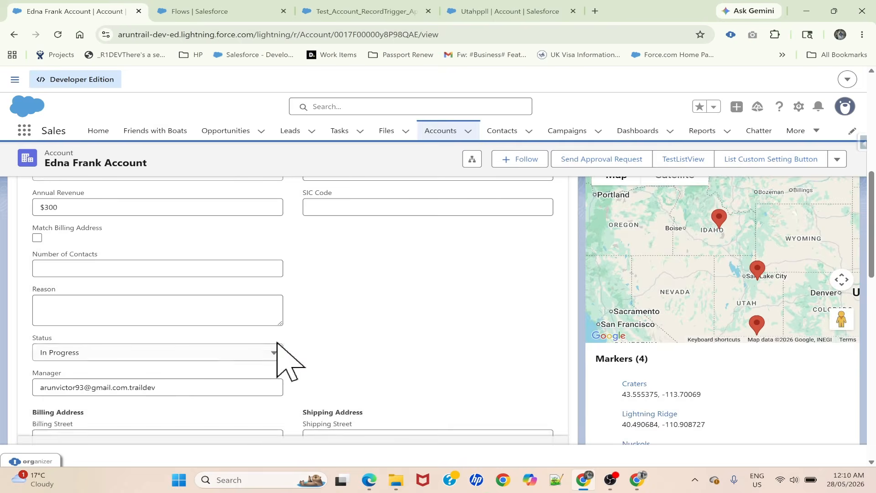
left_click(97, 353)
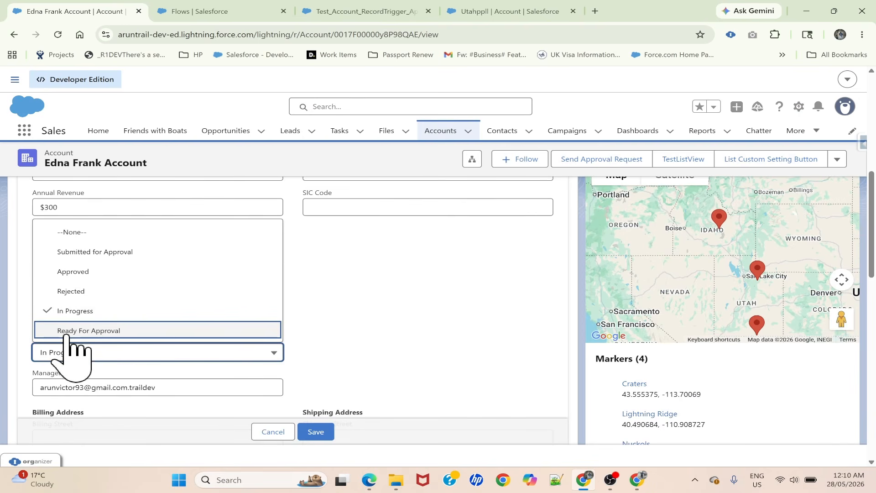
left_click(81, 332)
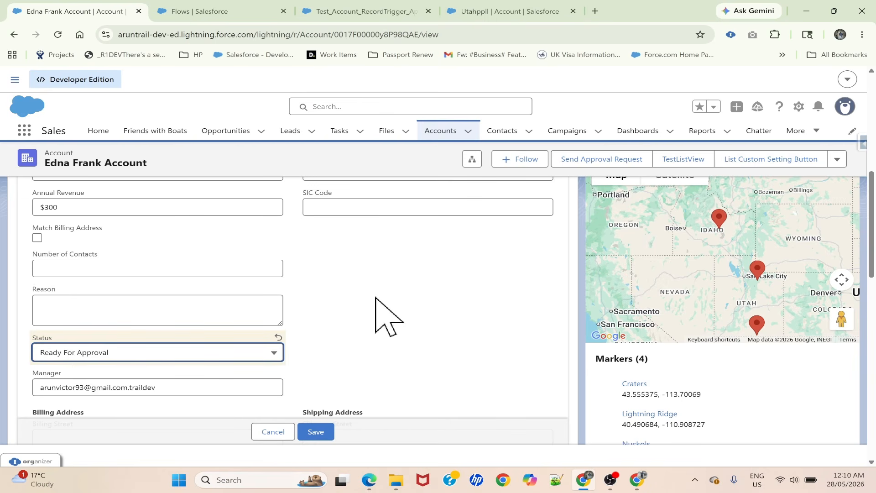
left_click(130, 354)
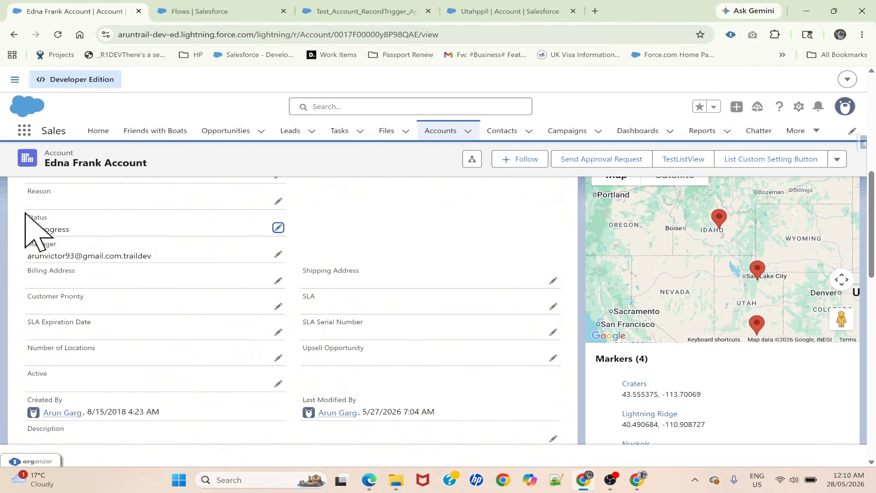
left_click(468, 11)
left_click(380, 11)
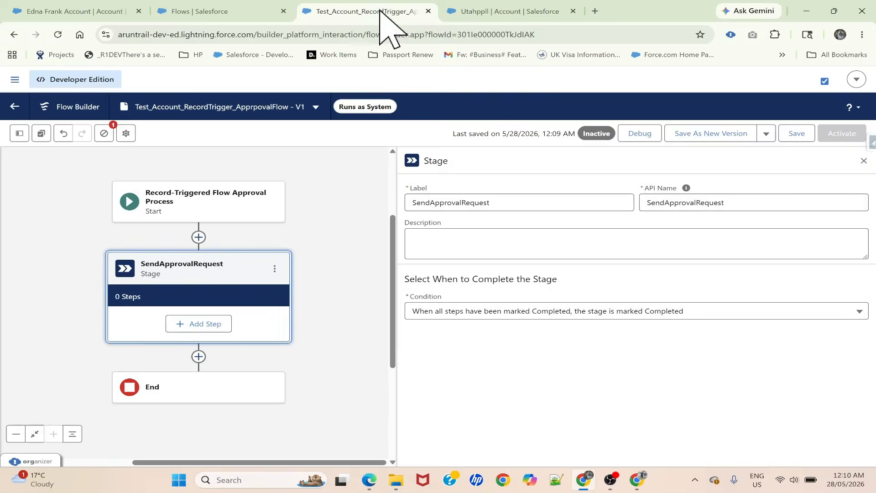
Add a Background Step labelled UpdateTheStatus to the SendApprovalRequest stage
right_click(137, 297)
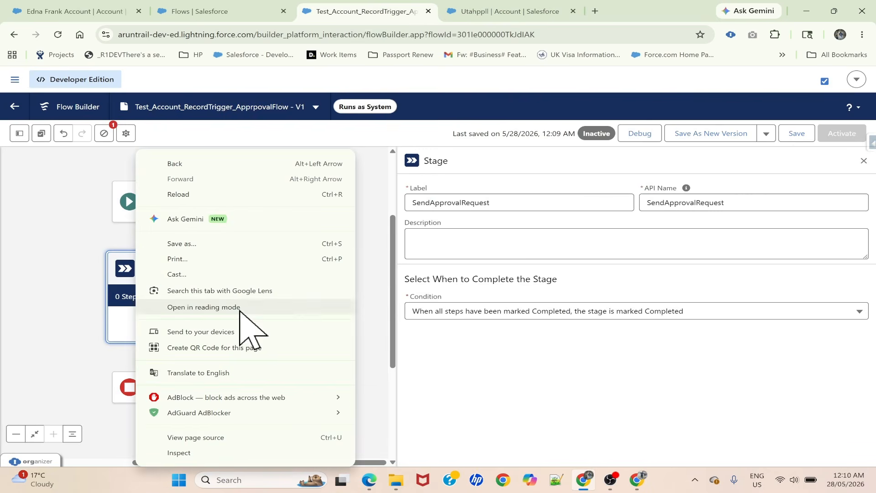
left_click(416, 314)
left_click(205, 324)
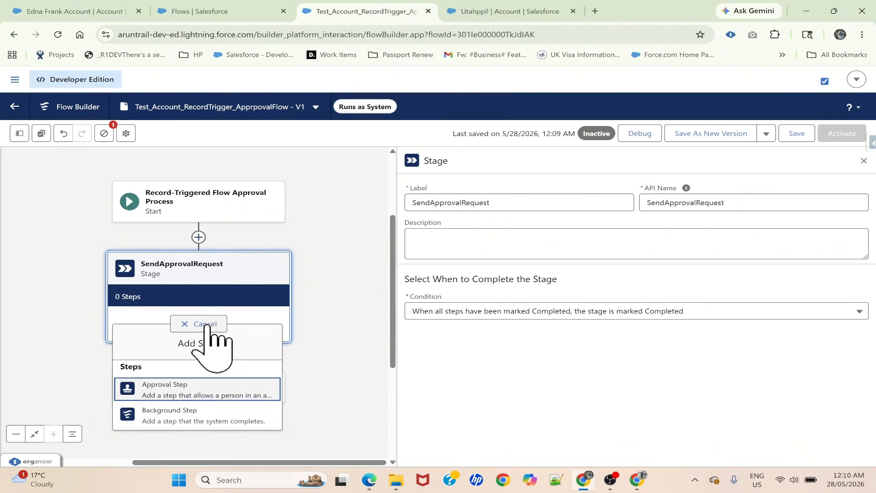
left_click(174, 413)
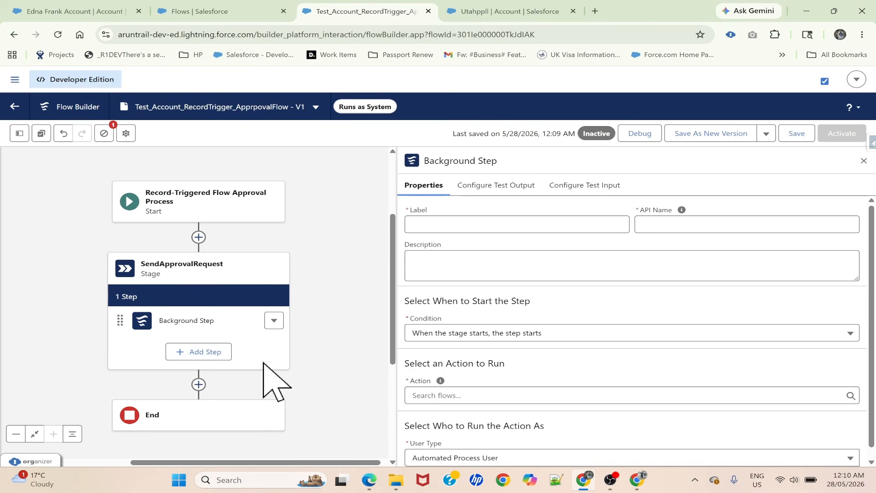
left_click(451, 224)
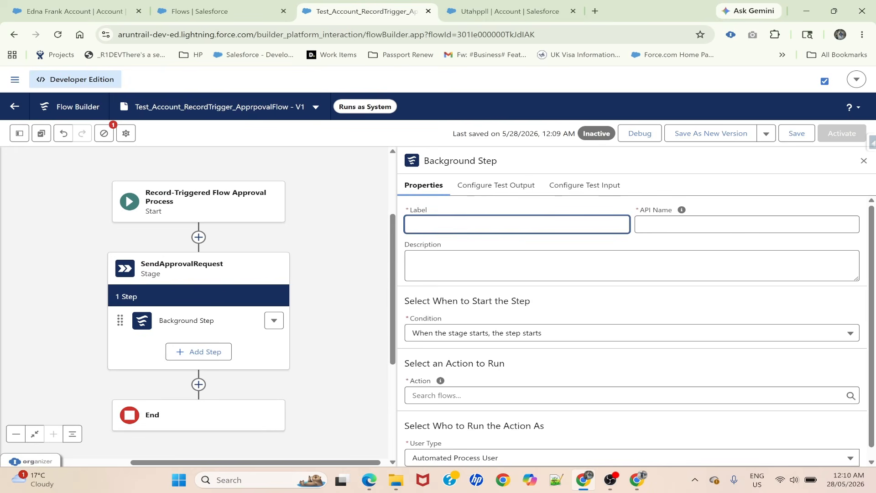
scroll(456, 323, "down", 1)
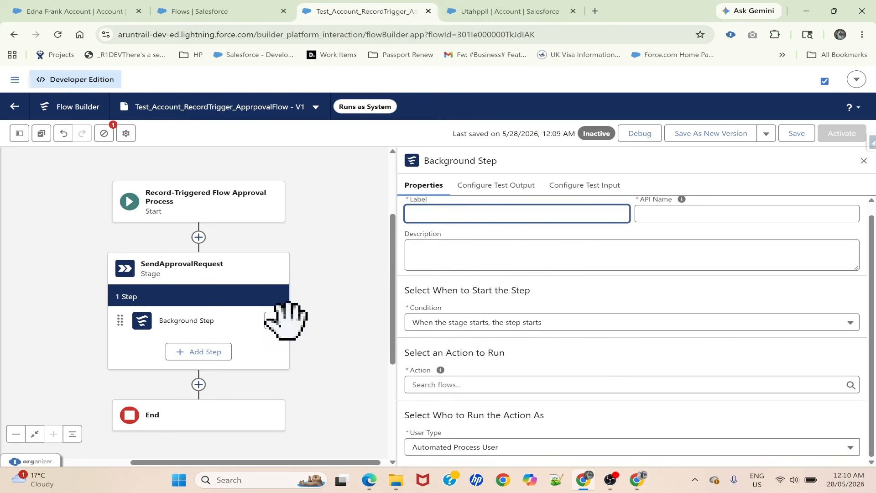
scroll(456, 255, "up", 1)
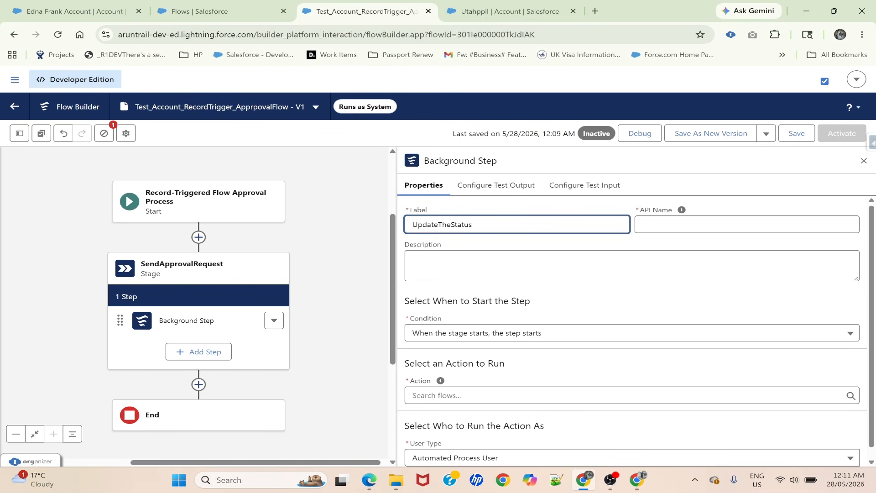
key("Tab")
scroll(461, 308, "down", 1)
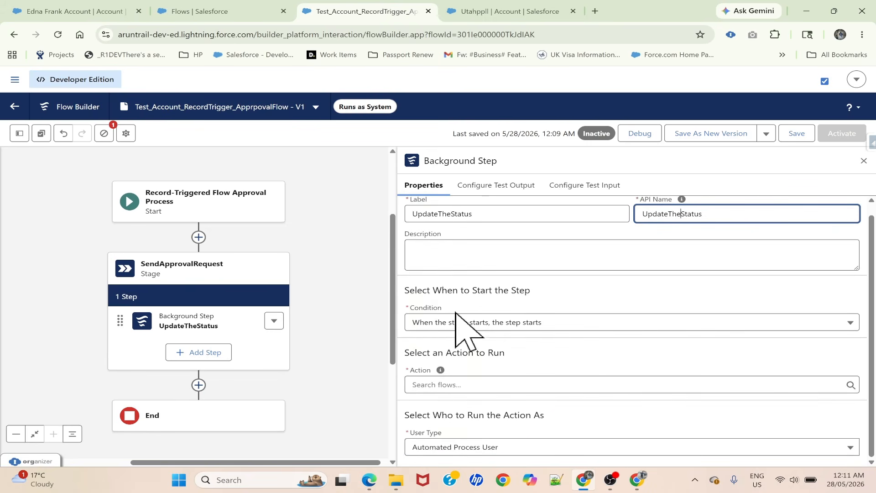
Keep the step's condition "When the stage starts, the step starts" and select Account_UpdateStatus as its action
left_click(442, 324)
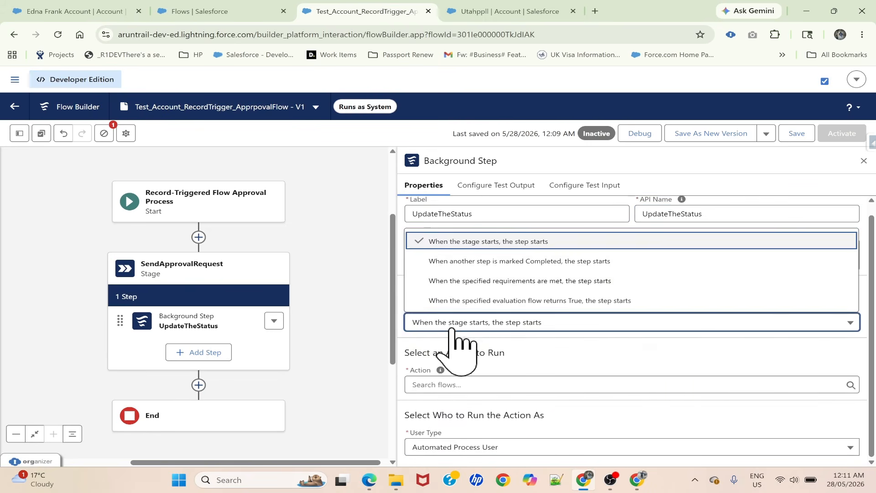
left_click(448, 326)
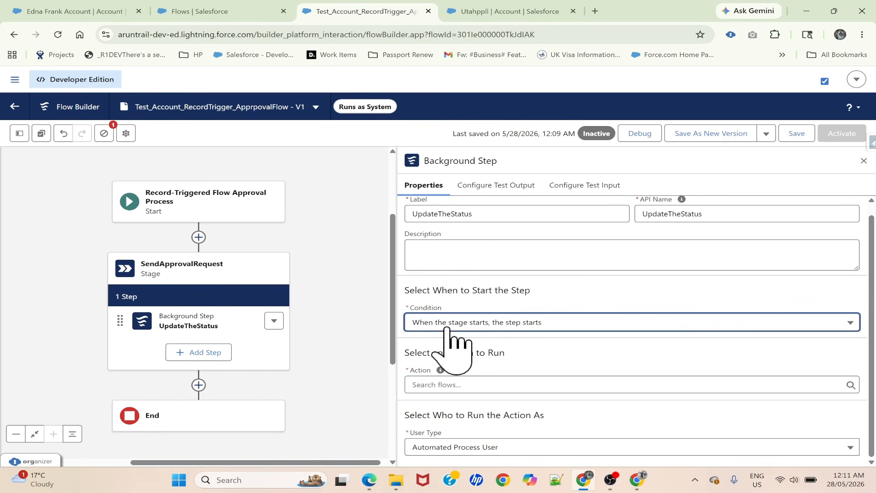
mouse_move(440, 370)
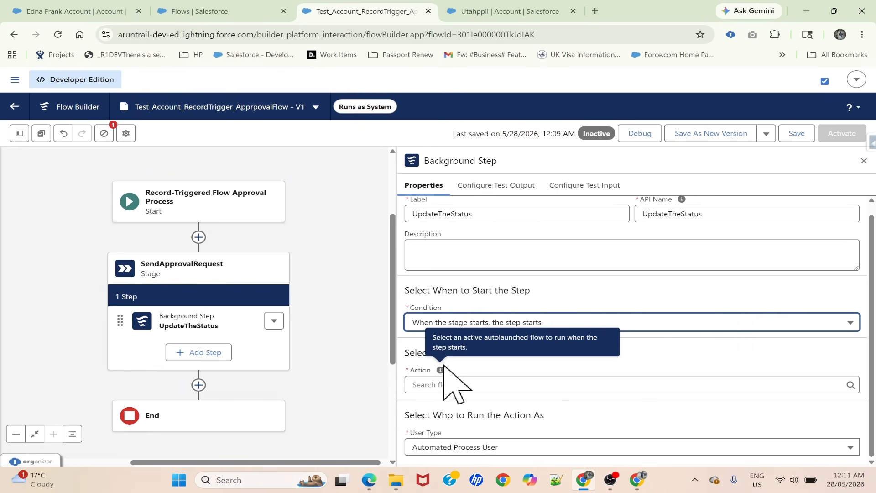
left_click(464, 365)
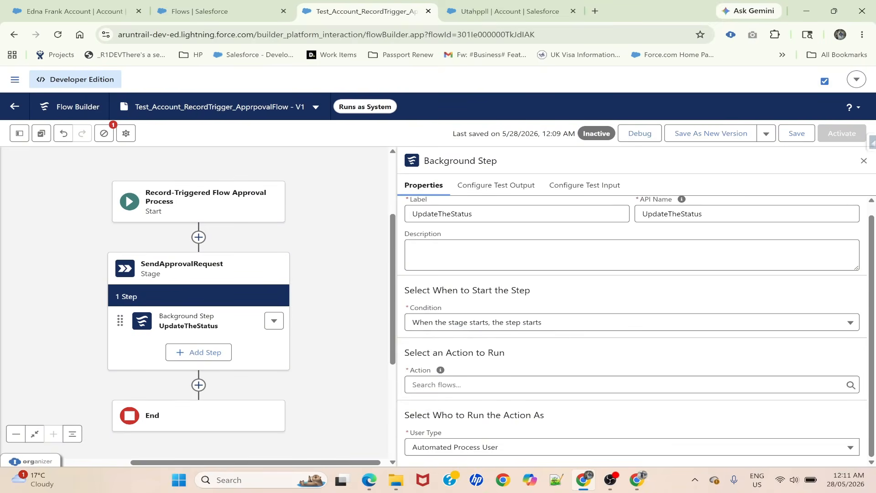
left_click(474, 385)
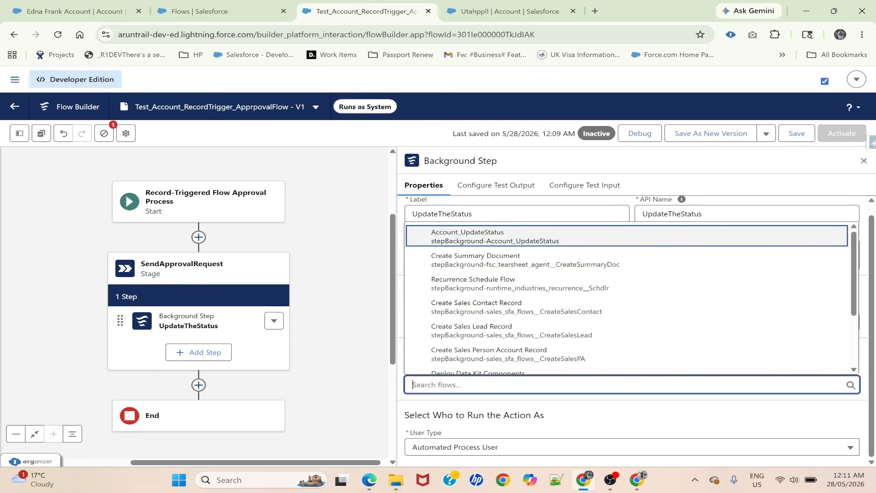
left_click(445, 241)
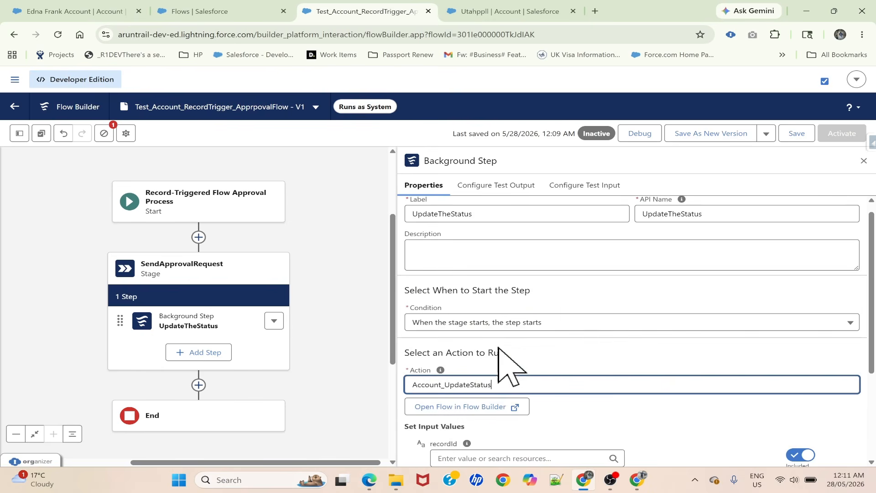
Open the Account_UpdateStatus flow from the background step and inspect its UpdateAccountStatus element
scroll(529, 370, "down", 2)
left_click(483, 320)
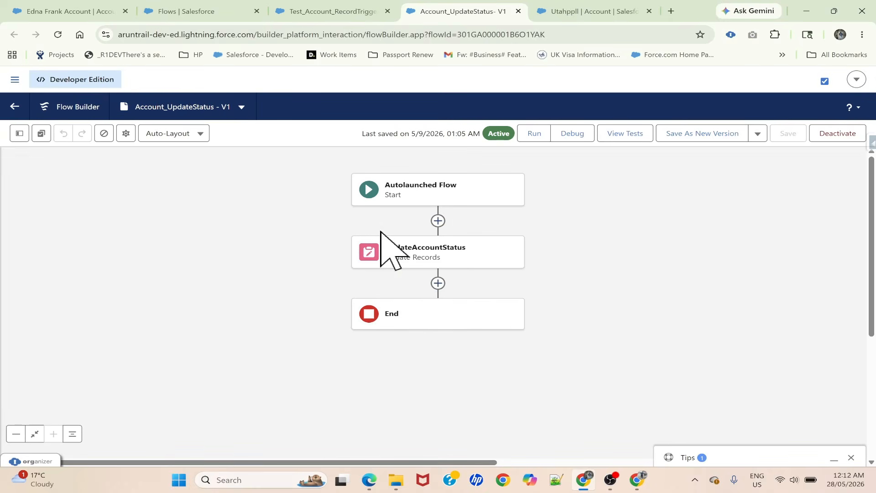
left_click(427, 255)
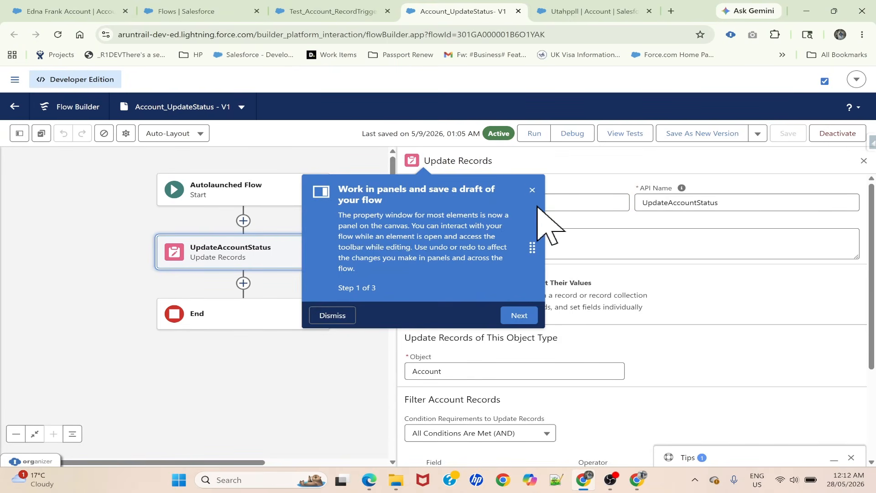
Examine the UpdateAccountStatus element's filter condition and field assignment and the Account_UpdateStatus flow's variables
left_click(532, 190)
scroll(549, 371, "down", 3)
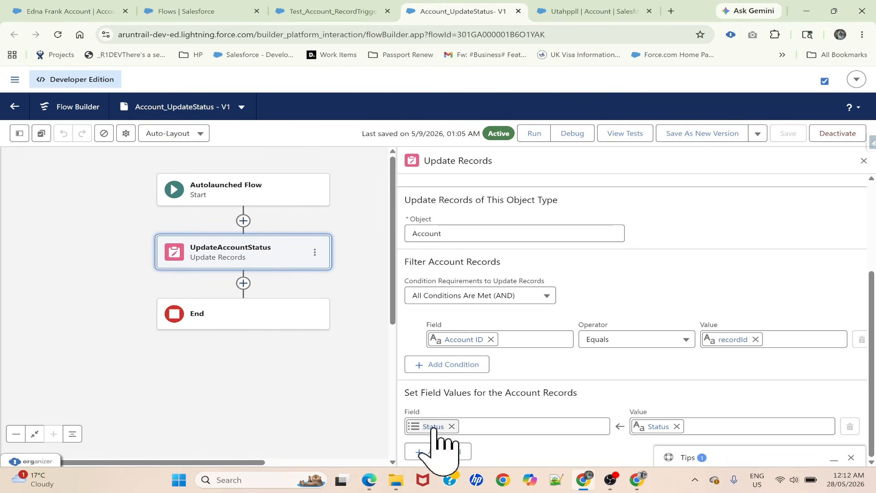
left_click(19, 132)
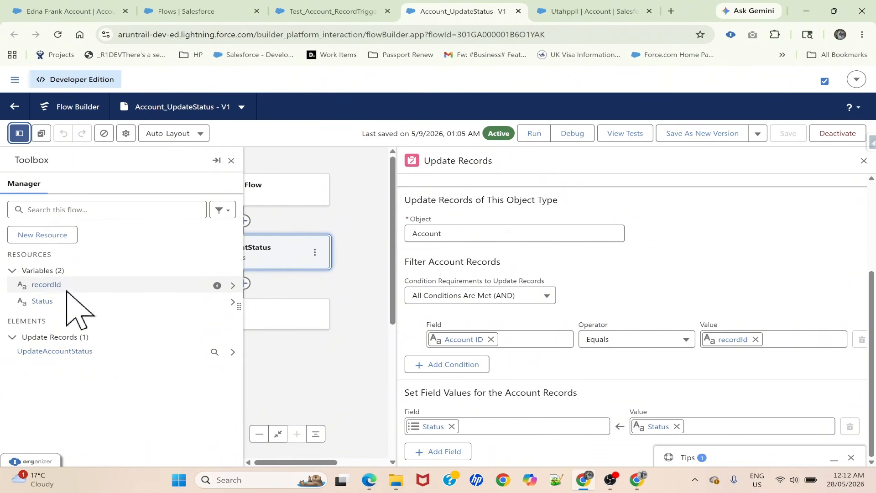
left_click(311, 13)
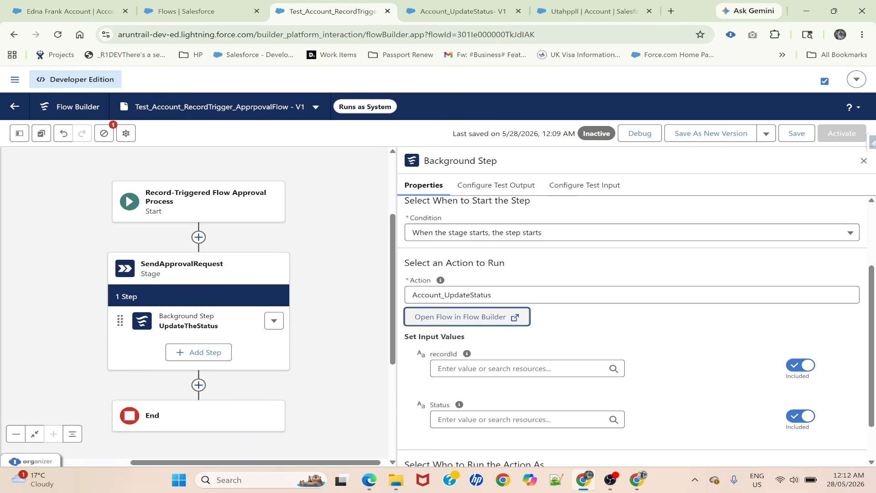
left_click(449, 6)
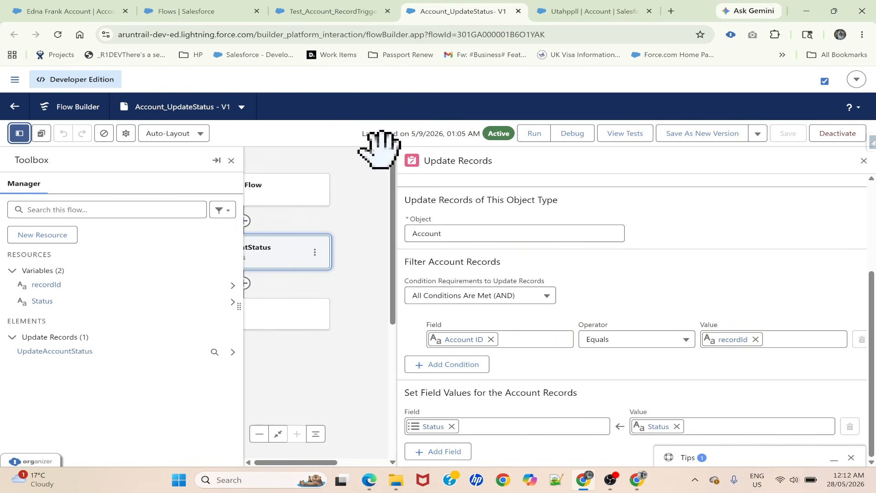
Open the new automation chooser from the Flows list and search the automation types for "Autol"
left_click(196, 11)
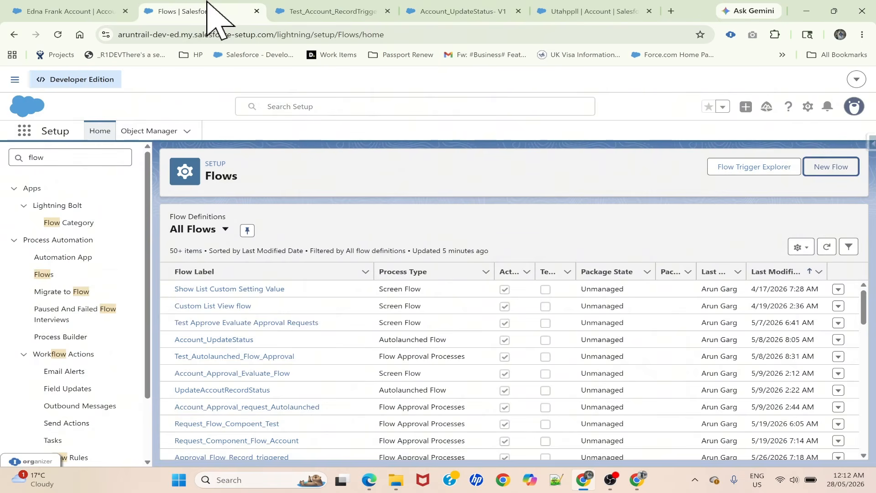
left_click(829, 168)
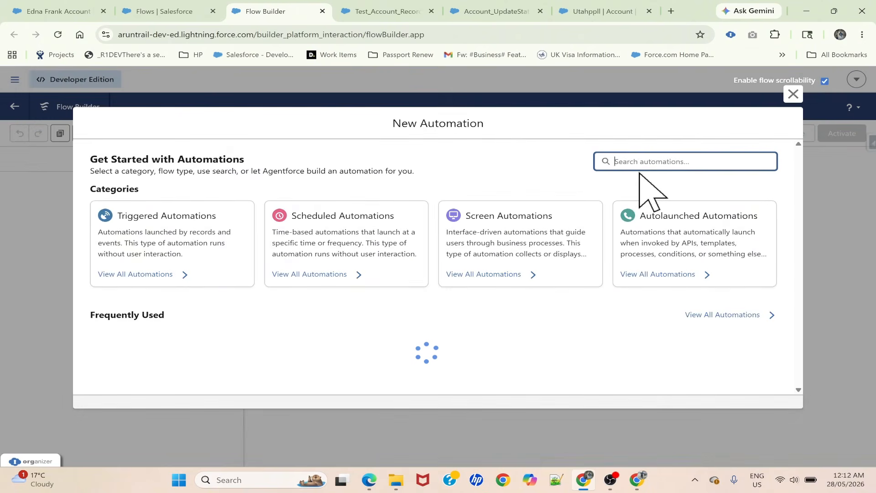
type("Auth")
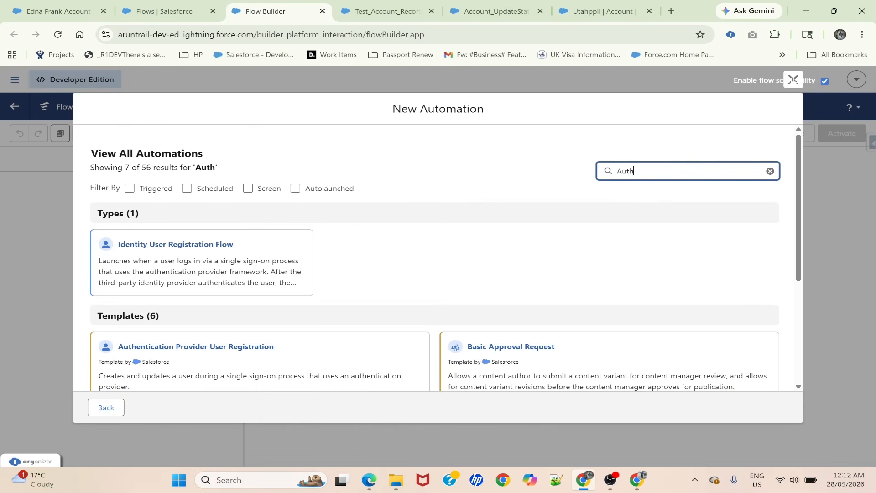
scroll(455, 299, "down", 1)
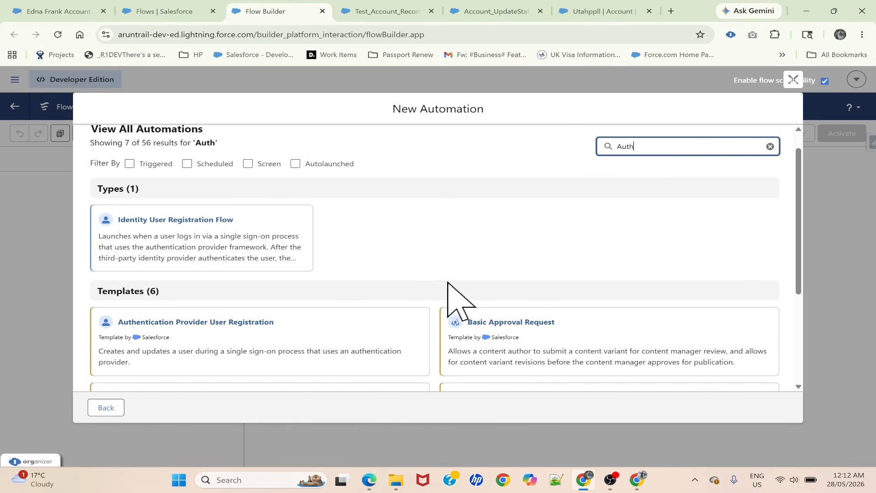
key("BackSpace")
type("ol")
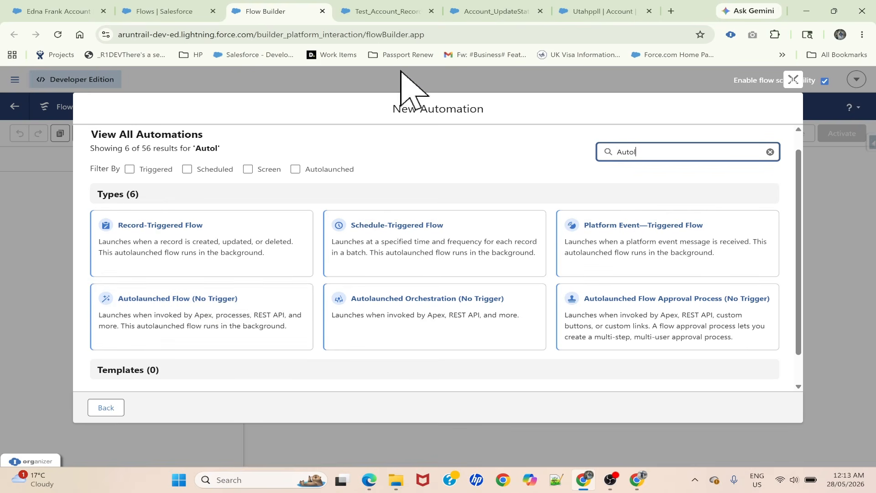
Return to the approval flow and set the background step's recordId input to Triggering Account > Account ID
left_click(400, 4)
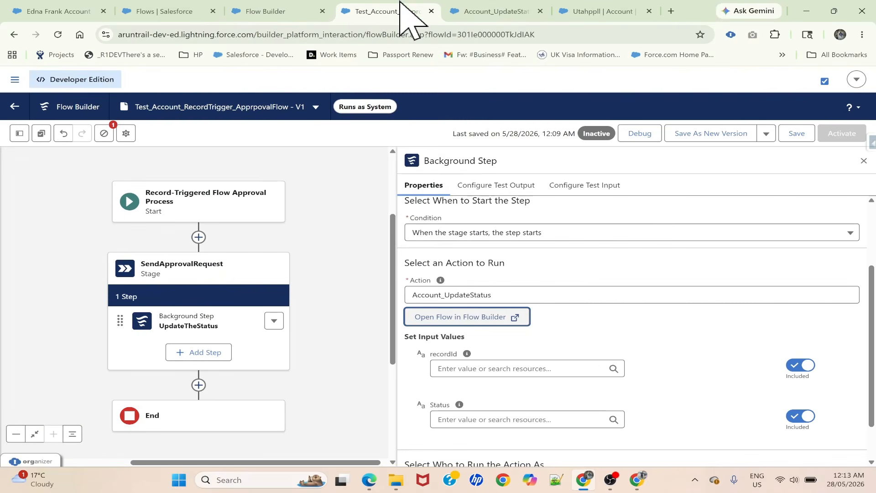
scroll(589, 346, "down", 1)
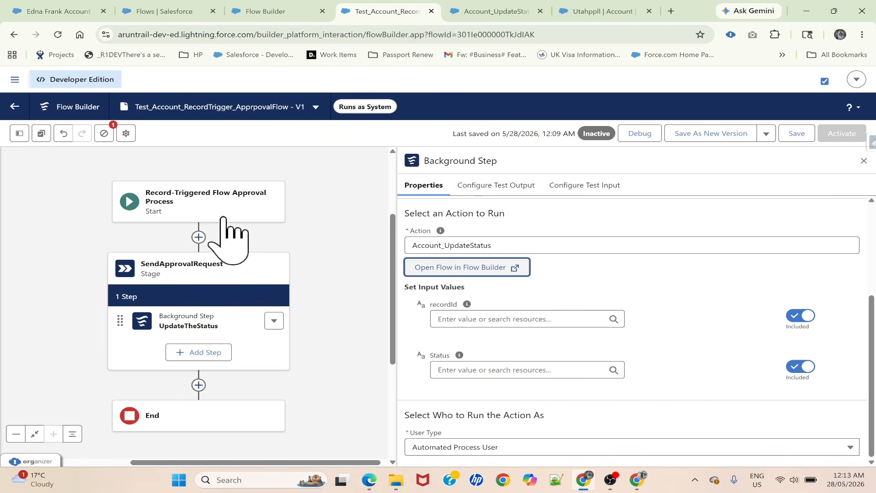
left_click(502, 319)
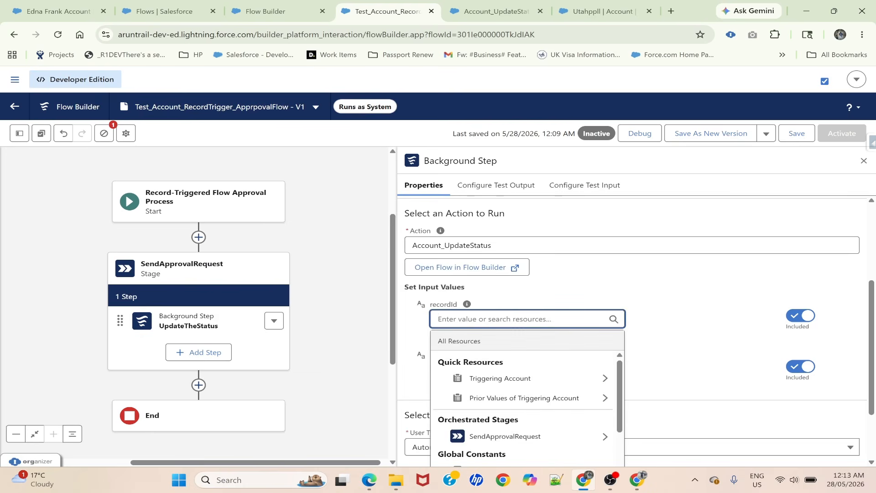
type("tr")
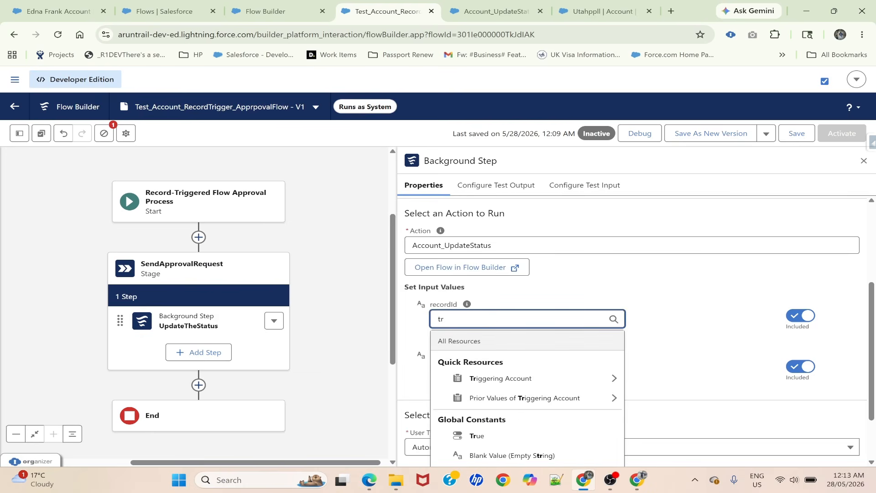
left_click(613, 379)
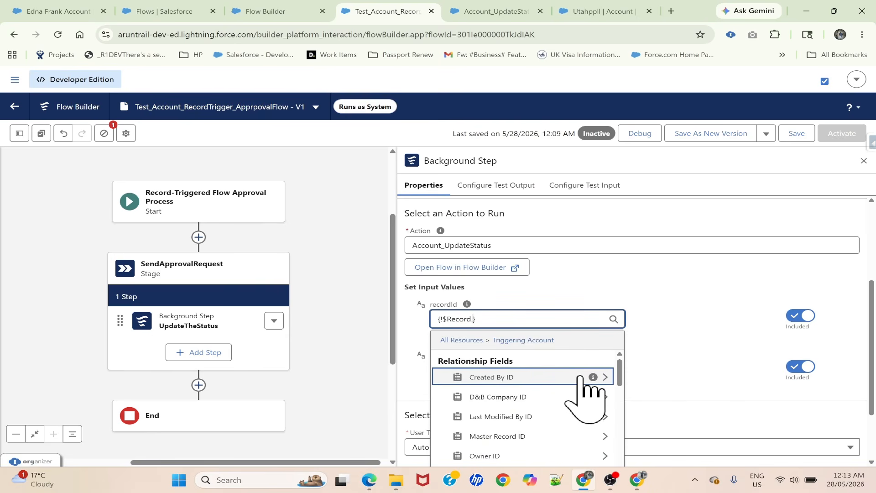
type("id")
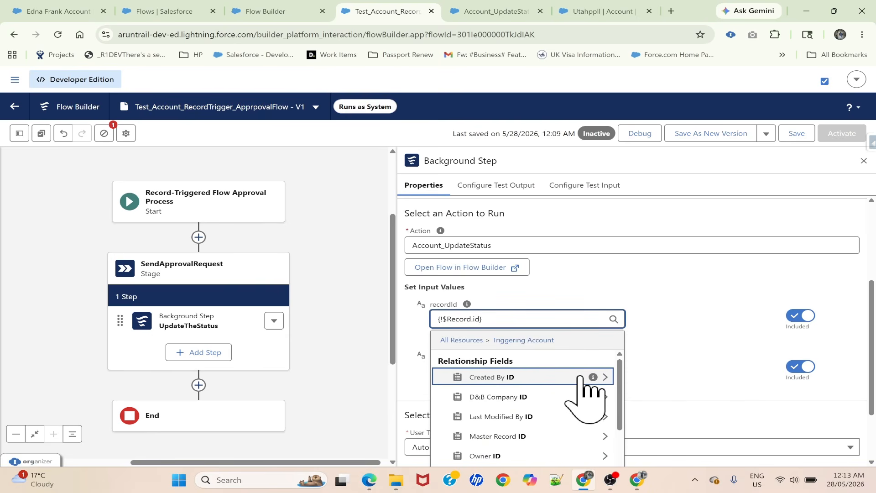
scroll(580, 378, "down", 8)
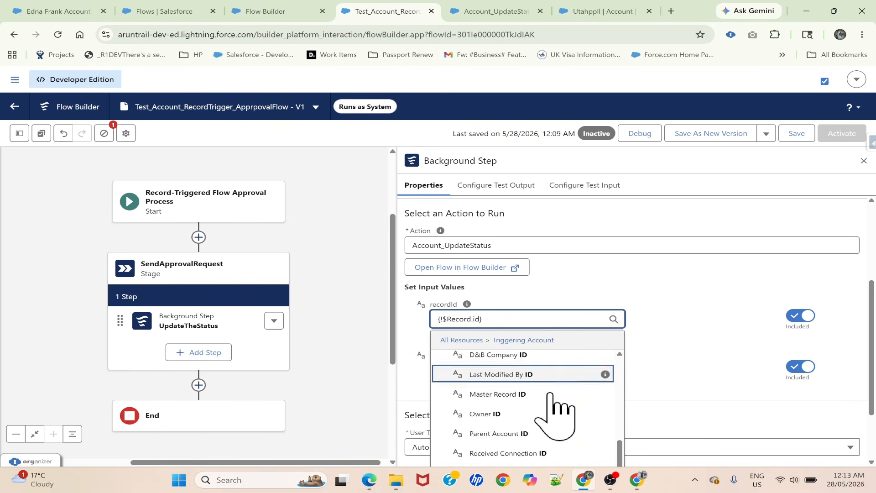
scroll(552, 395, "down", 1)
scroll(552, 394, "up", 4)
scroll(552, 395, "down", 3)
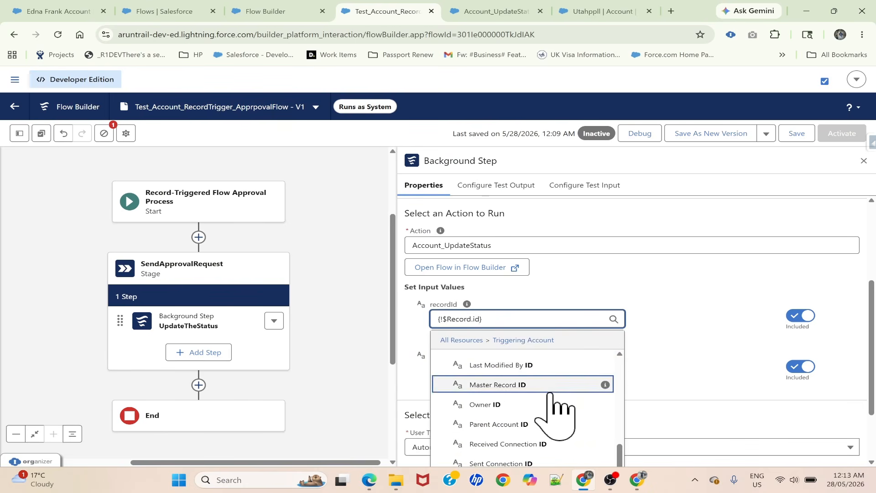
scroll(689, 337, "down", 2)
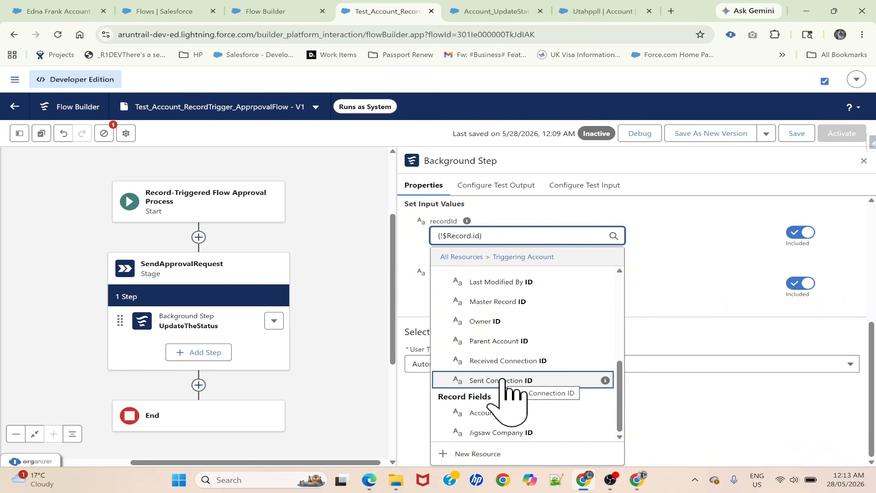
left_click(497, 413)
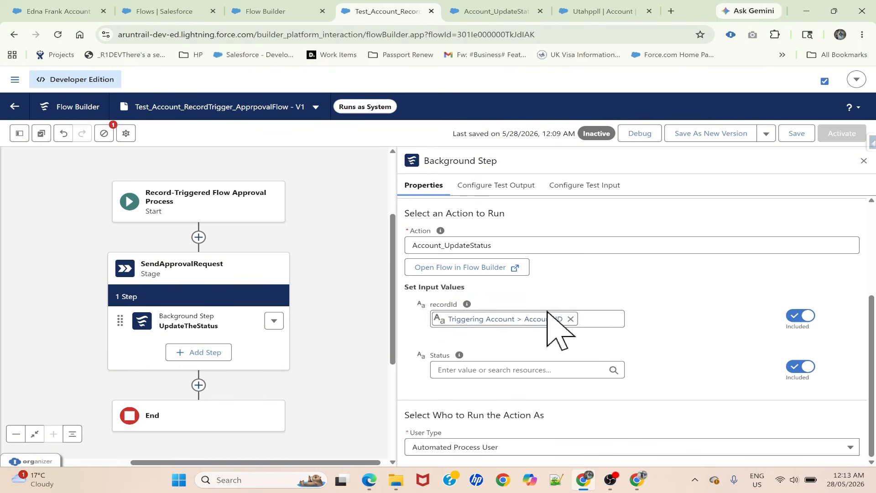
left_click(551, 320)
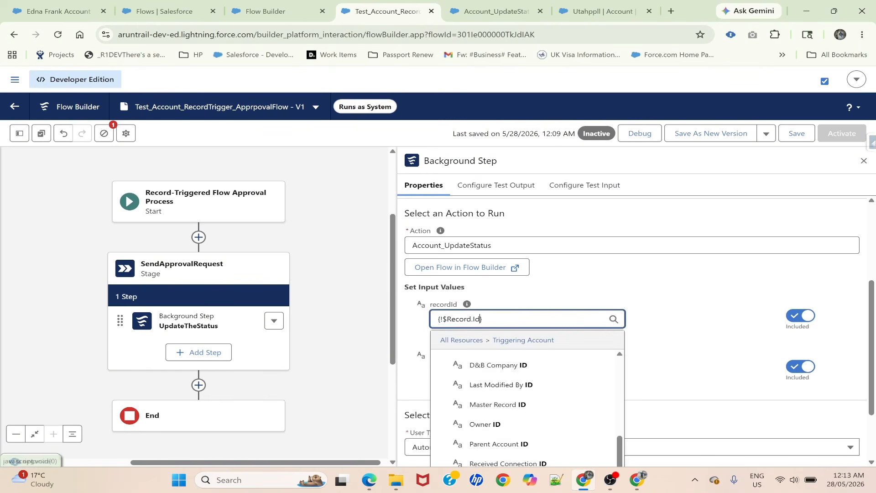
left_click(626, 265)
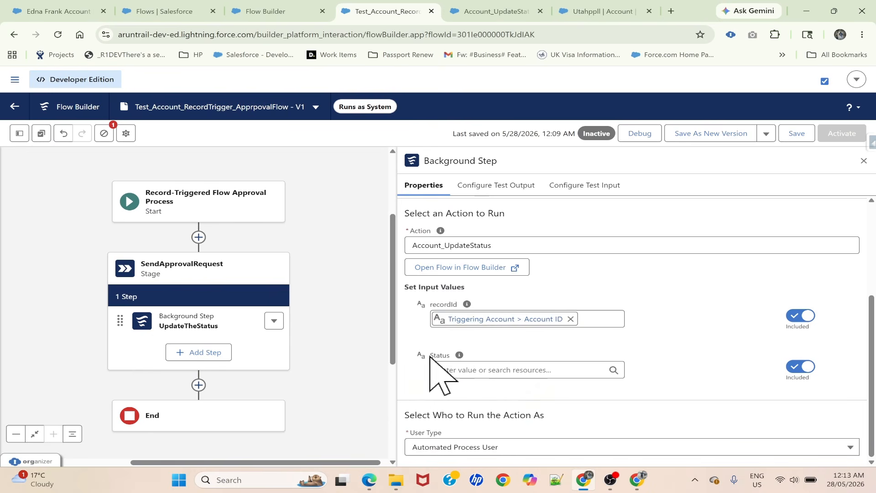
Check which resources the approval flow offers for the background step's Status input
left_click(525, 370)
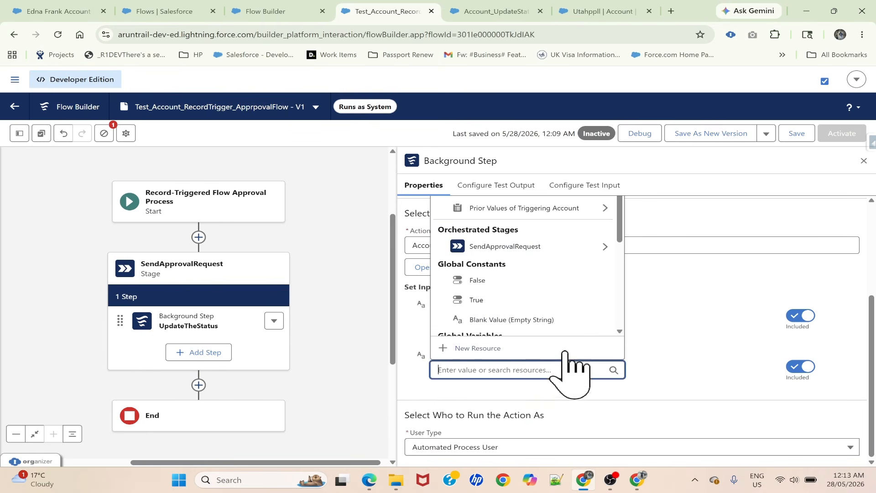
left_click(702, 312)
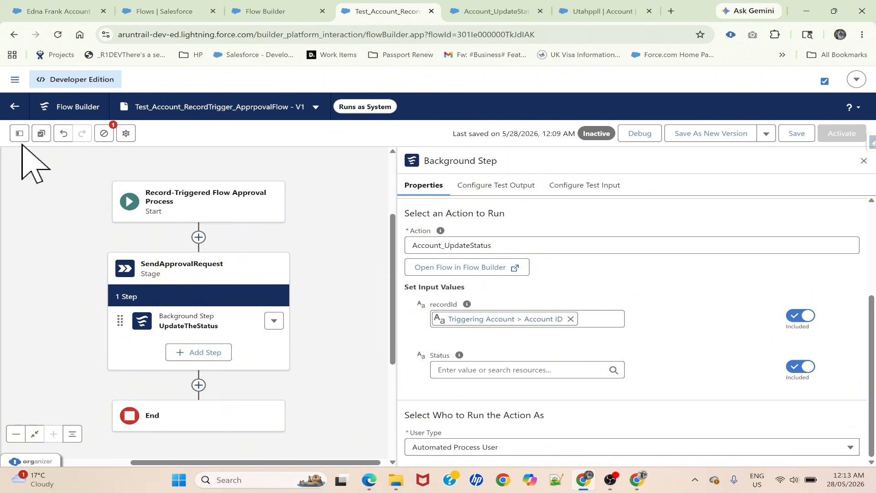
left_click(19, 136)
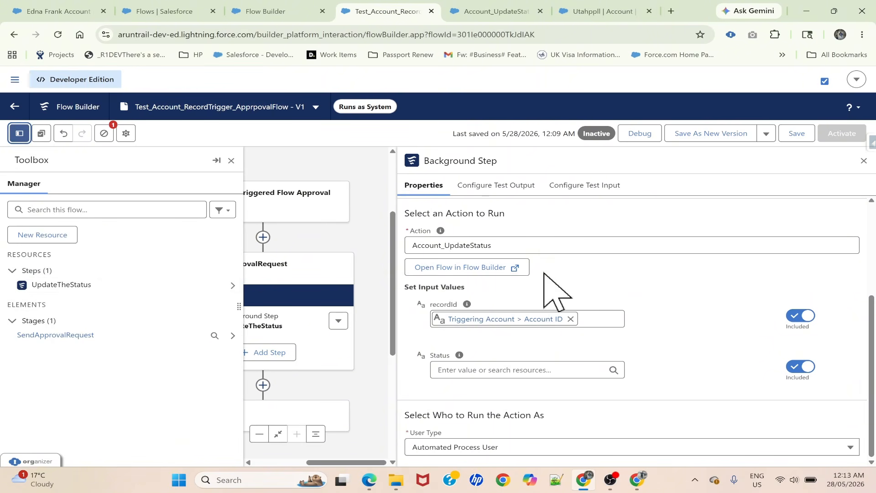
left_click(231, 161)
Switch to the open account record, choose Submitted for Approval as its Status and copy that value
left_click(511, 370)
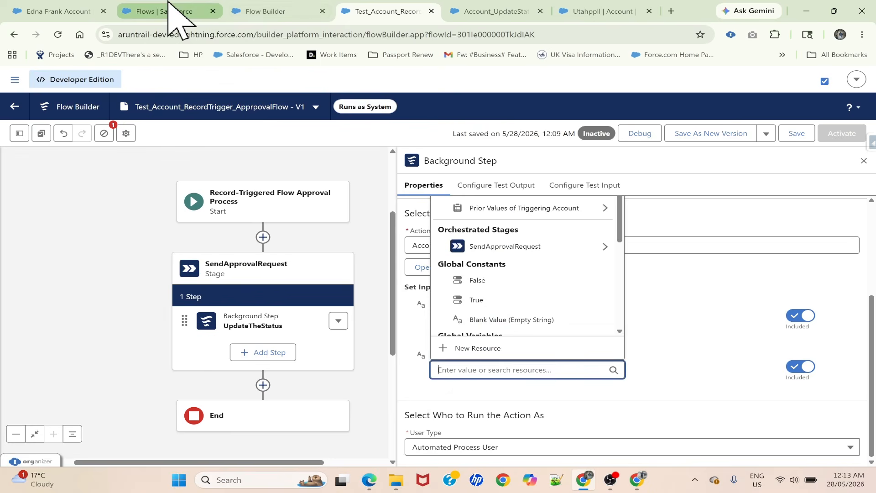
left_click(282, 13)
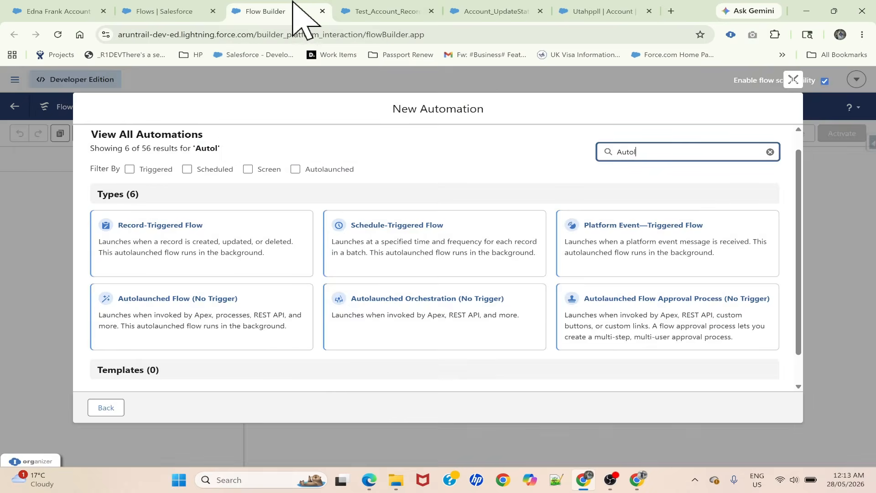
left_click(69, 6)
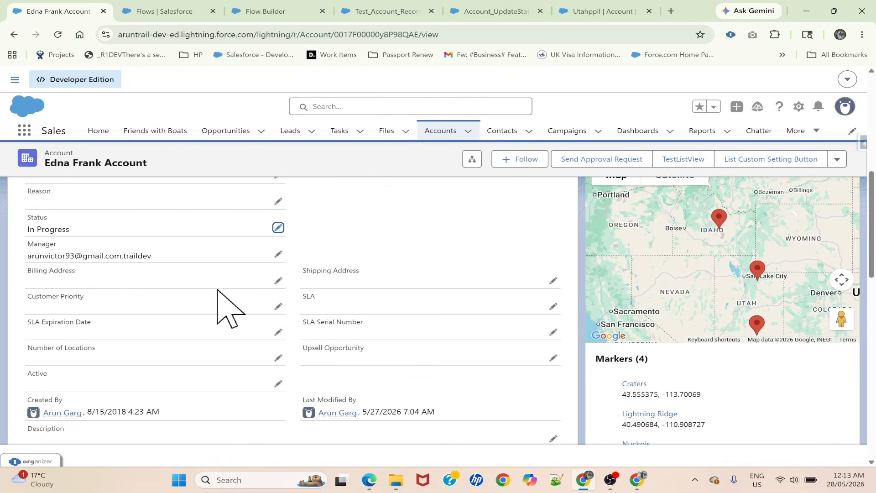
left_click(278, 227)
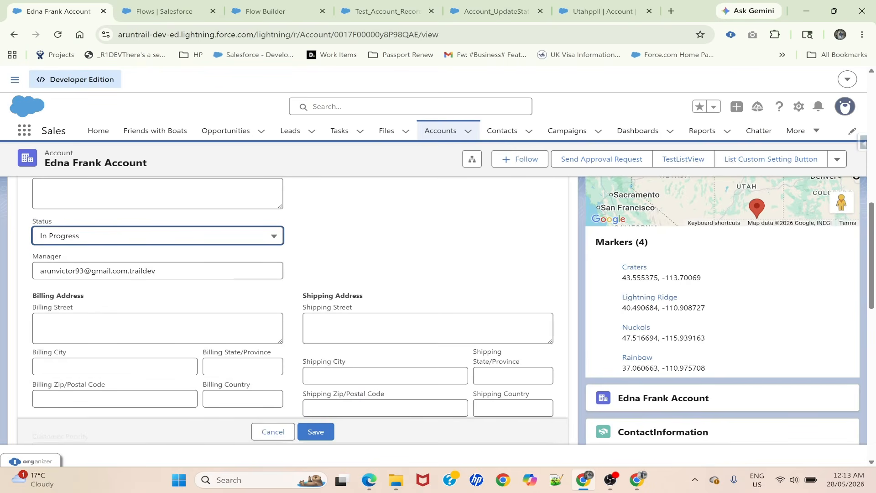
left_click(107, 236)
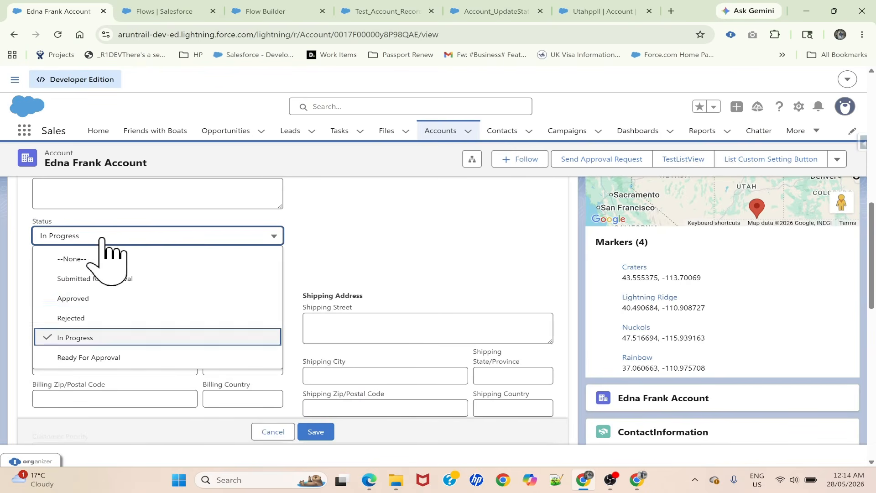
left_click(78, 279)
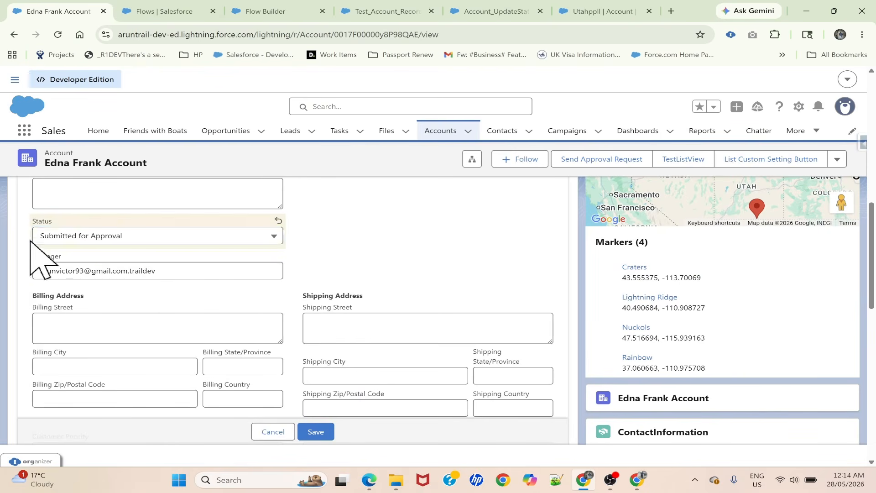
left_click_drag(30, 241, 146, 254)
key("ctrl+c")
Set the background step's Status input in the approval flow to the copied value Submitted for Approval and review the step's settings
left_click(375, 13)
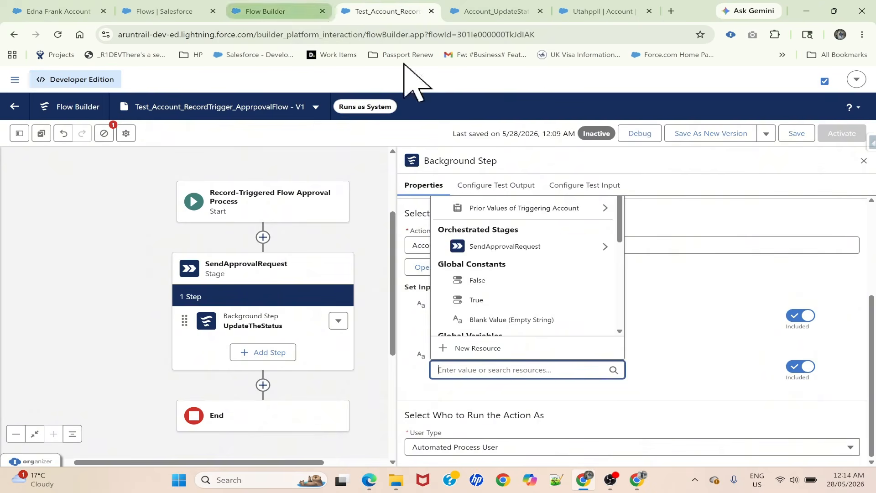
key("ctrl+v")
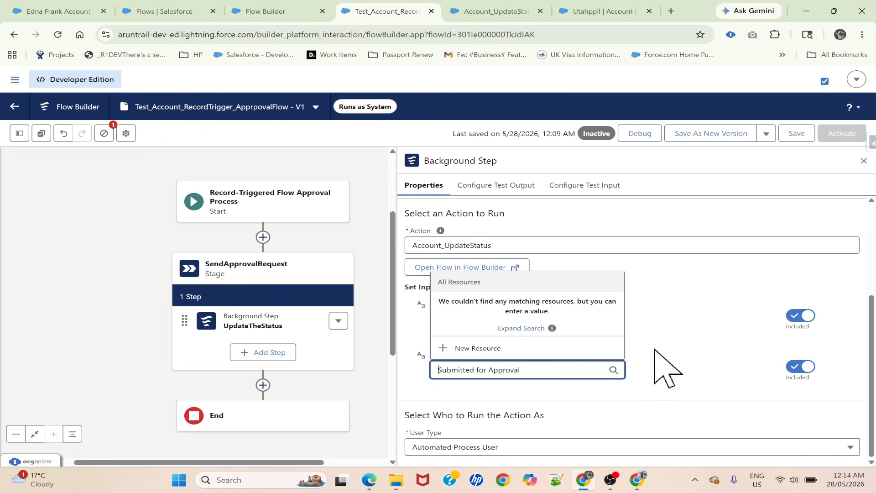
left_click(691, 341)
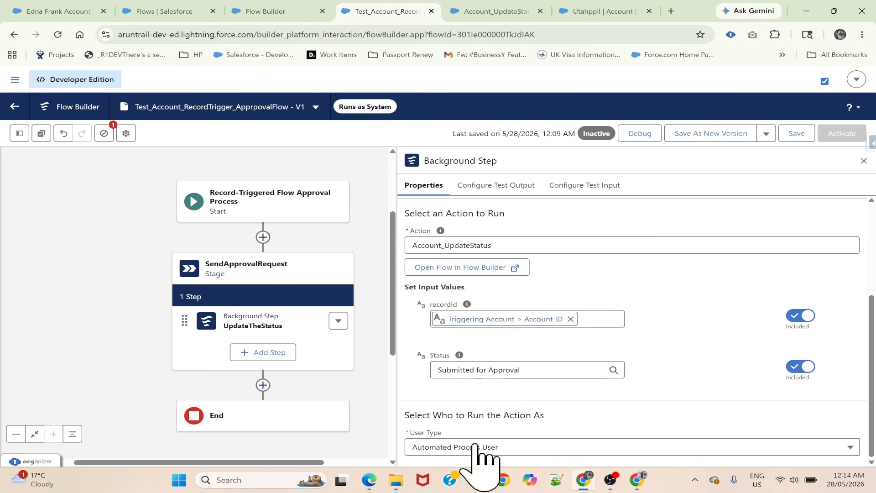
scroll(581, 372, "up", 3)
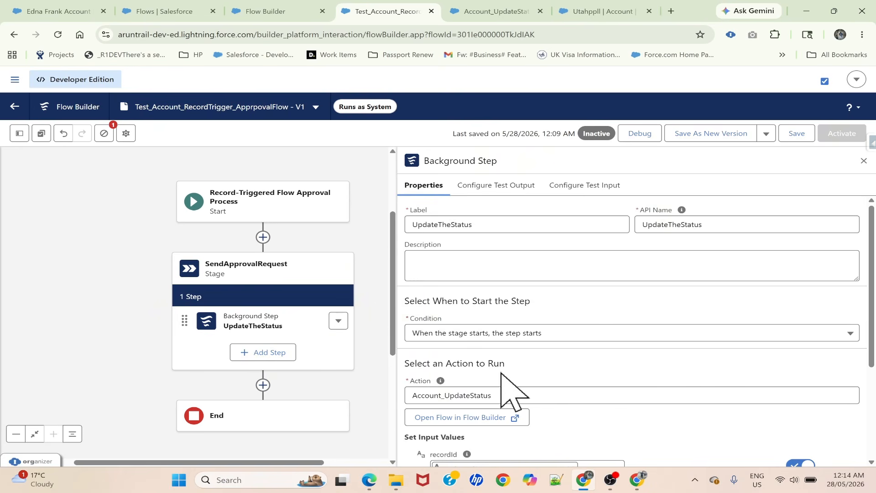
scroll(525, 356, "down", 3)
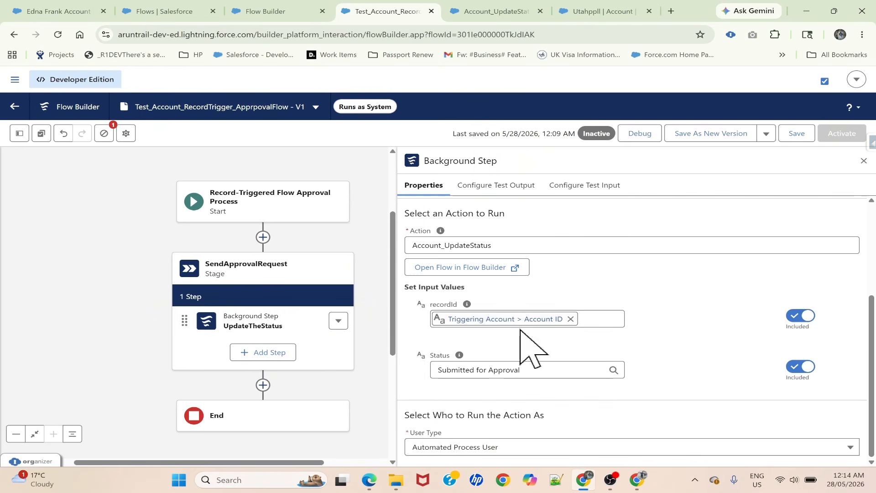
Close the background step's settings and add an Approval Step to the SendApprovalRequest stage
scroll(763, 272, "up", 2)
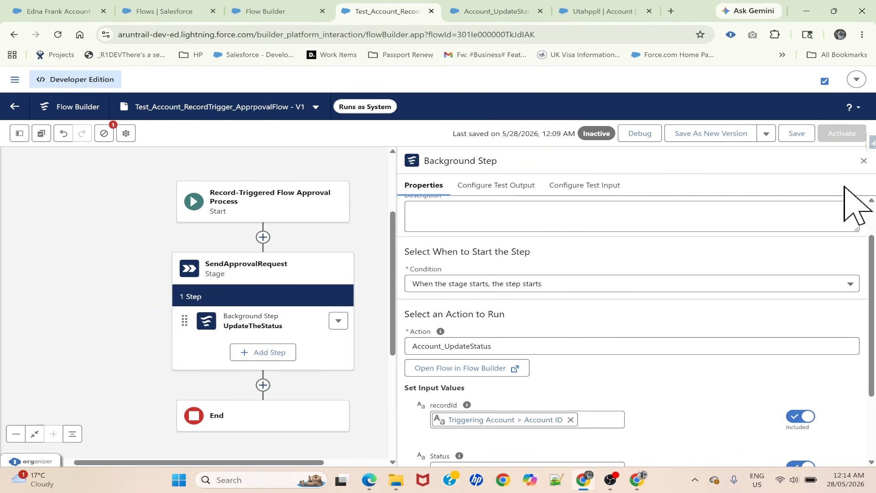
left_click(864, 160)
left_click(270, 353)
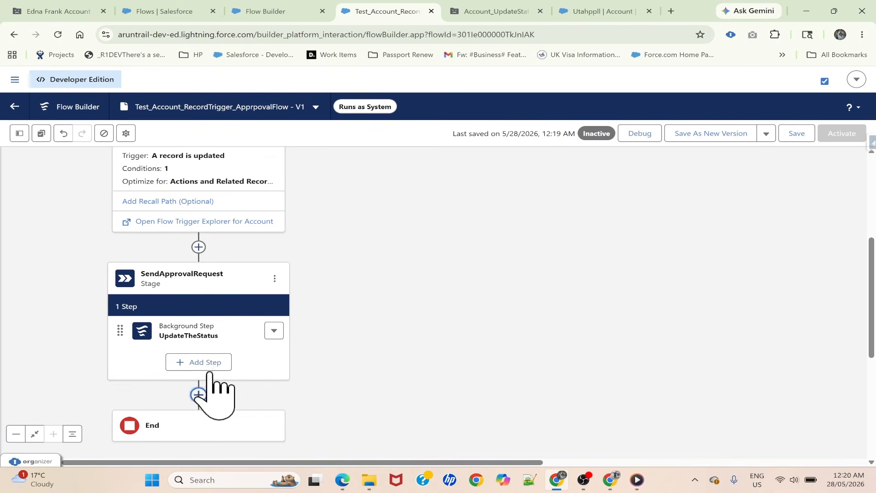
left_click(199, 363)
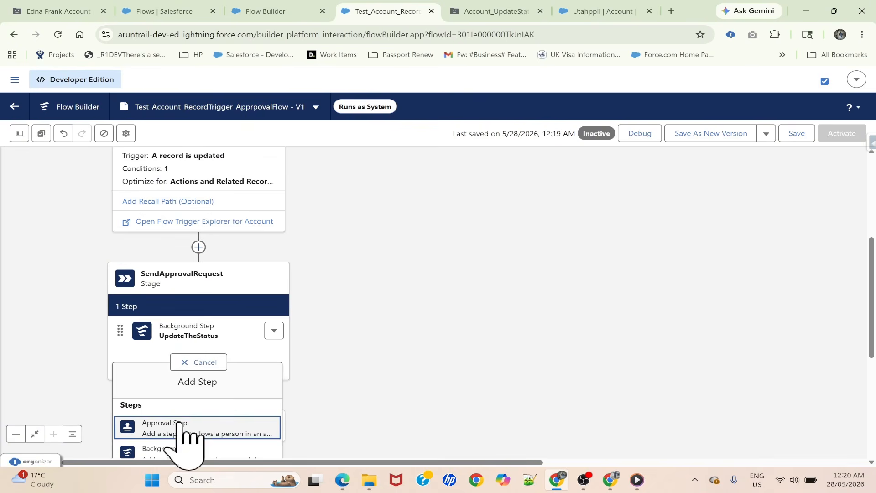
left_click(165, 434)
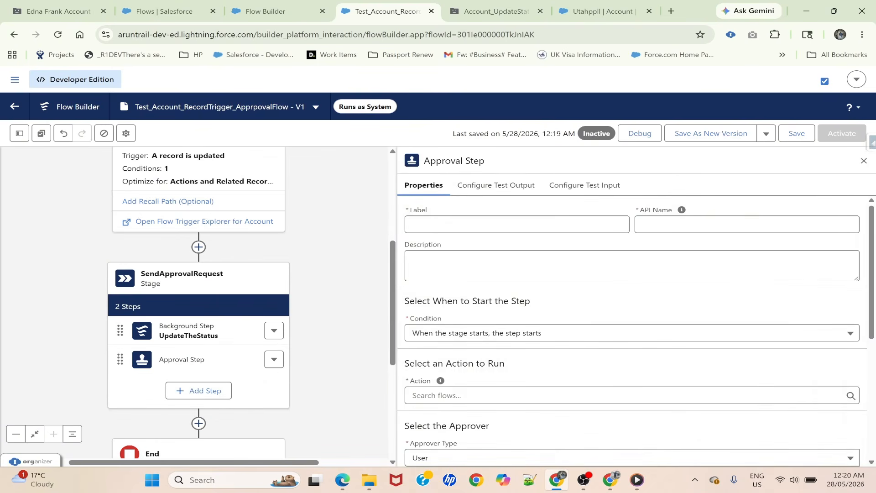
Look through the new approval step's settings and label it SendRequestToManager
scroll(465, 351, "down", 4)
scroll(460, 346, "down", 1)
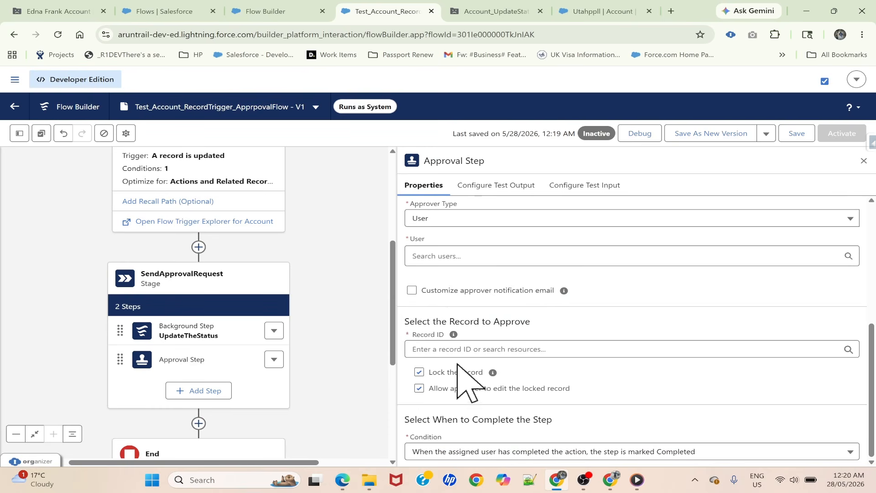
scroll(459, 378, "up", 5)
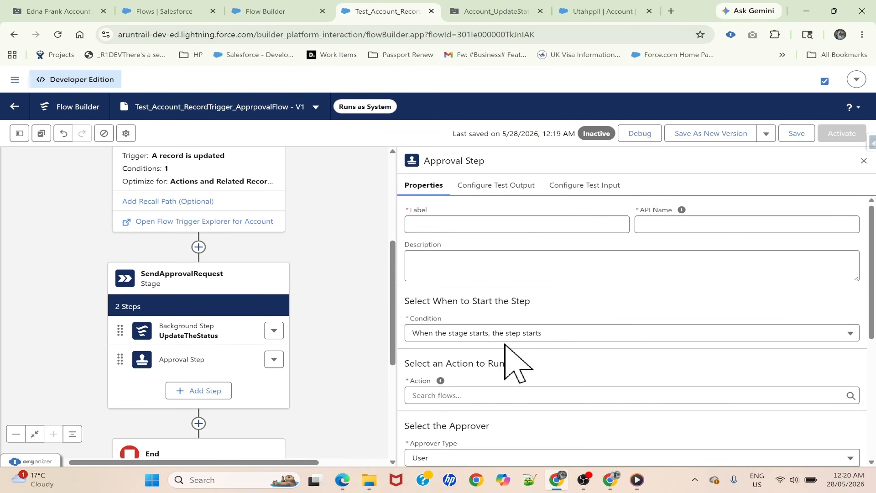
scroll(512, 358, "down", 5)
scroll(513, 358, "up", 5)
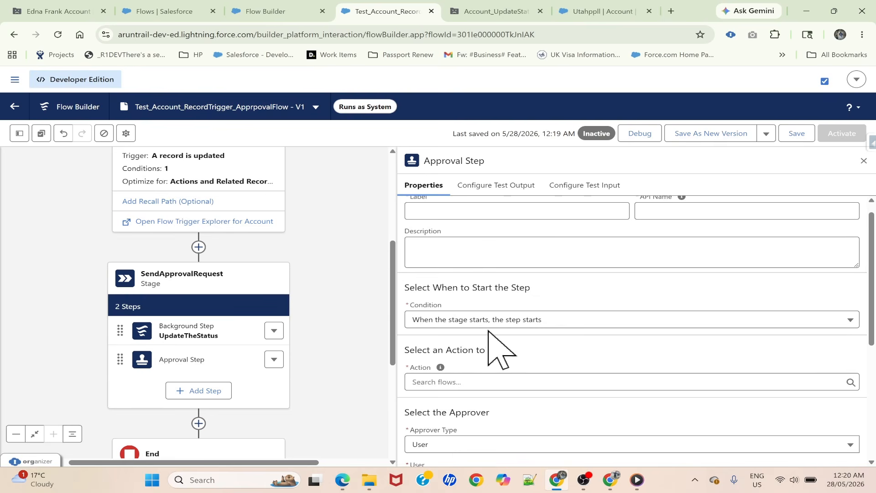
scroll(502, 320, "up", 1)
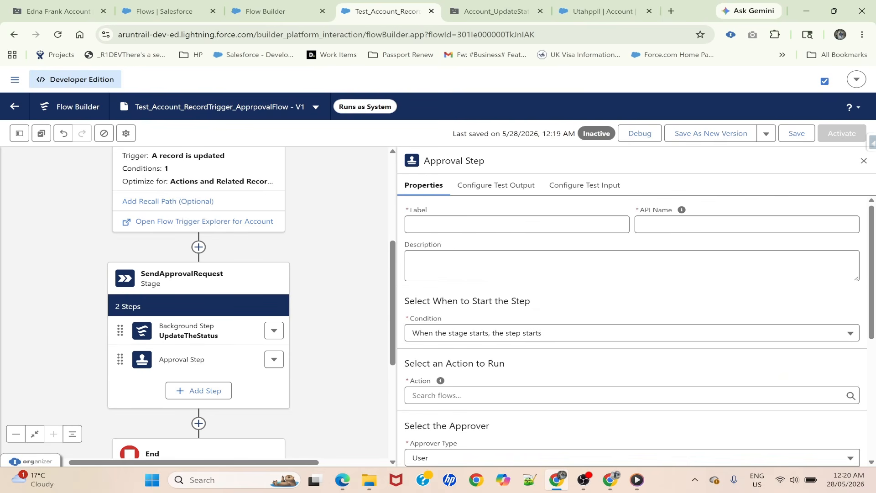
left_click(517, 225)
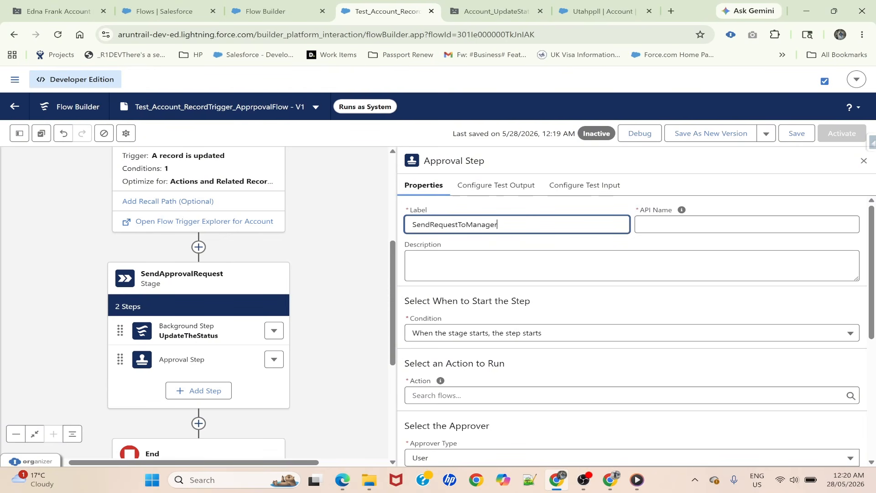
key("Tab")
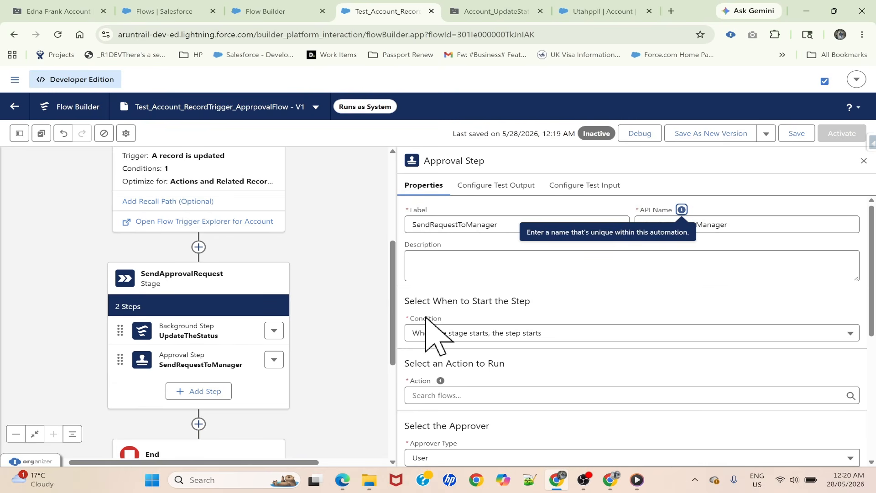
Set the approval step to start when another step is marked Completed, choosing UpdateTheStatus as that step
scroll(426, 318, "down", 1)
left_click(425, 276)
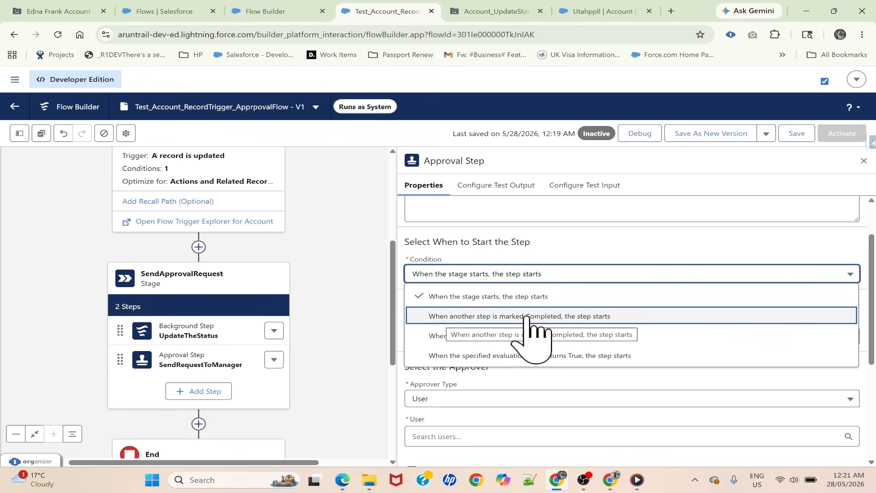
left_click(477, 273)
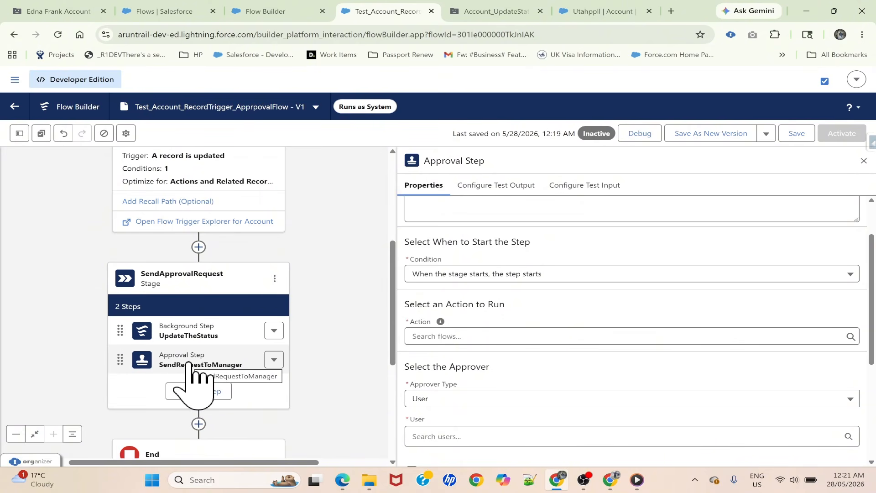
left_click(468, 275)
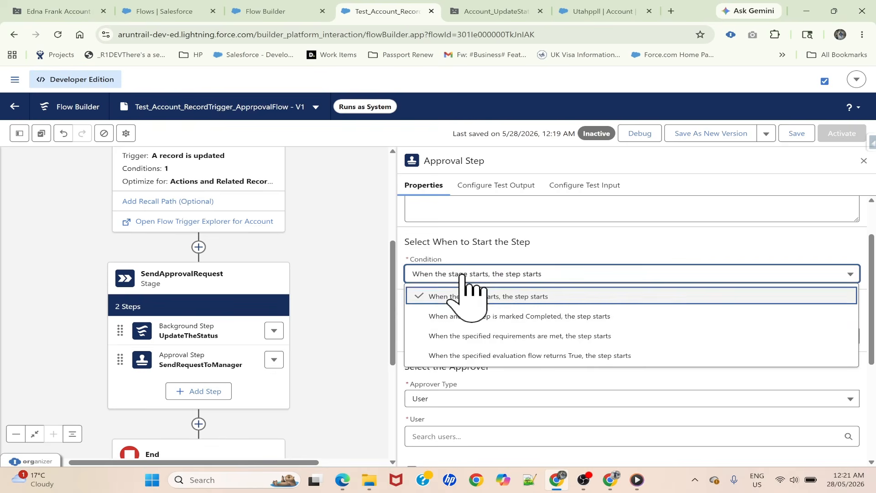
left_click(470, 319)
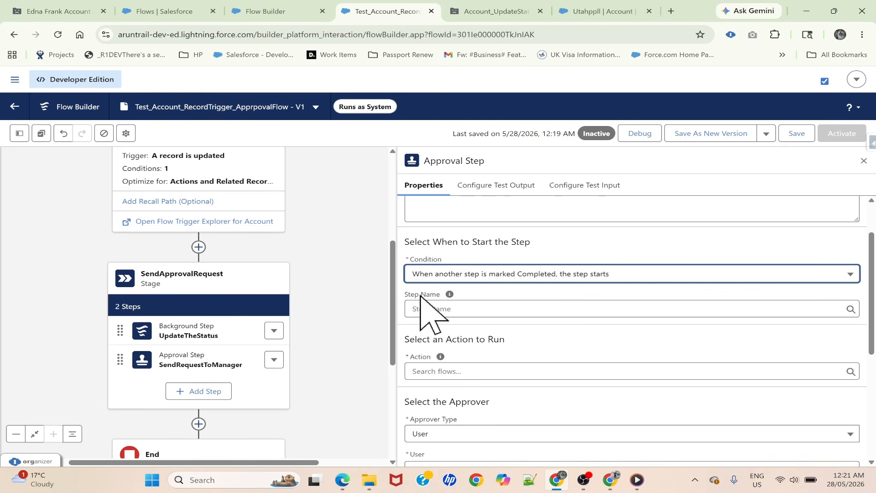
left_click(447, 308)
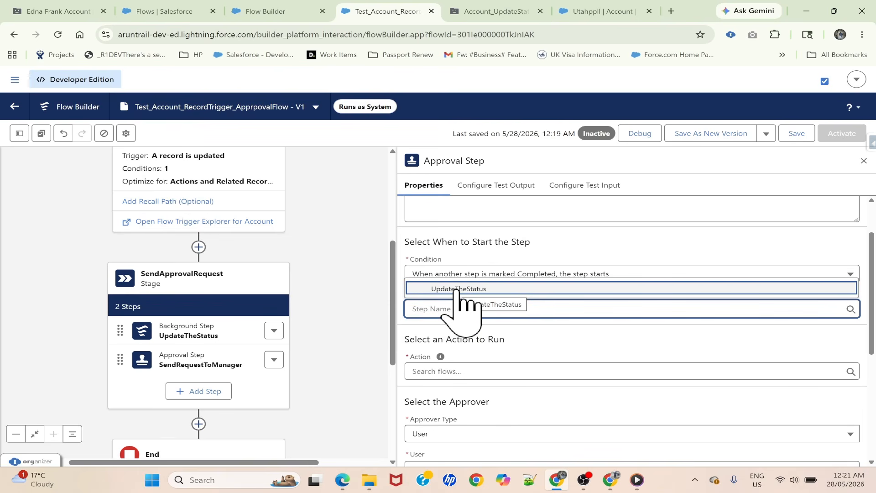
left_click(456, 289)
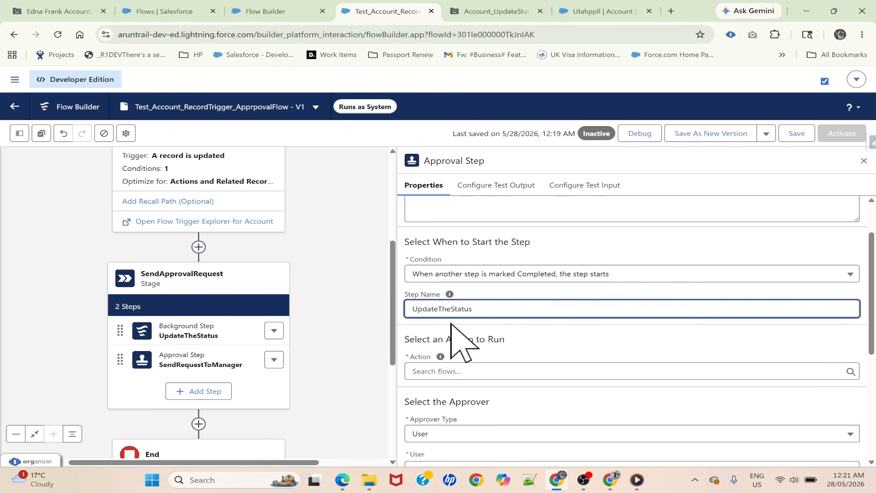
Choose Account_Approval_Evaluate_Flow as the action the approval step runs
scroll(446, 334, "down", 1)
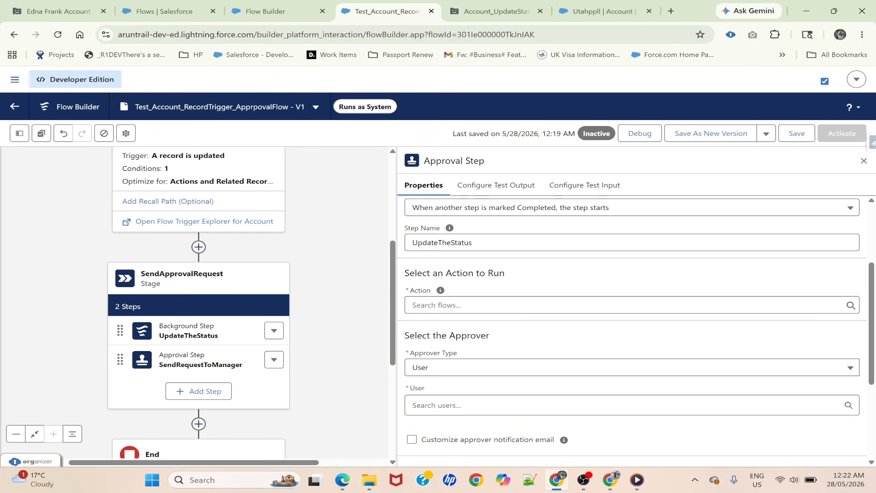
left_click_drag(405, 273, 486, 273)
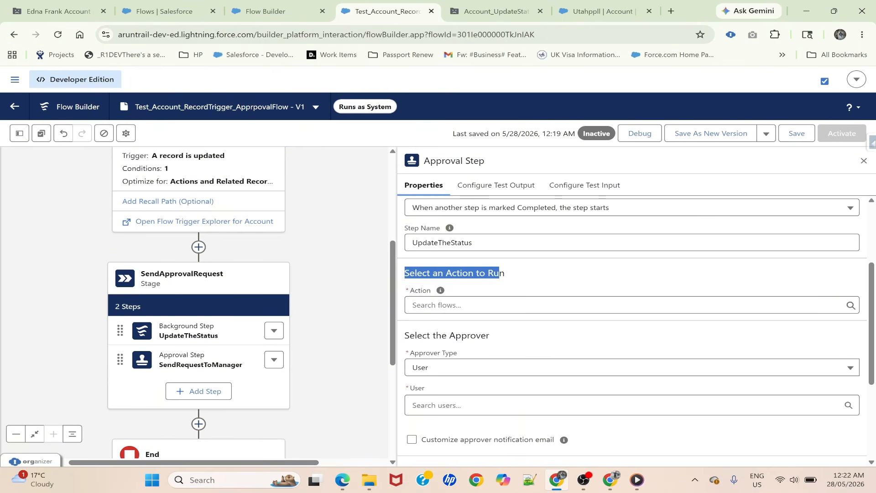
left_click(457, 305)
left_click(474, 328)
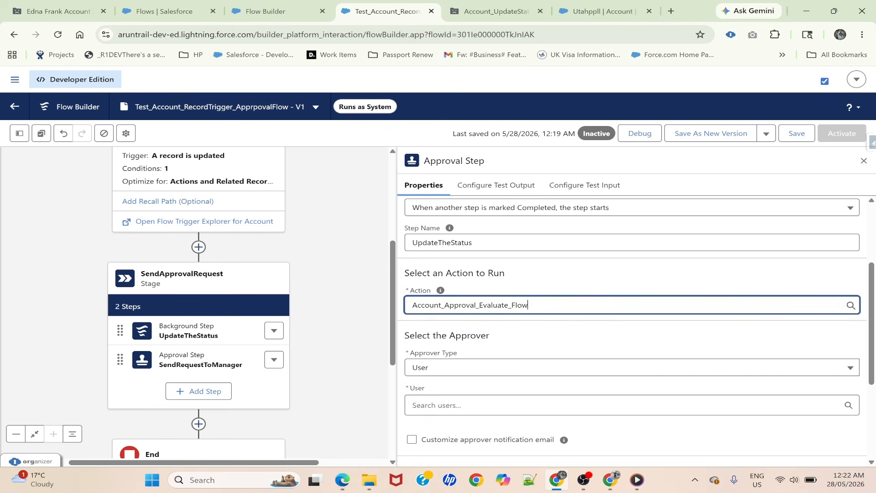
left_click(541, 279)
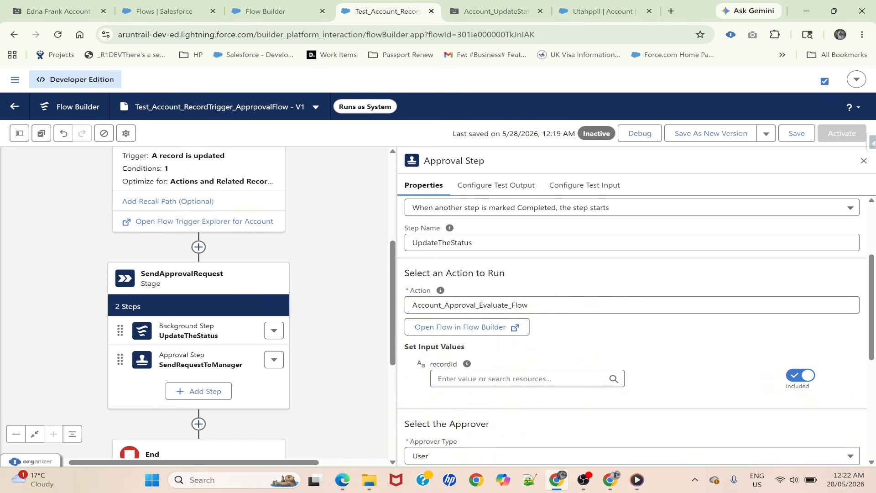
Open the action's Account_Approval_Evaluate_Flow and examine the components on its Evaluate Approval Request screen
left_click(470, 327)
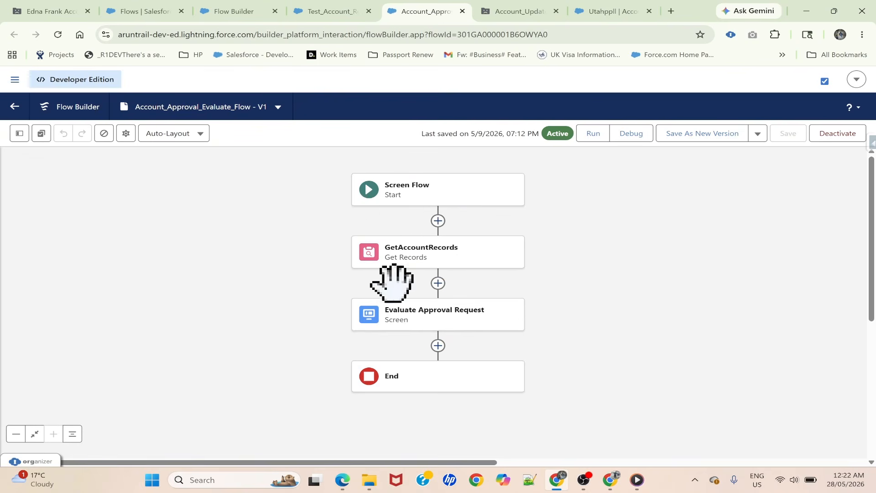
double_click(394, 321)
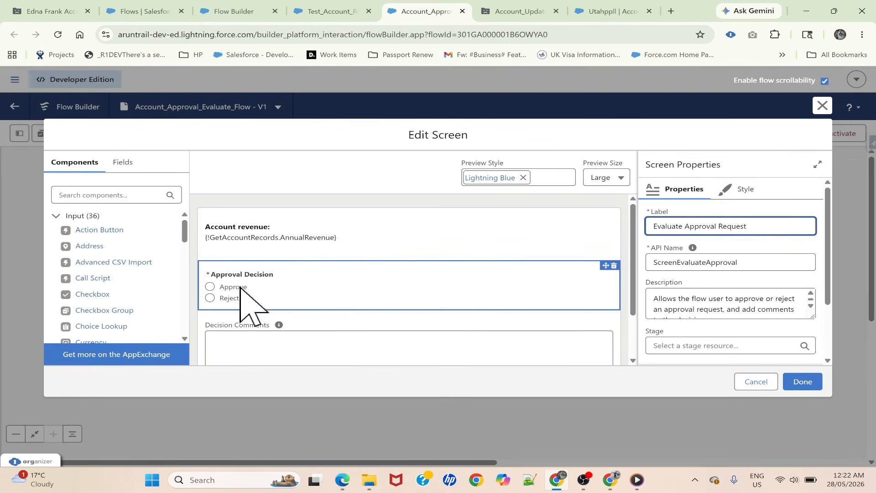
scroll(255, 242, "down", 2)
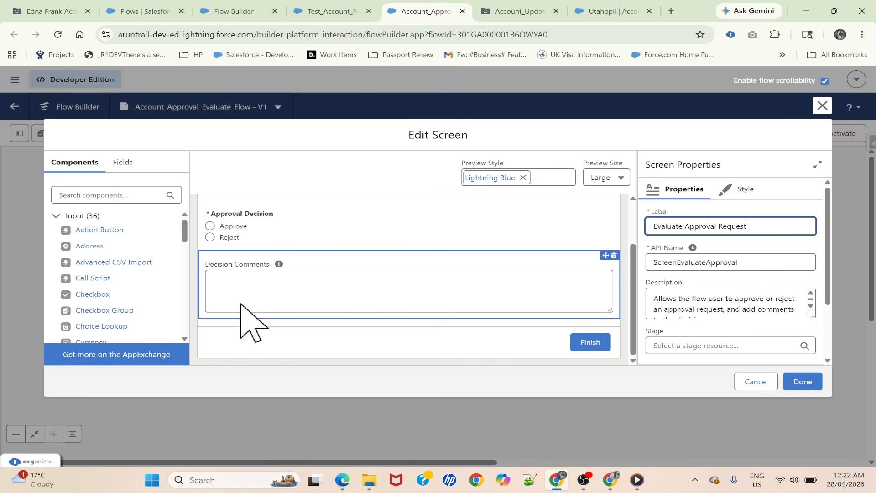
In the open New Automation window, search for "eva" and create a flow from the template Approvals Workflow: Evaluate Approval Requests
left_click(231, 4)
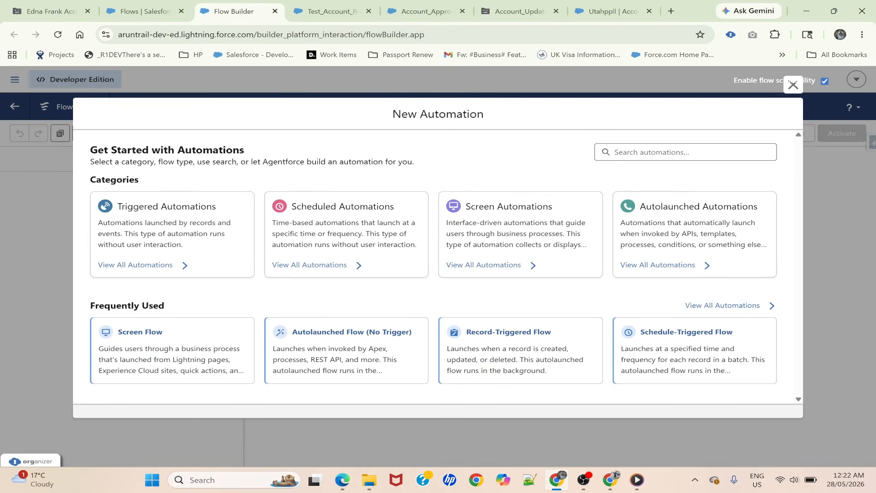
left_click(653, 153)
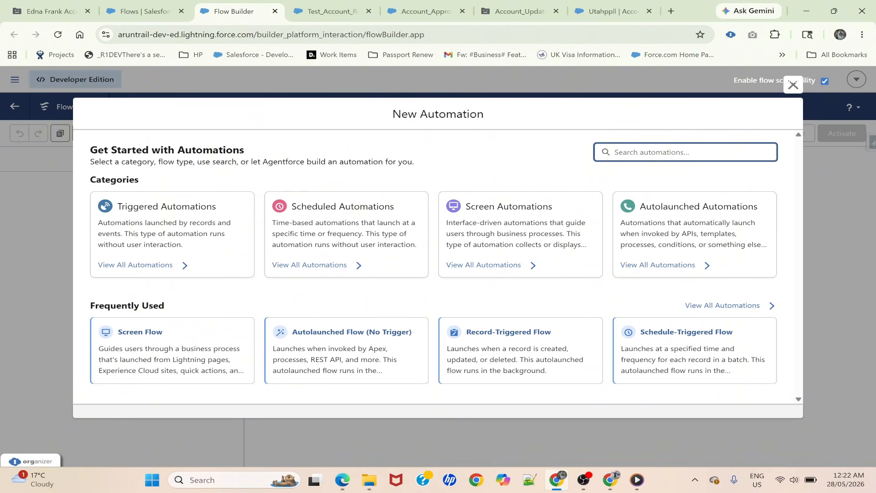
type("eva")
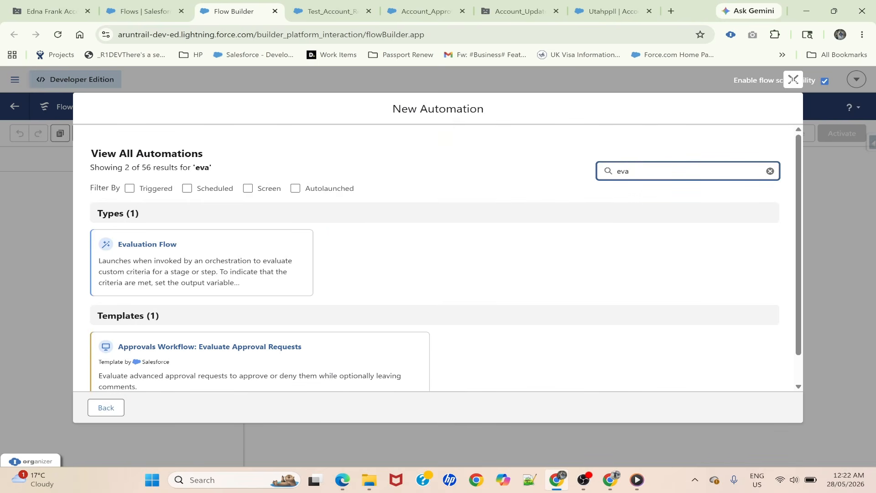
scroll(335, 264, "down", 1)
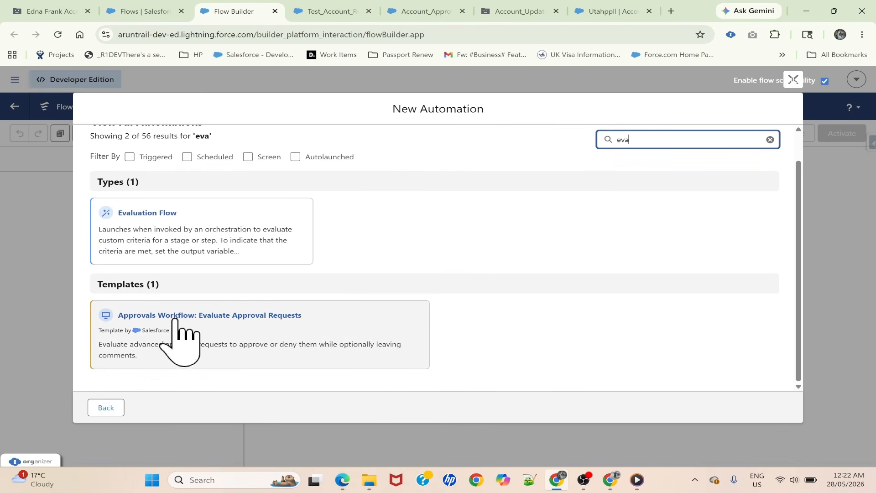
left_click(221, 343)
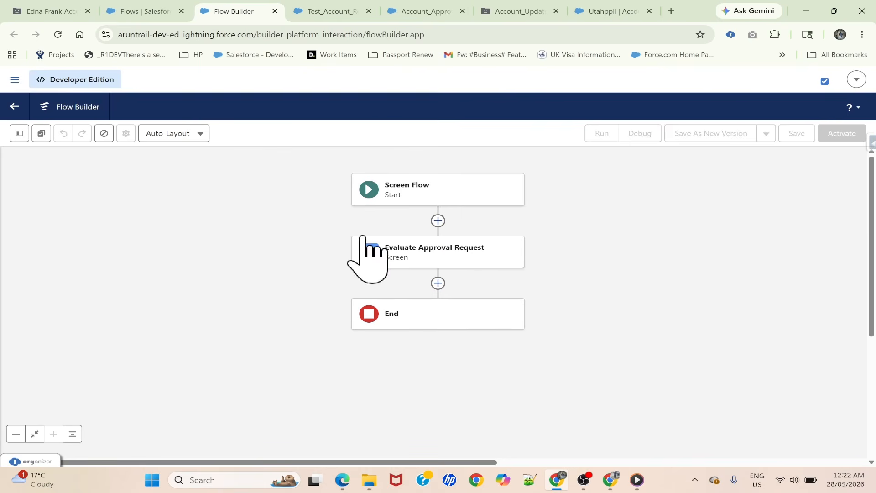
Open the template flow's Evaluate Approval Request screen and inspect its Decision Comments and Approval Decision components
double_click(406, 254)
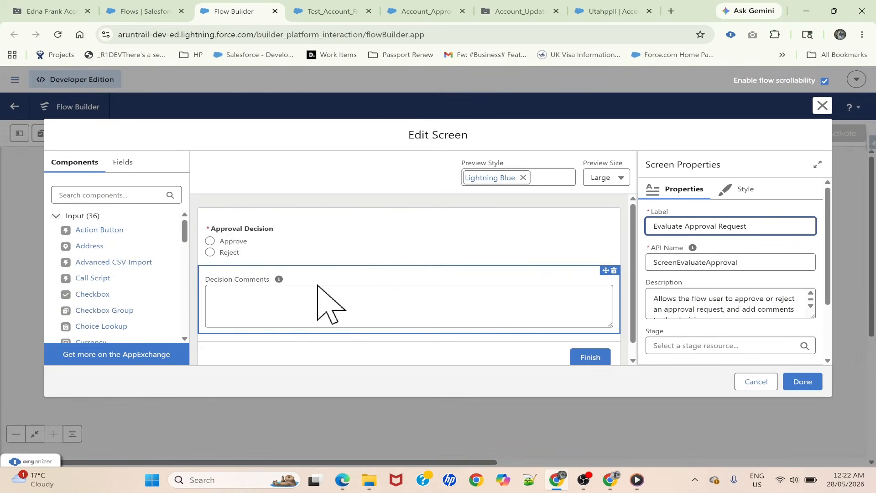
left_click(247, 314)
left_click(236, 249)
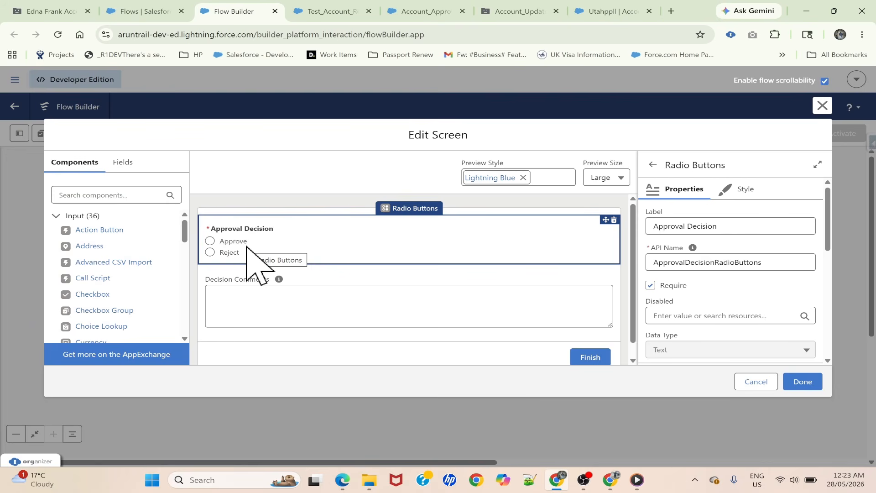
Return to Account_Approval_Evaluate_Flow, review its Evaluate Approval Request screen, close it and show the flow's resources
left_click(337, 9)
left_click(418, 10)
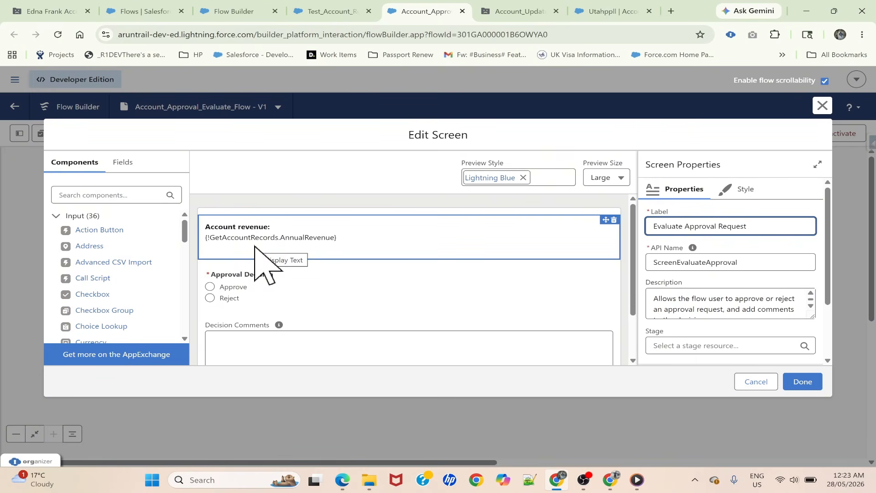
scroll(401, 274, "down", 2)
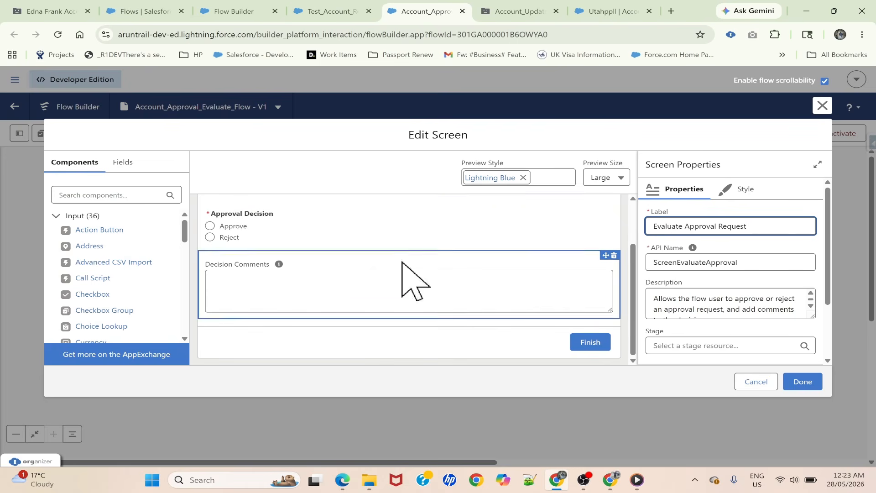
left_click(823, 108)
scroll(319, 251, "up", 2)
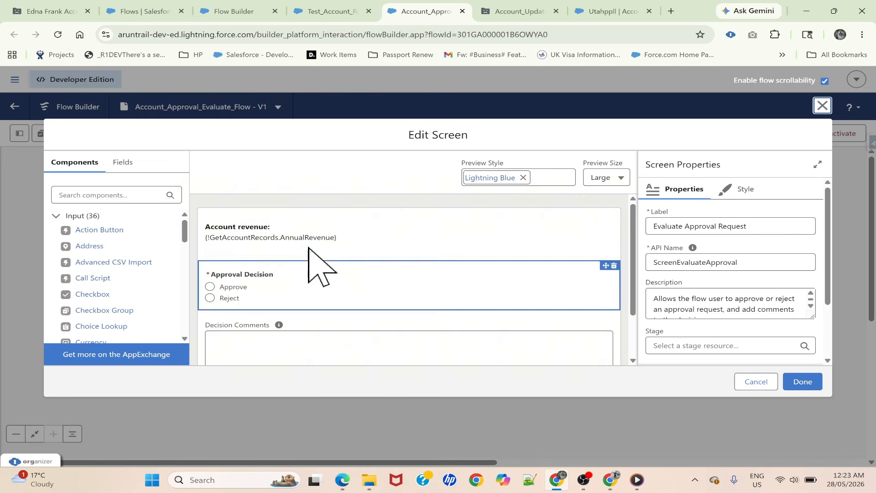
left_click(822, 106)
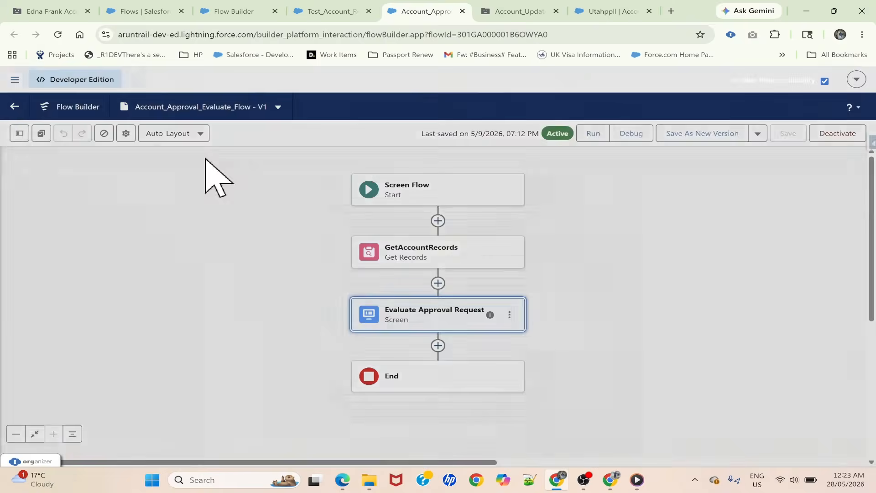
left_click(20, 133)
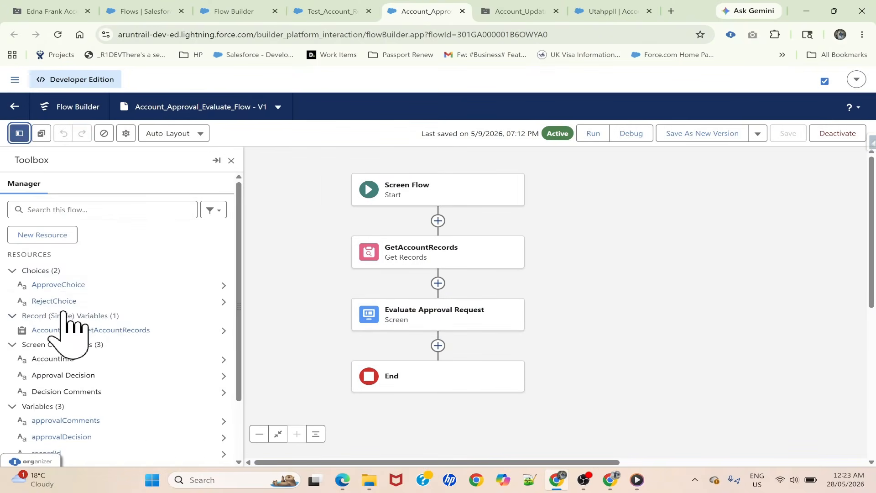
Review the evaluation flow's variables and inspect the Account filter conditions of its GetAccountRecords element
scroll(73, 365, "down", 2)
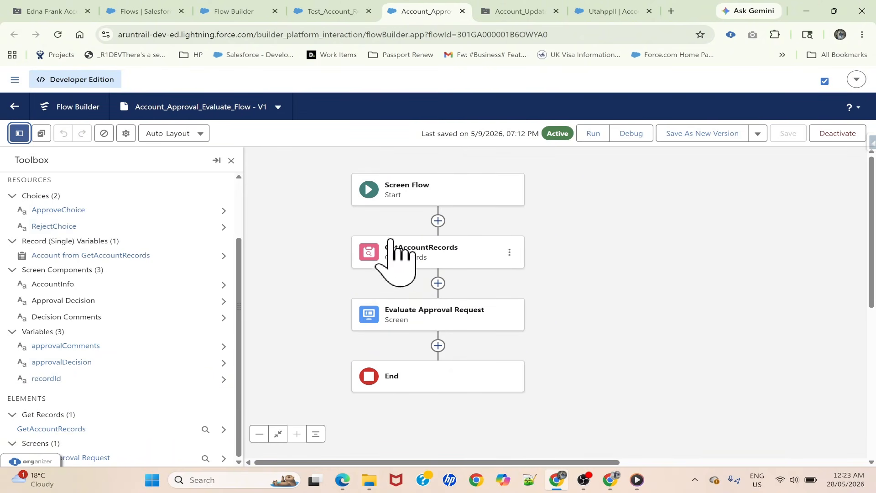
left_click(408, 251)
scroll(636, 342, "down", 3)
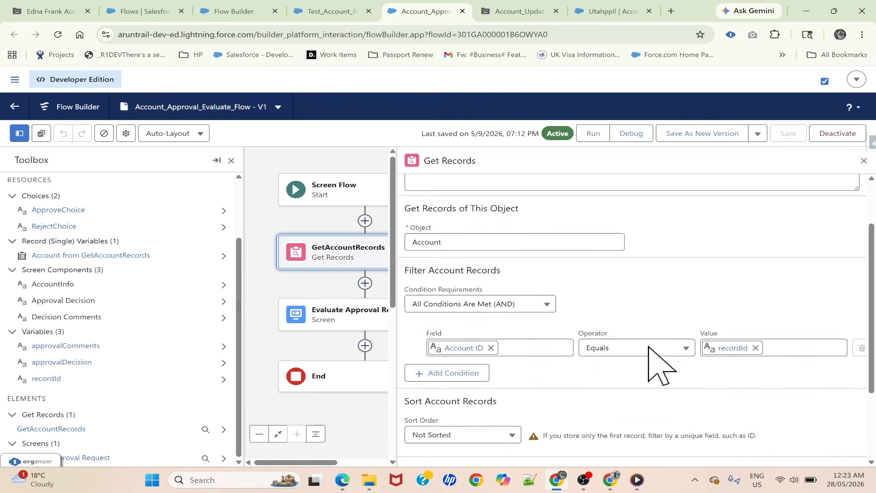
left_click(863, 160)
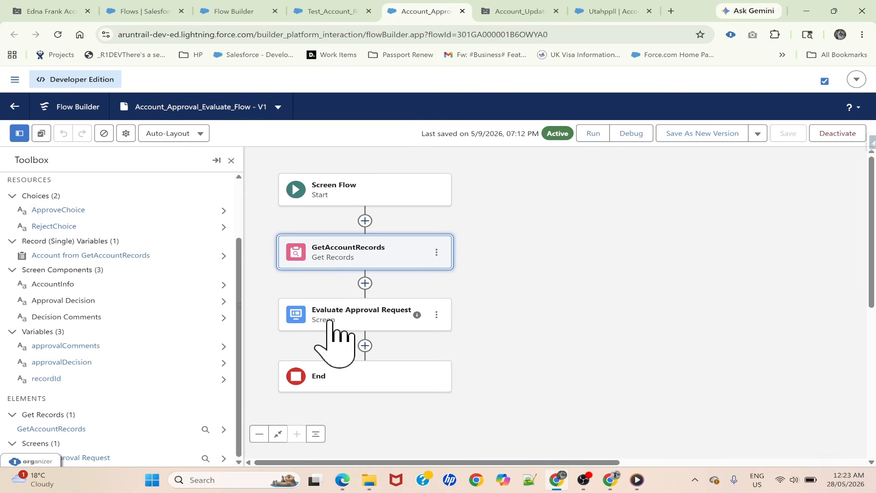
Return to Test_Account_RecordTrigger_ApprpovalFlow and set the approval step's recordId input to Triggering Account > Account ID
left_click(327, 9)
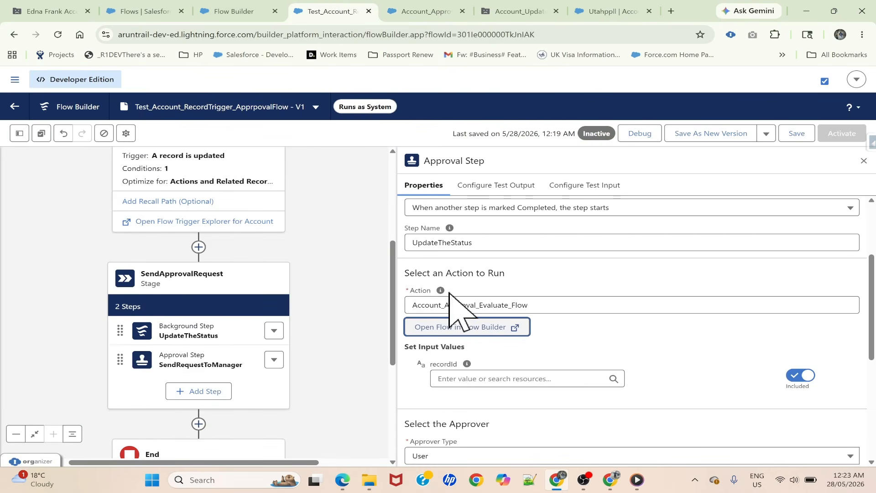
scroll(477, 283, "down", 2)
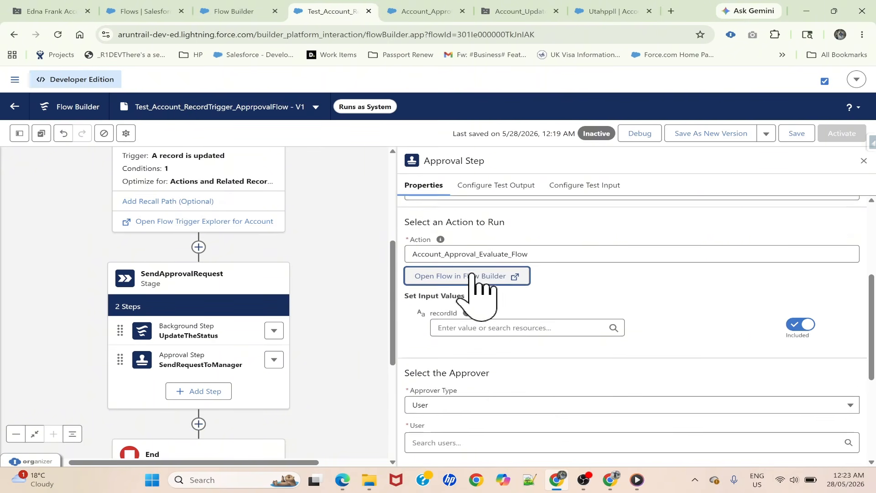
left_click(473, 305)
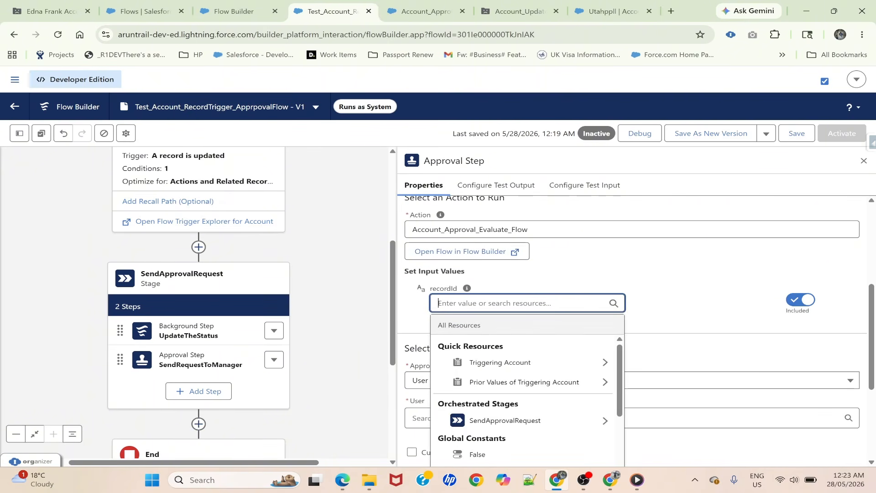
left_click(523, 362)
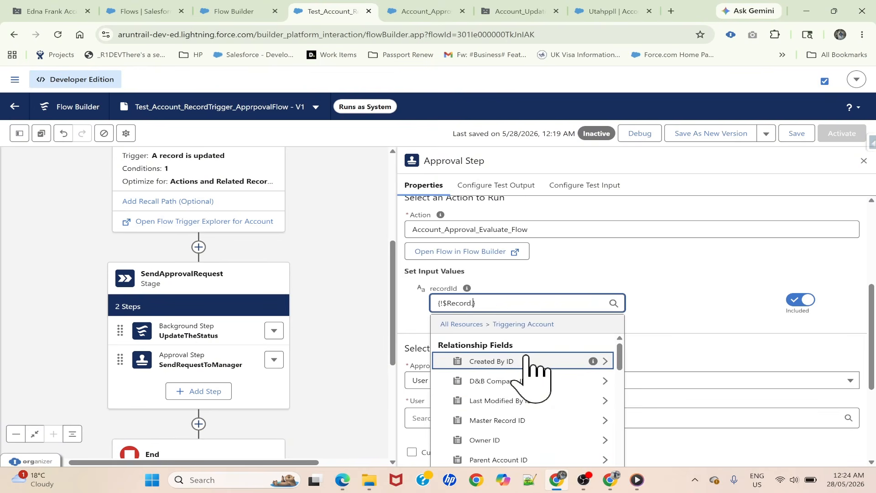
type("acc")
scroll(535, 390, "down", 1)
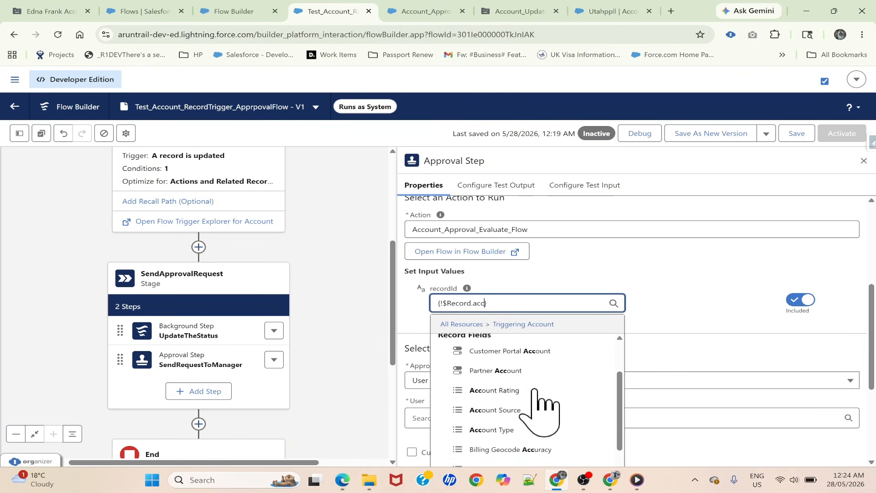
scroll(539, 402, "down", 3)
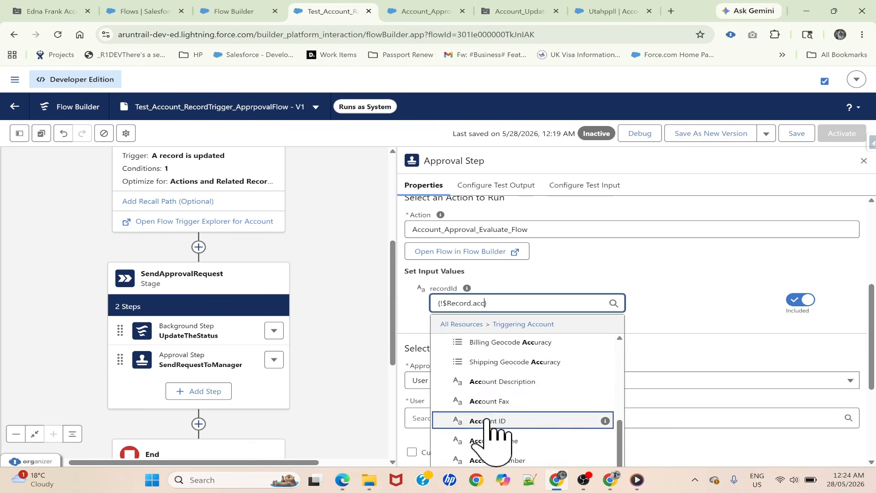
left_click(488, 421)
left_click(523, 306)
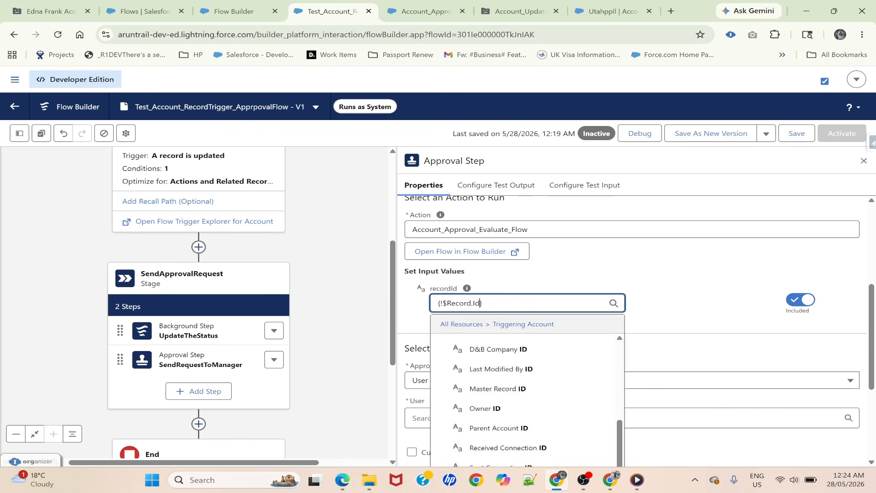
left_click(634, 250)
Set the approver type to Resource with Triggering Account > Manager, and look at the custom approver notification email fields
scroll(562, 338, "down", 2)
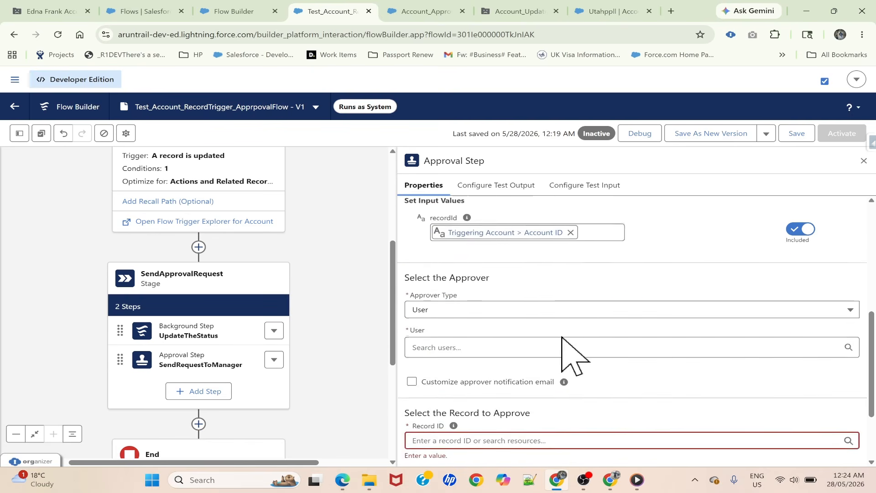
scroll(559, 337, "down", 1)
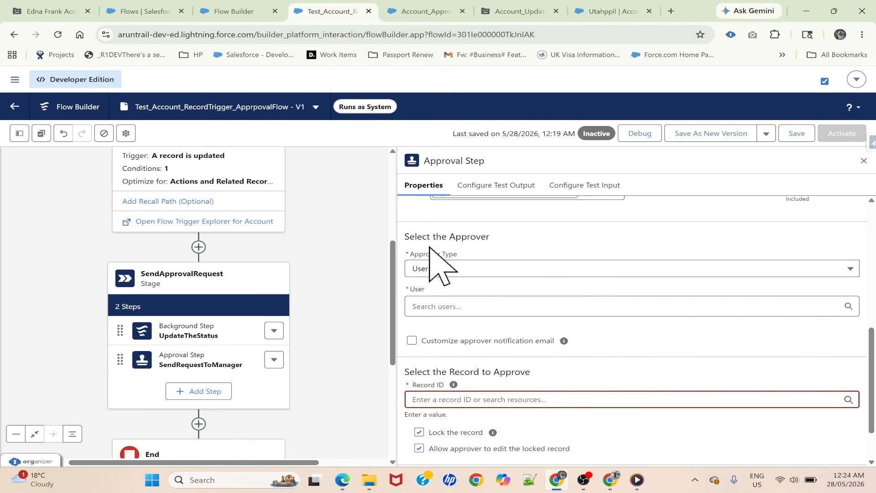
left_click(445, 269)
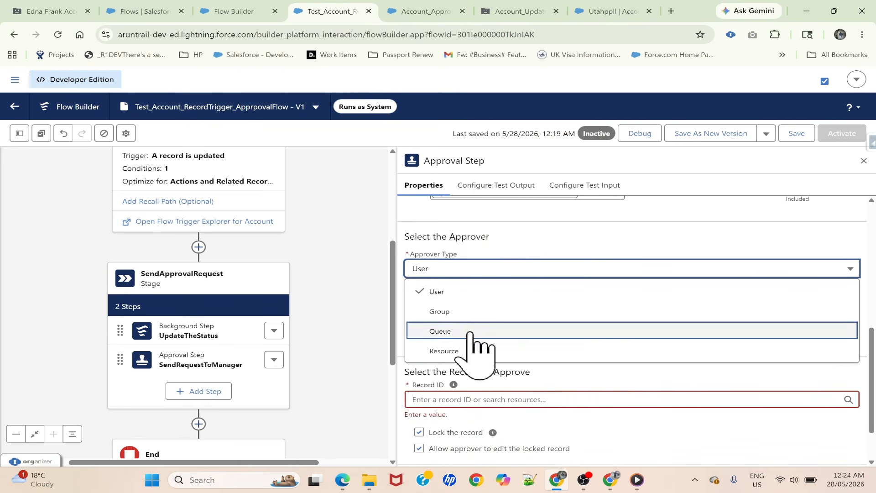
left_click(455, 351)
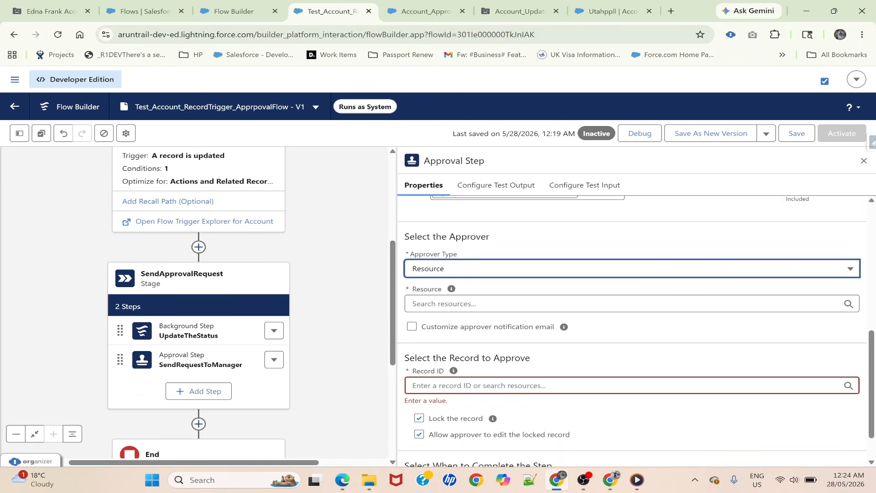
left_click(474, 304)
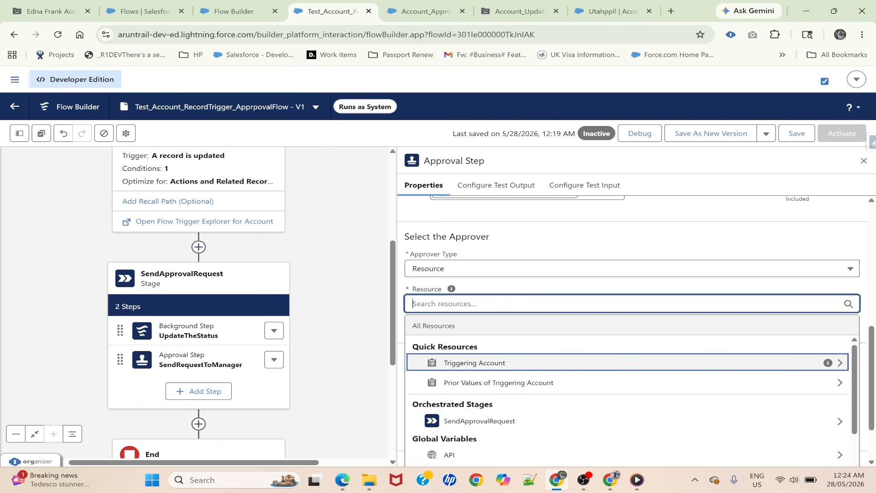
left_click(470, 363)
type("Mana")
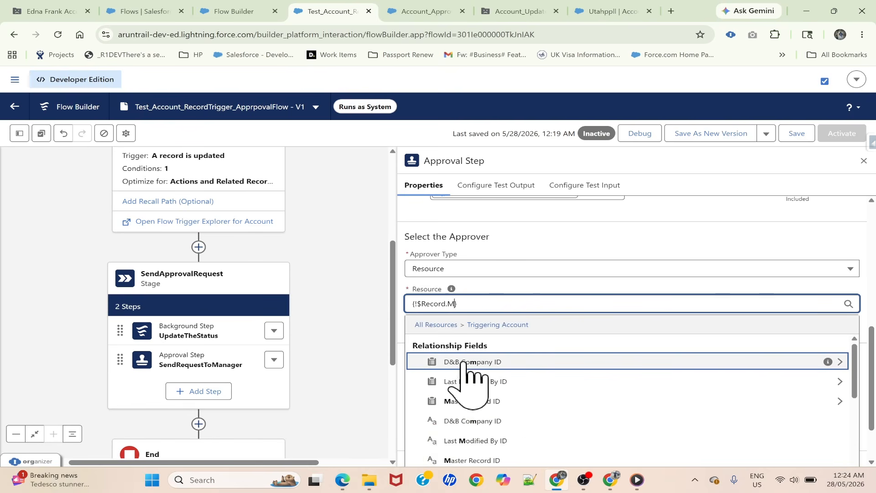
left_click(460, 363)
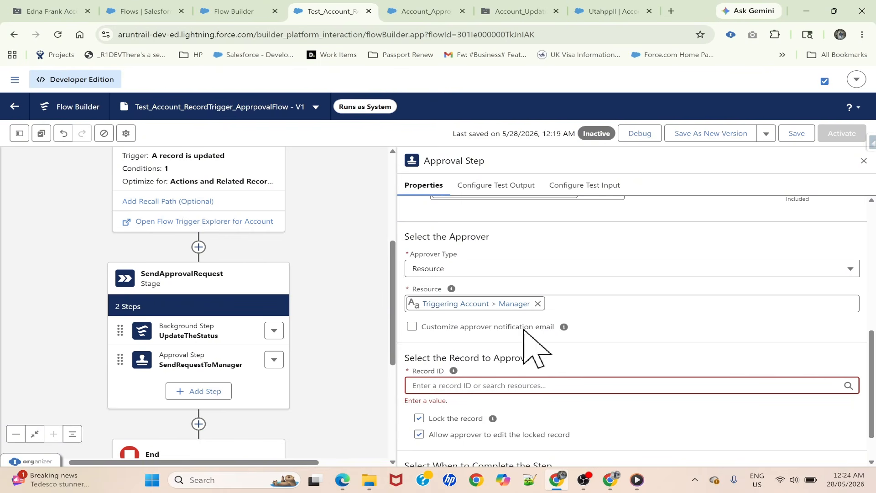
left_click(412, 326)
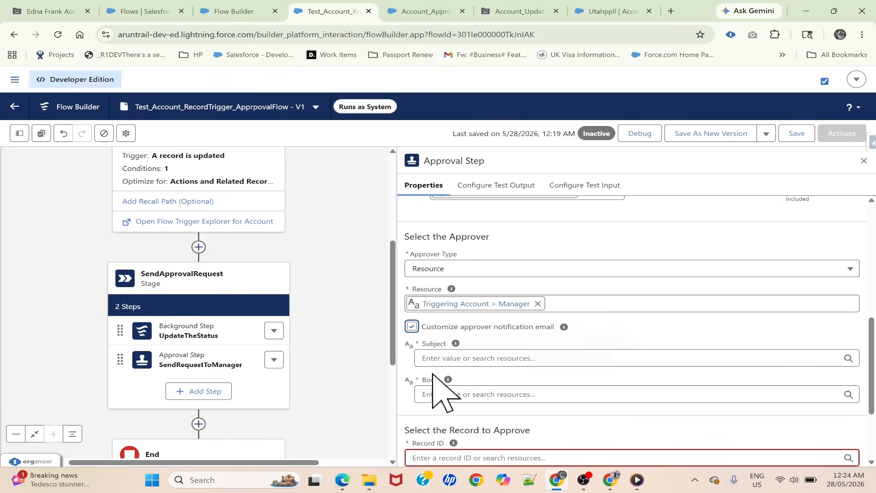
left_click(412, 326)
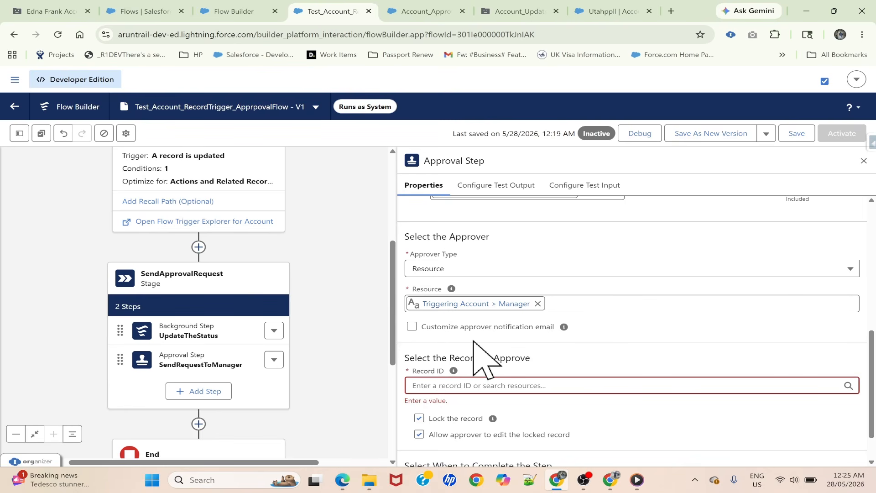
Set the Record ID of the record to approve to Triggering Account > Account ID
scroll(474, 342, "down", 1)
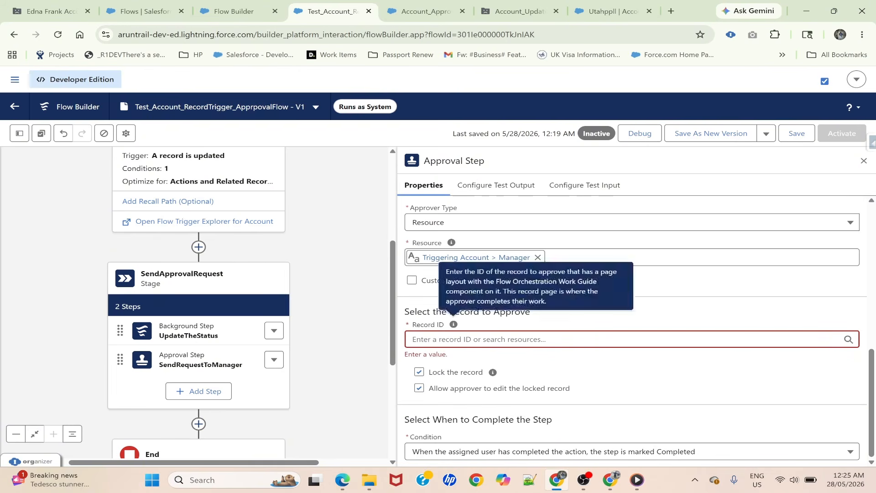
left_click(452, 339)
scroll(481, 320, "up", 3)
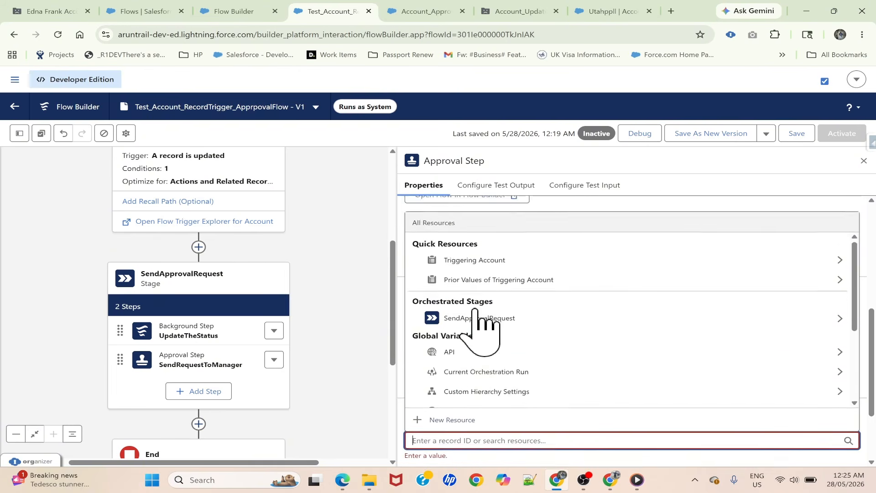
left_click(485, 263)
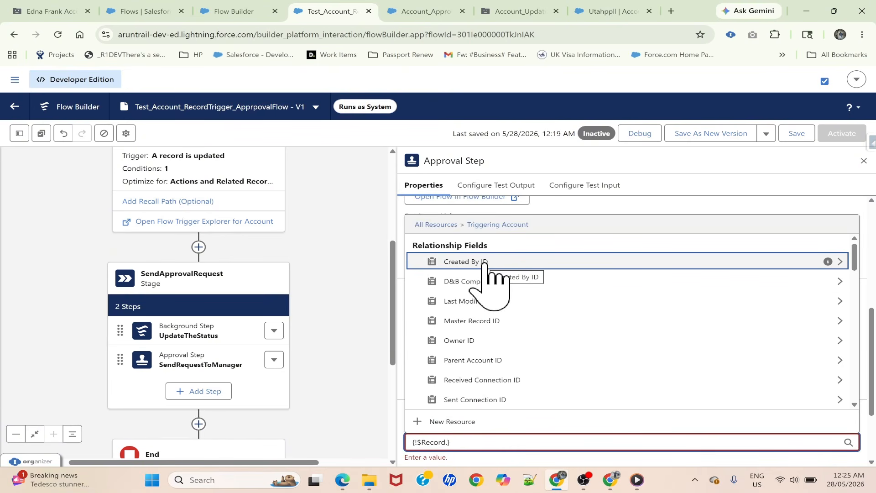
type("Acc")
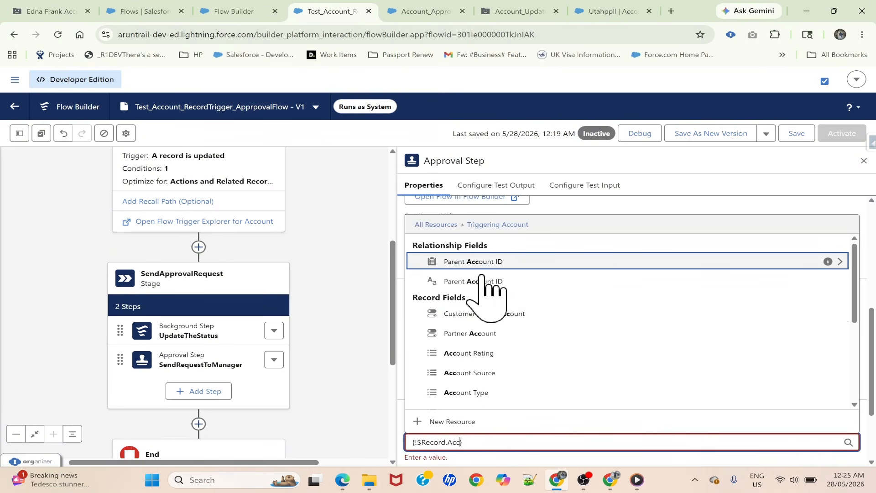
scroll(479, 361, "down", 3)
left_click(475, 385)
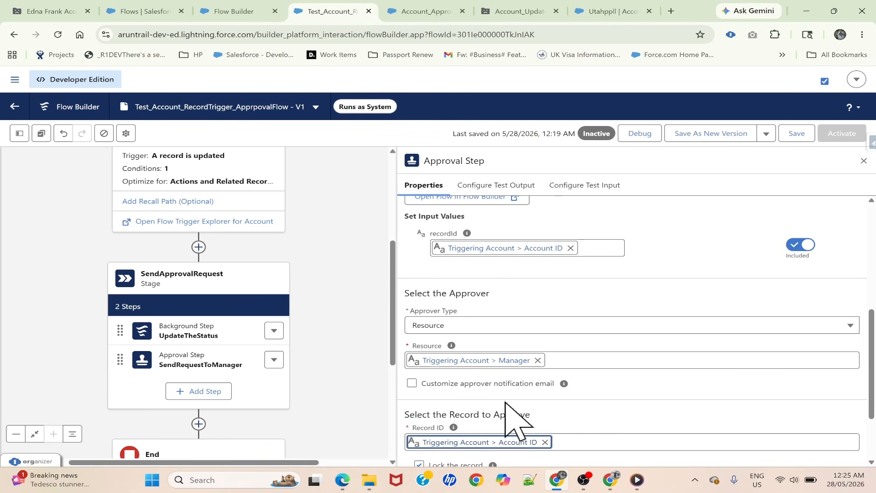
Review the SendRequestToManager approval step's settings, save the flow and close the step's properties
scroll(596, 422, "down", 1)
scroll(592, 415, "down", 1)
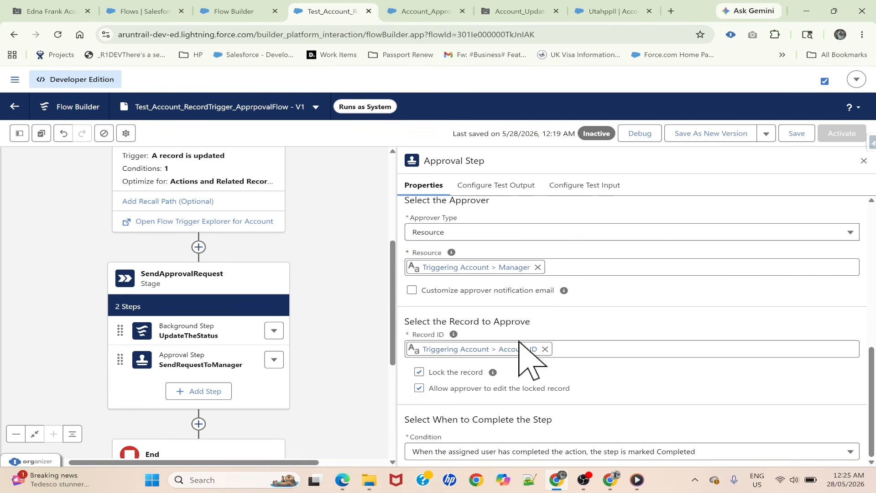
scroll(511, 384, "up", 3)
scroll(509, 379, "up", 5)
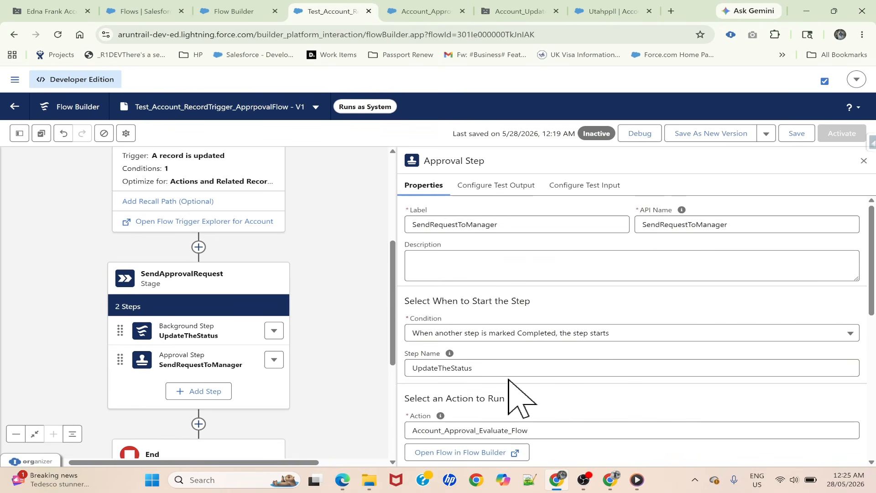
left_click(797, 135)
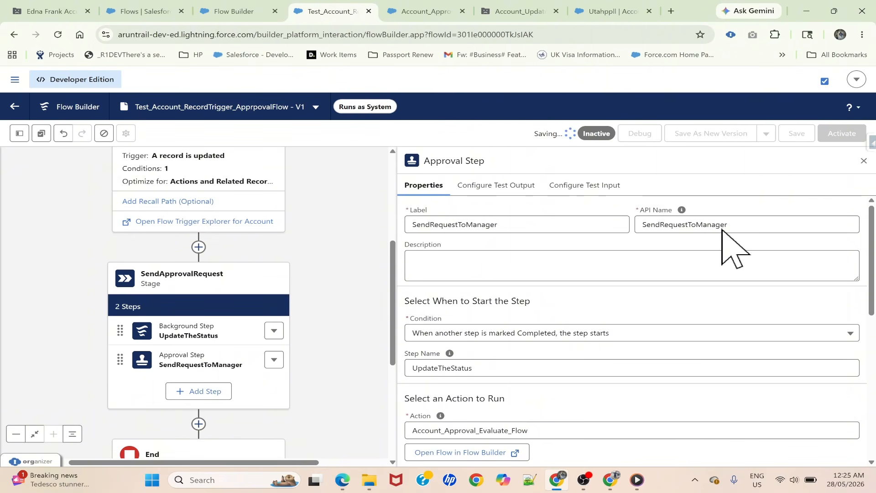
left_click(864, 160)
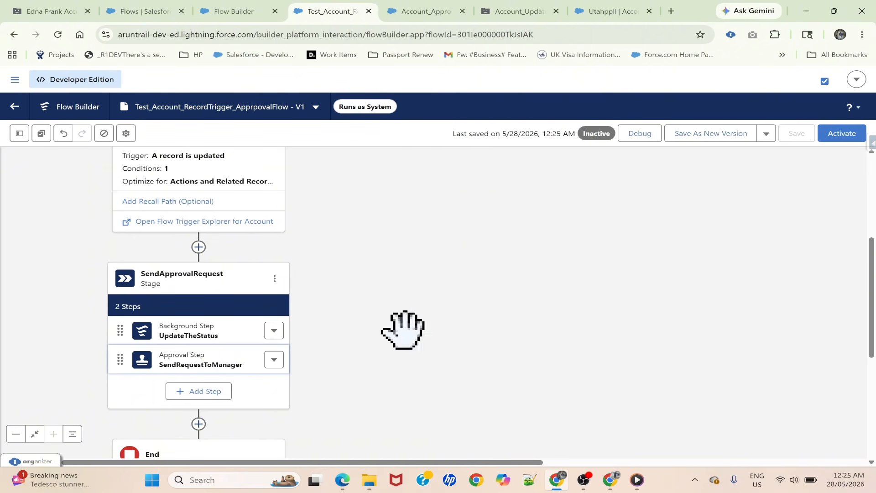
Add a Decision element after the SendApprovalRequest stage and label it CheckApproverAction
left_click_drag(401, 329, 518, 268)
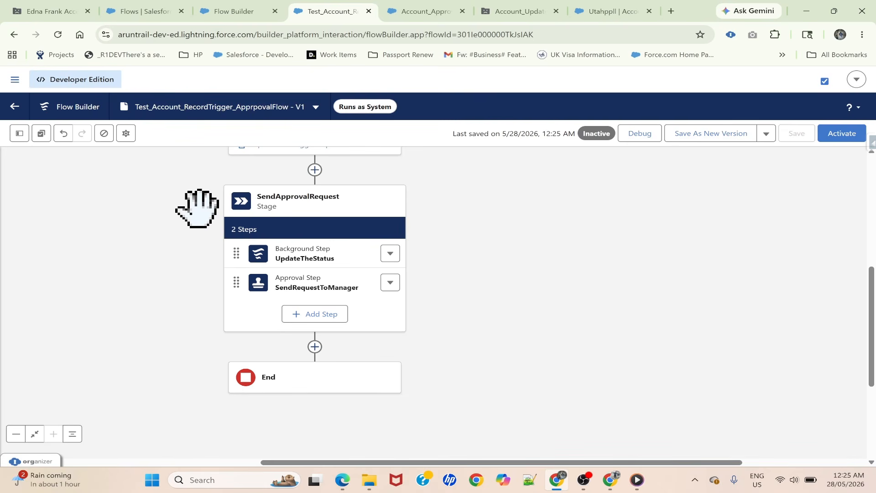
left_click(315, 347)
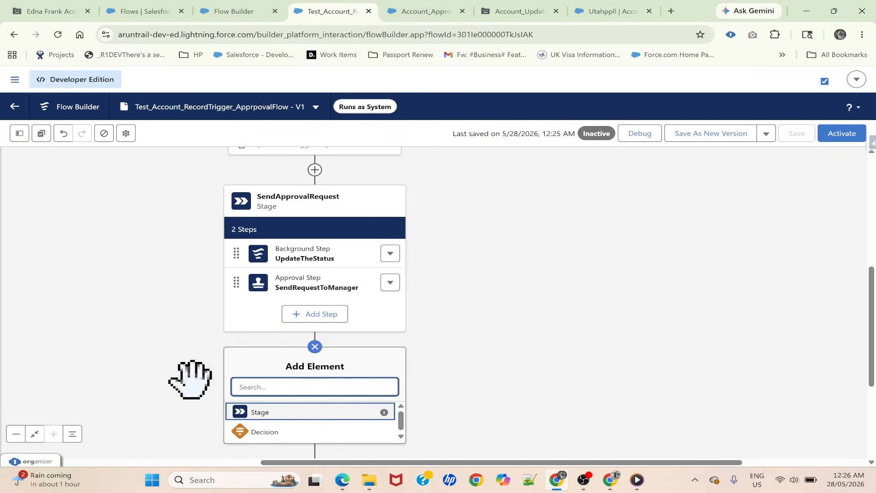
left_click_drag(188, 378, 212, 299)
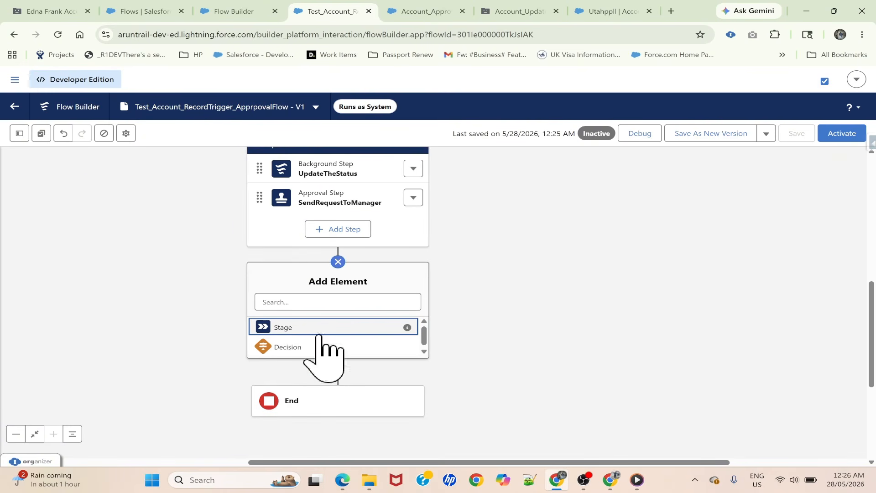
left_click(291, 349)
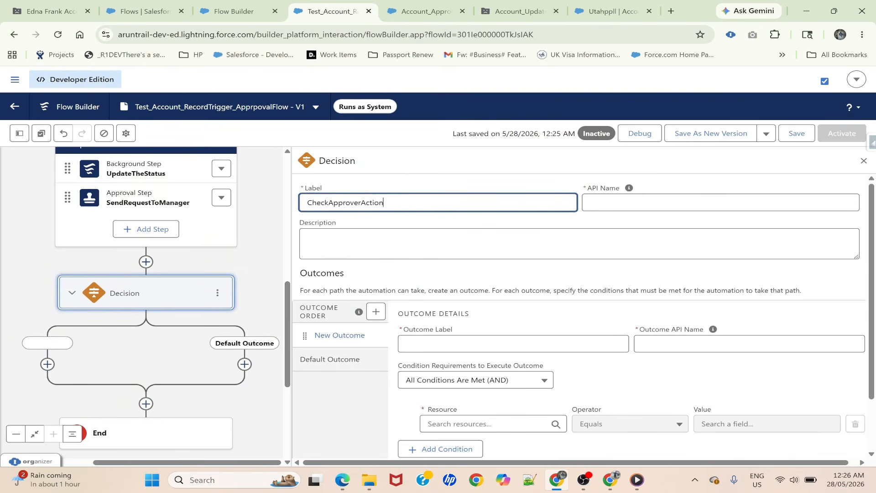
left_click(420, 220)
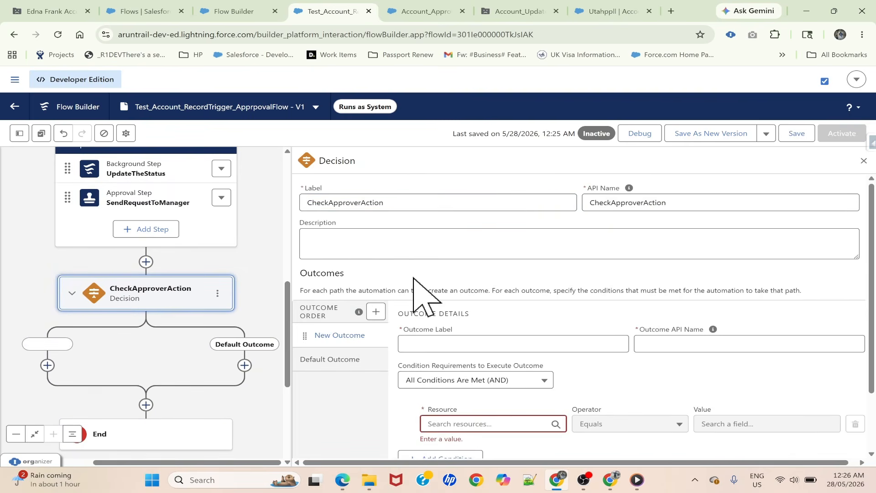
Label the new outcome of the CheckApproverAction decision isApproved, using the same API name
scroll(413, 279, "down", 1)
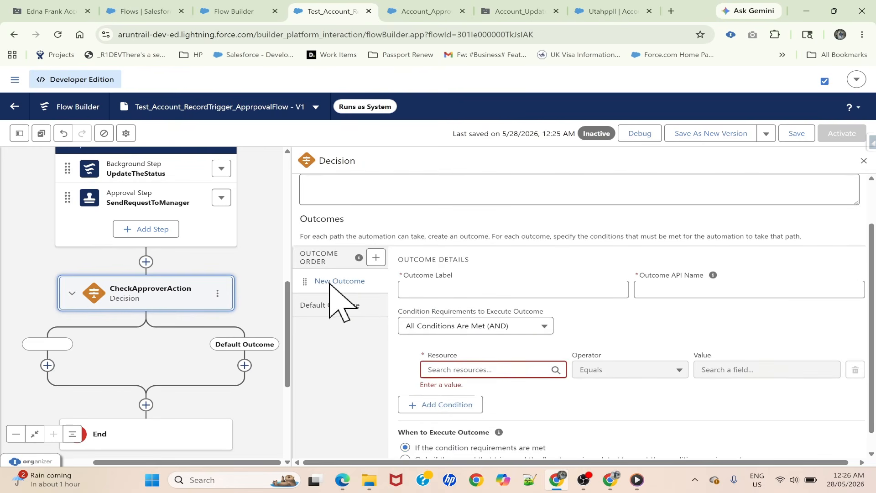
left_click(417, 289)
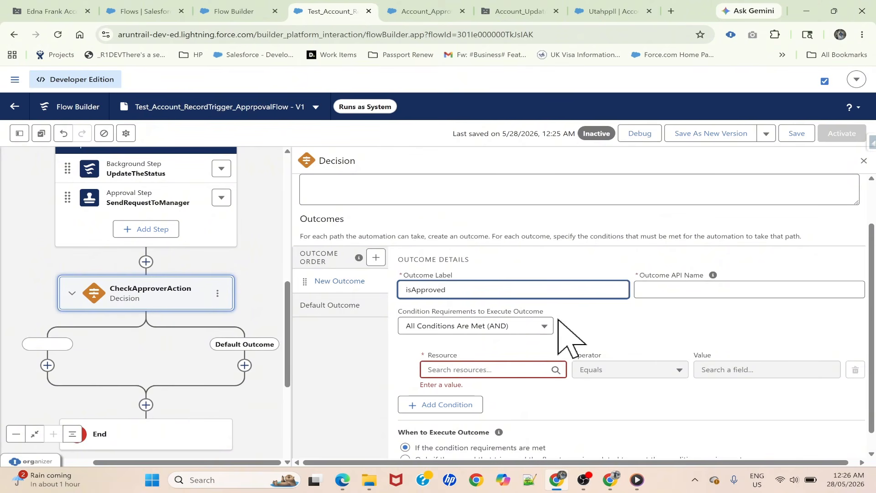
left_click(612, 319)
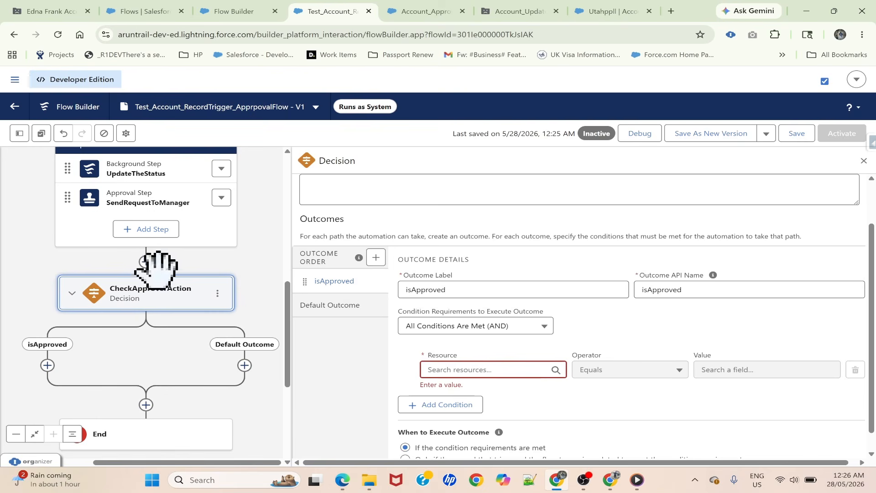
Switch to Account_Approval_Evaluate_Flow and examine the decision choices and comments field on its Evaluate Approval Request screen
left_click(426, 13)
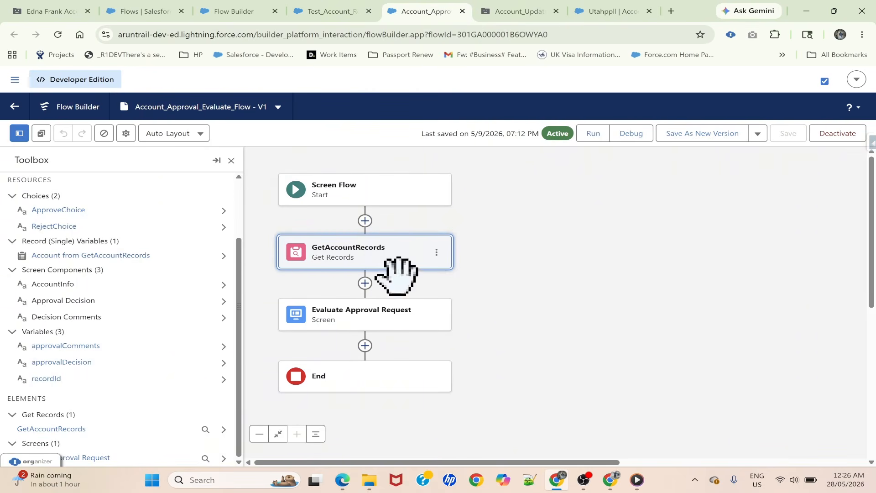
left_click_drag(486, 286, 520, 276)
double_click(392, 315)
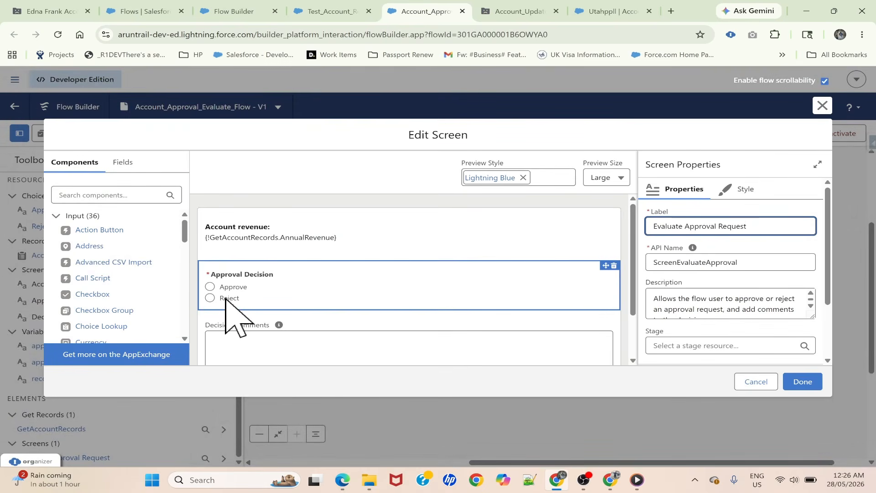
scroll(228, 315, "down", 2)
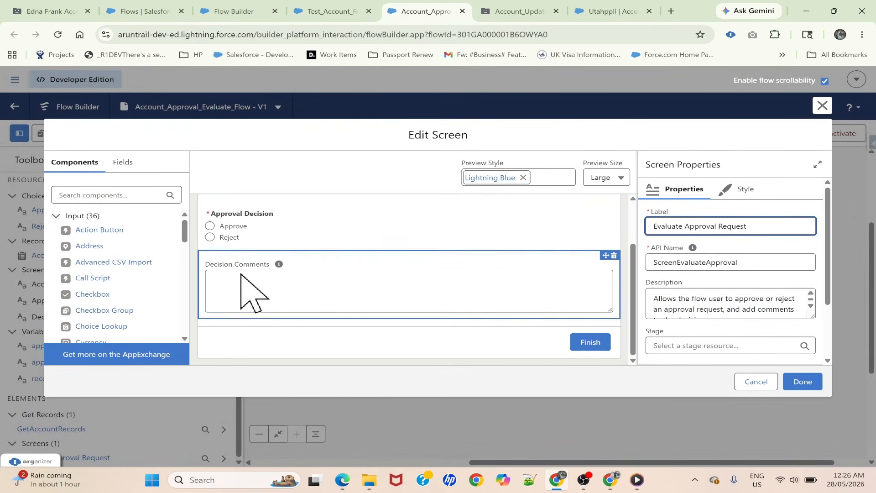
left_click(230, 235)
left_click(822, 105)
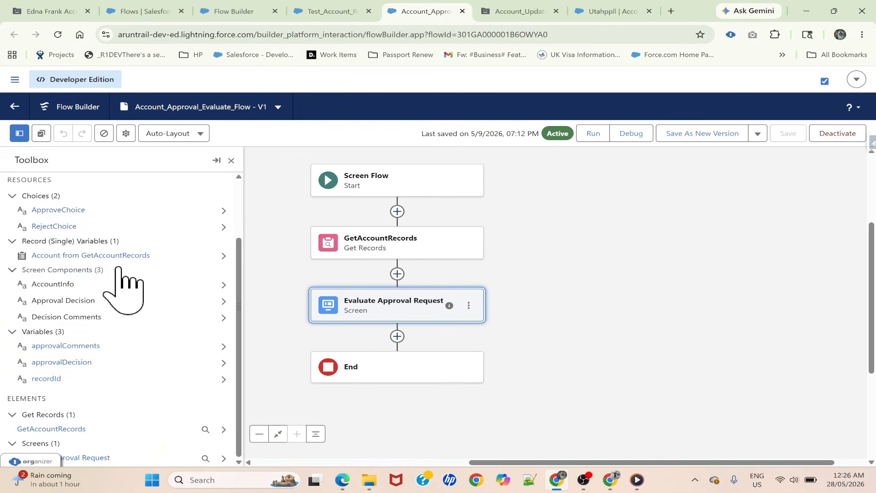
Examine the approvalDecision variable and the ApproveChoice and RejectChoice definitions in the evaluation flow
left_click(68, 362)
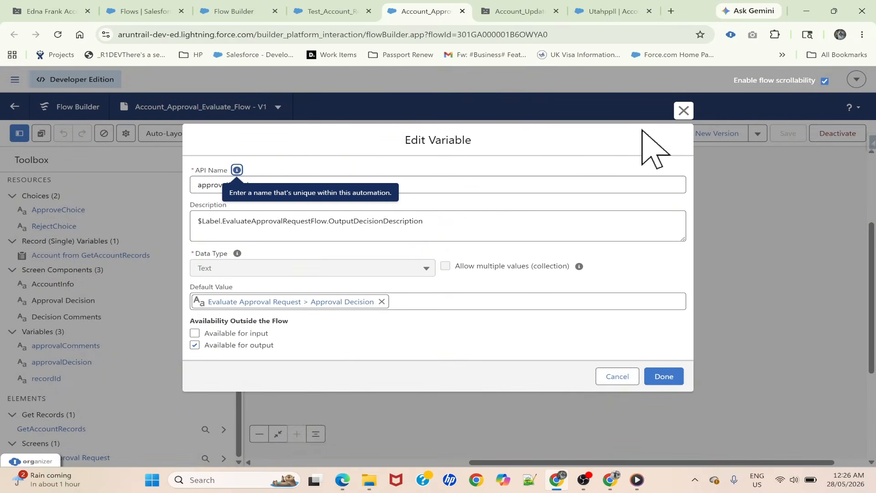
left_click(683, 112)
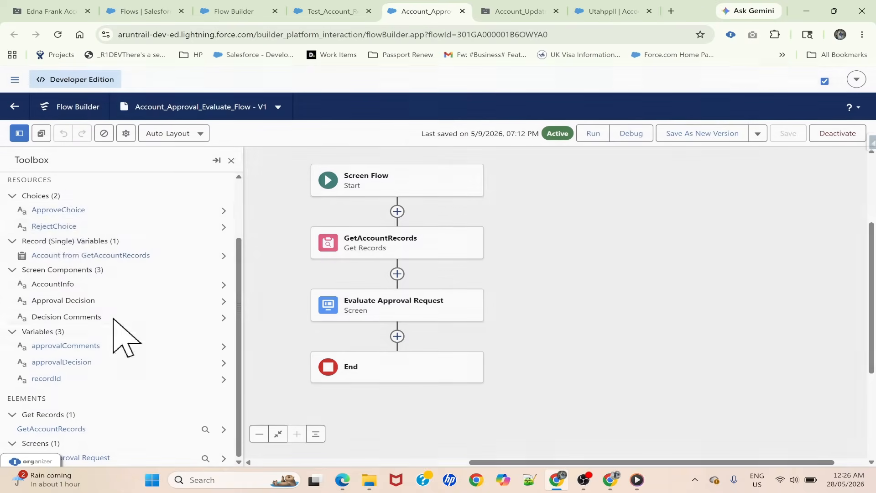
left_click(59, 210)
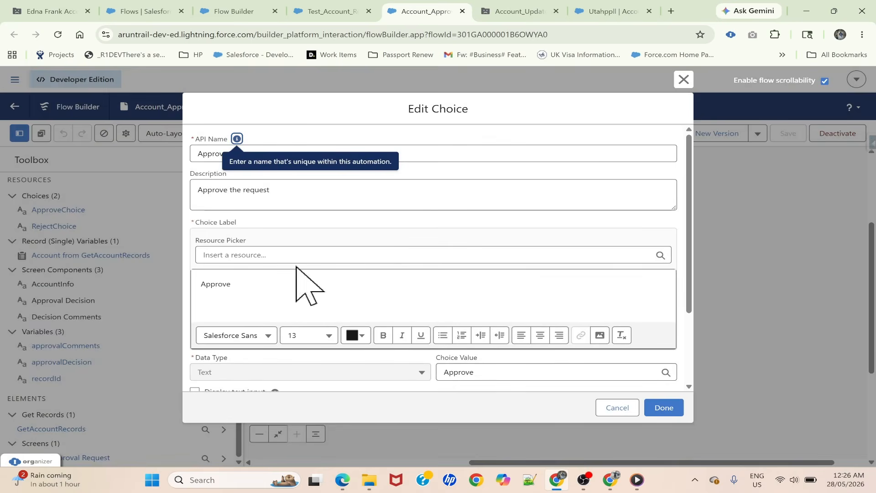
left_click(684, 79)
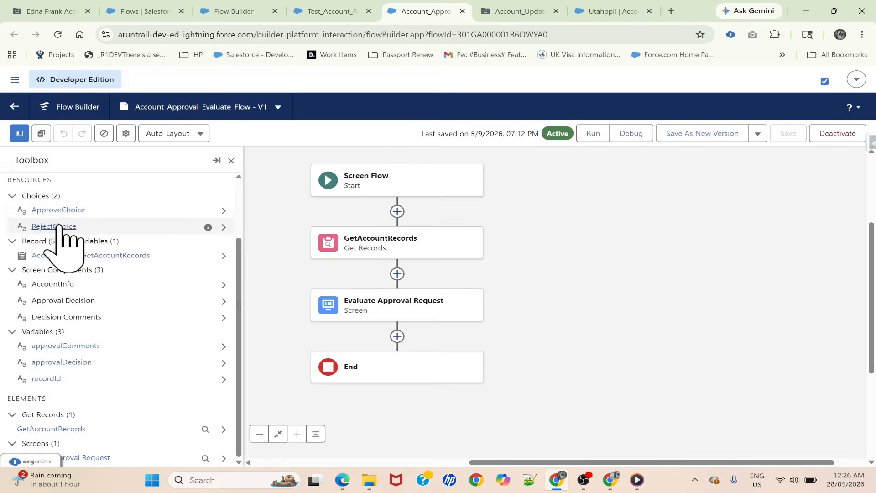
left_click(59, 227)
left_click(684, 81)
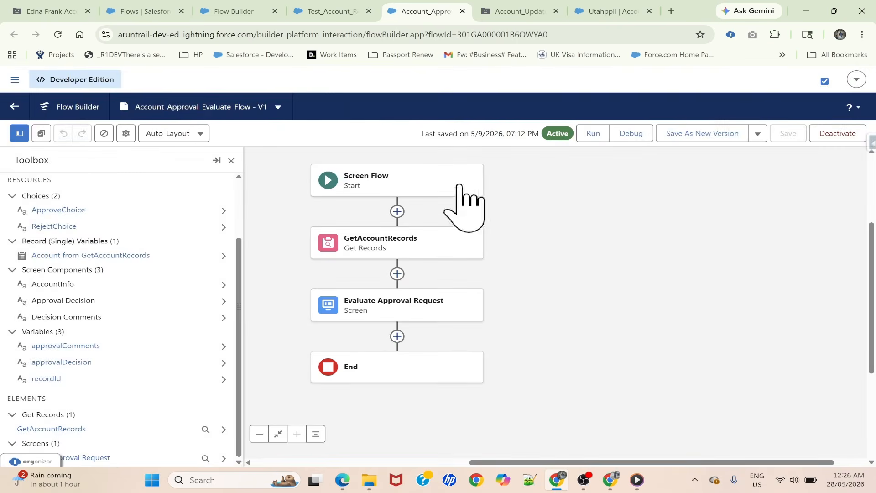
Back in Test_Account_RecordTrigger_ApprpovalFlow, set the isApproved condition's resource to SendApprovalRequest > SendRequestToManager > Outputs > approvalDecision
left_click(340, 11)
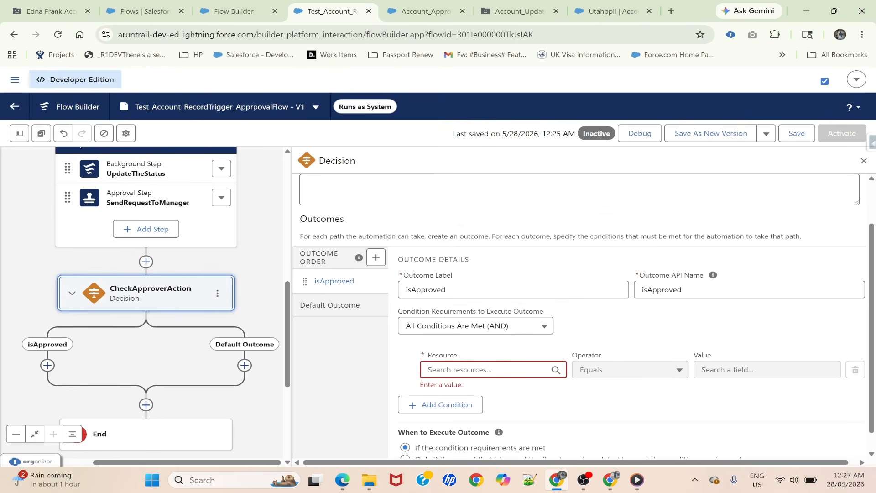
left_click(488, 371)
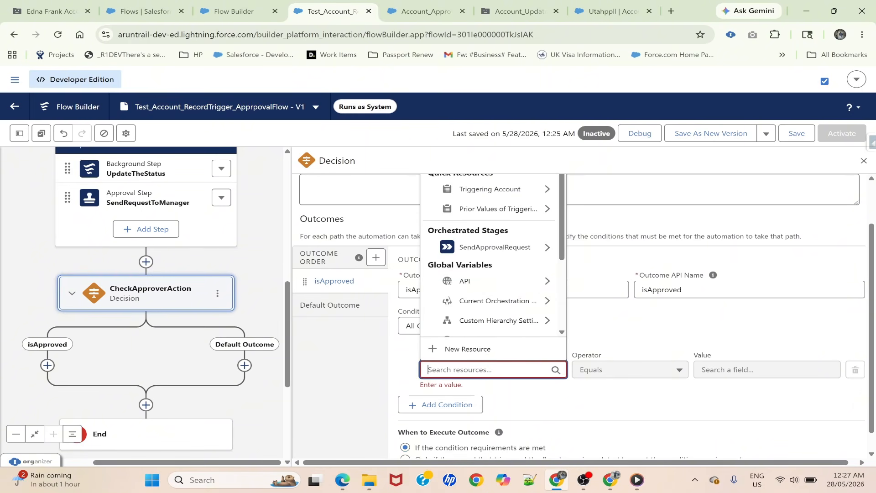
left_click_drag(27, 238, 29, 263)
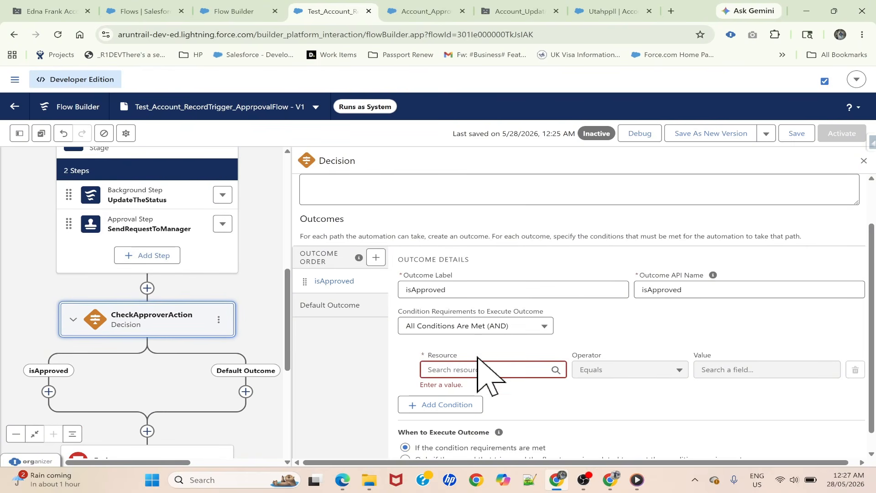
left_click(485, 369)
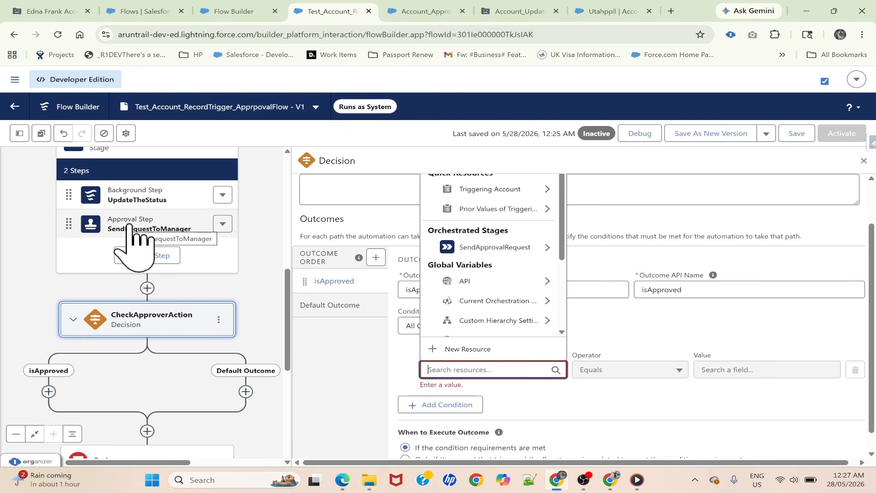
left_click_drag(21, 240, 29, 279)
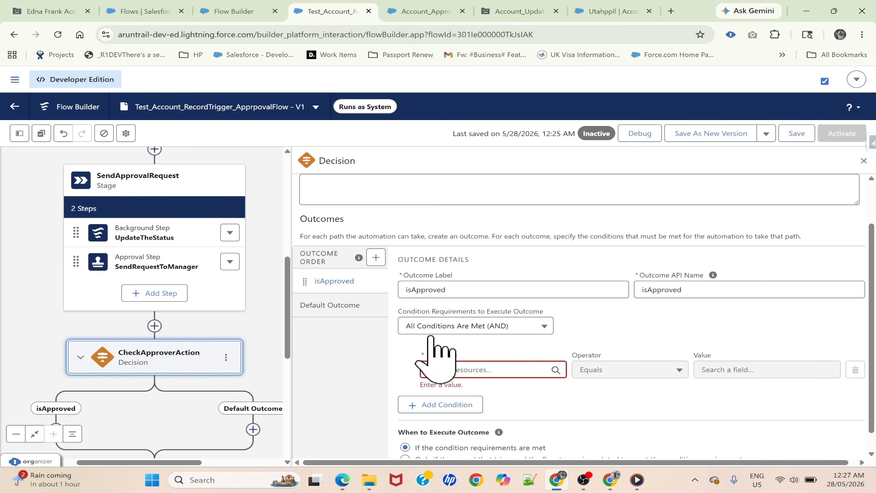
left_click(452, 369)
left_click(492, 248)
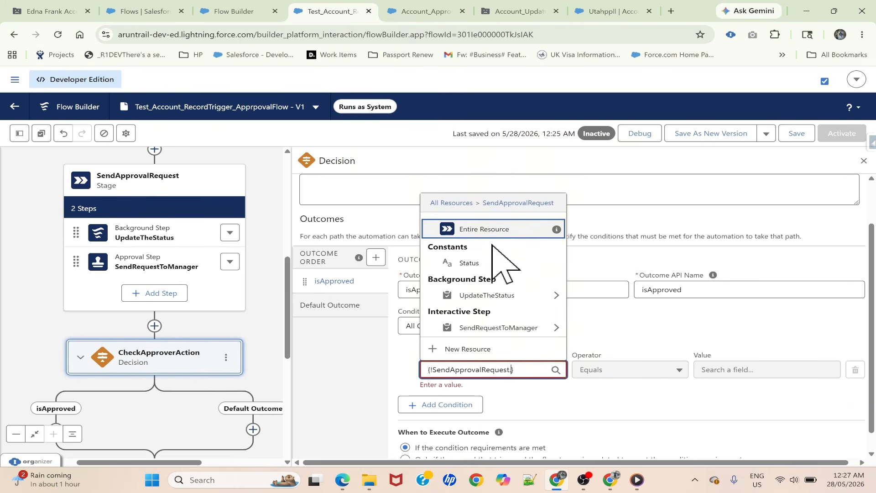
scroll(518, 283, "down", 1)
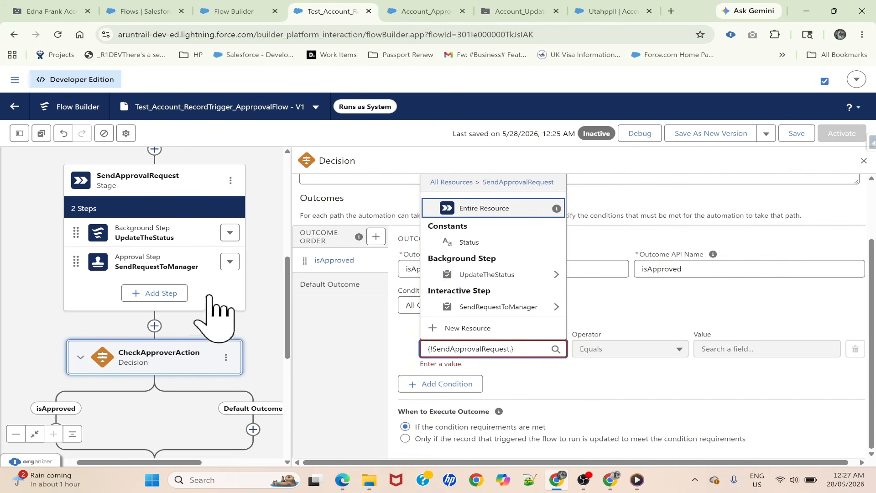
left_click(501, 307)
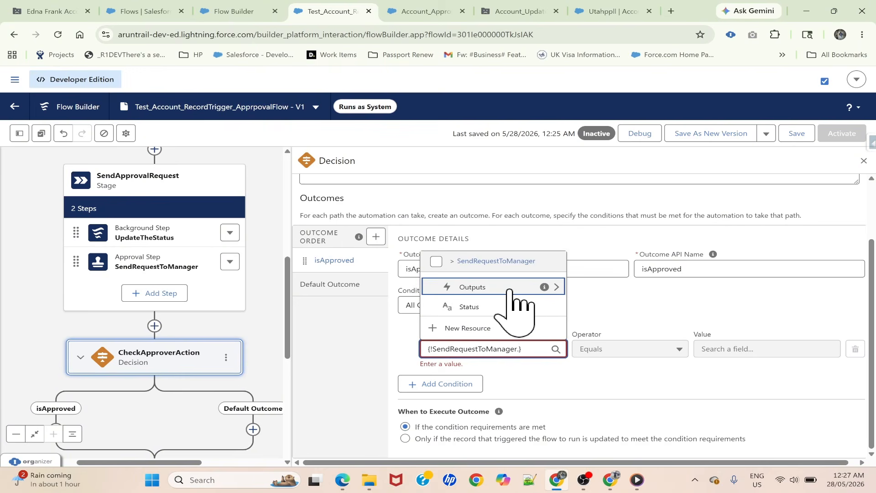
left_click(509, 287)
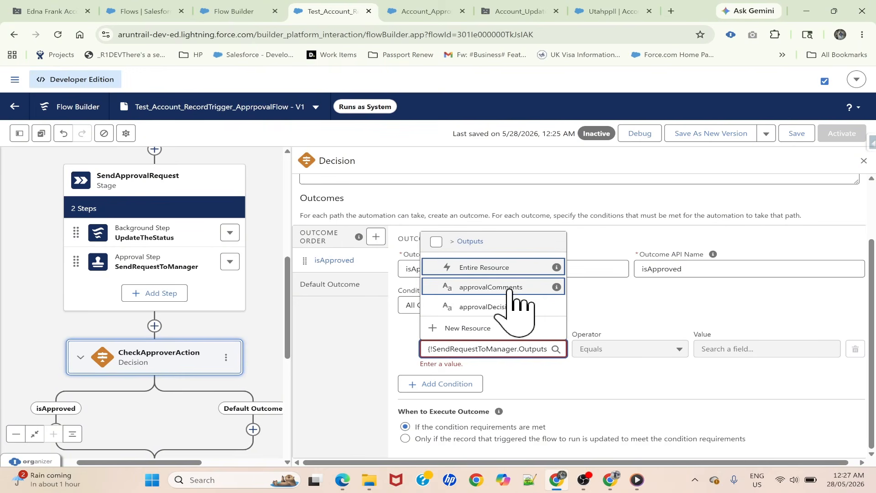
left_click(489, 308)
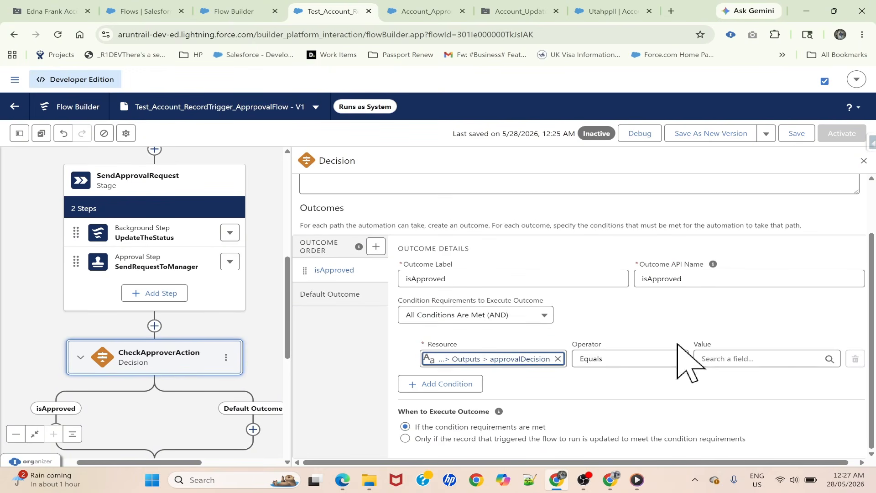
Set the isApproved condition's comparison value to Approve, correcting its spelling
left_click(722, 359)
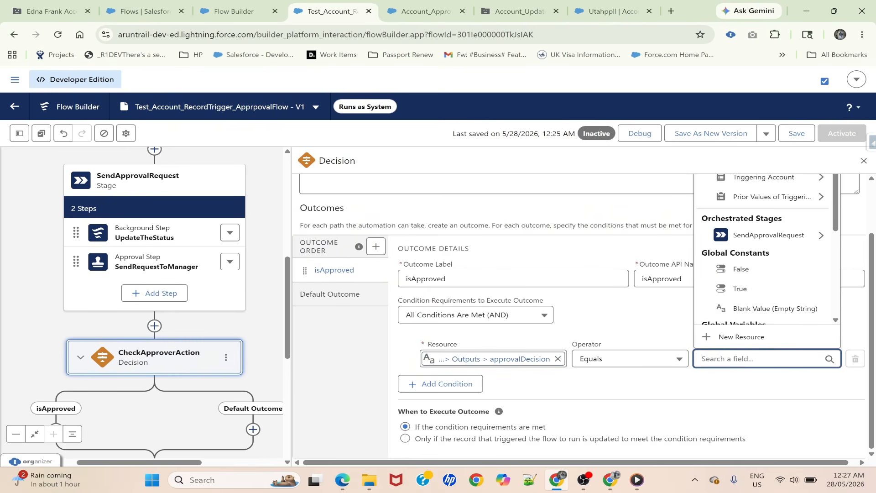
type("Apprpove")
left_click(719, 398)
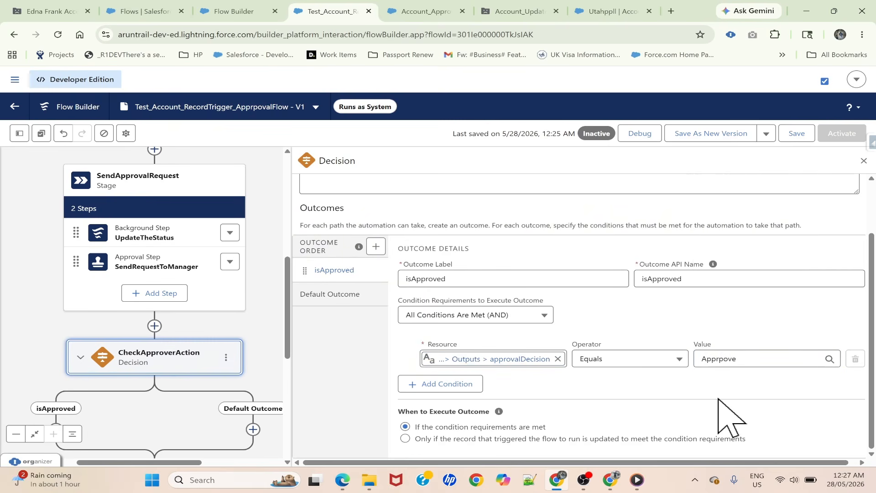
left_click(744, 366)
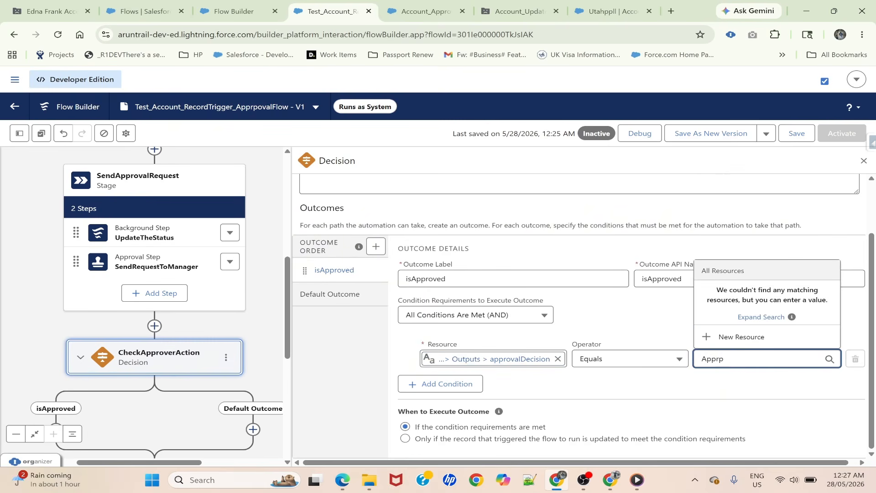
key("BackSpace")
key("BackSpace")
type("rove")
left_click(720, 385)
Check the ApproveChoice value in Account_Approval_Evaluate_Flow and return to the decision in the record-triggered approval flow
left_click(402, 13)
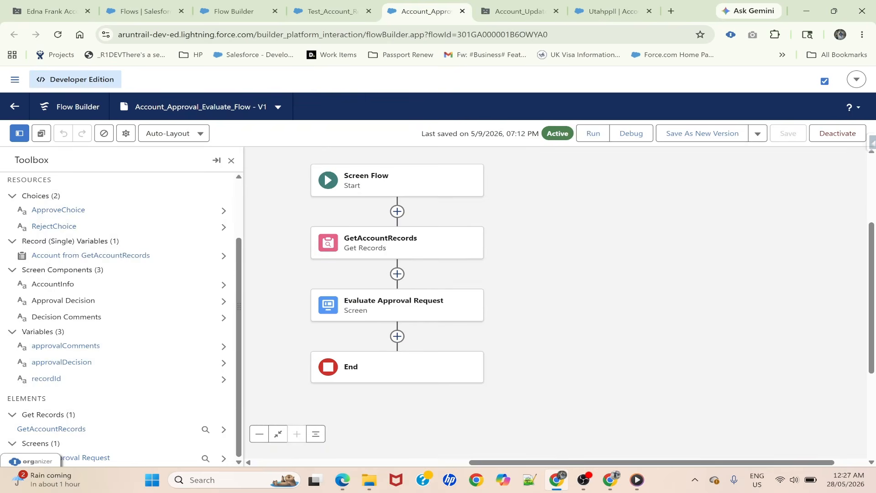
left_click(70, 211)
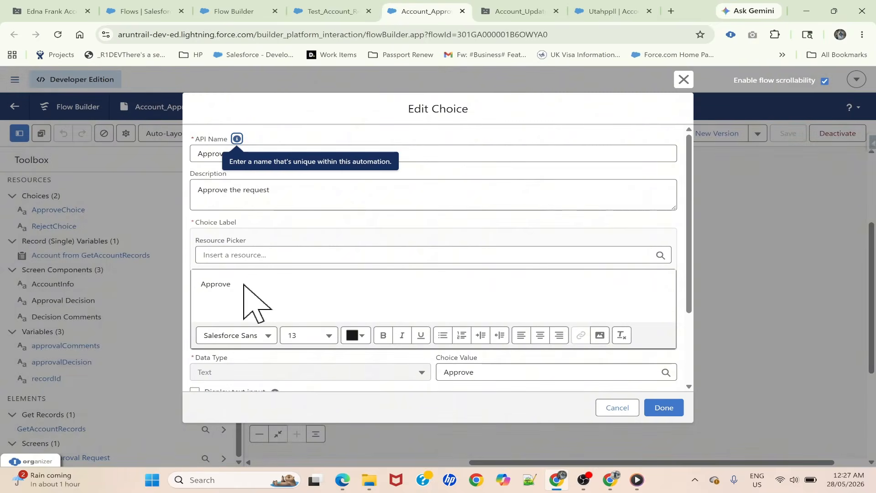
left_click(246, 11)
left_click(346, 12)
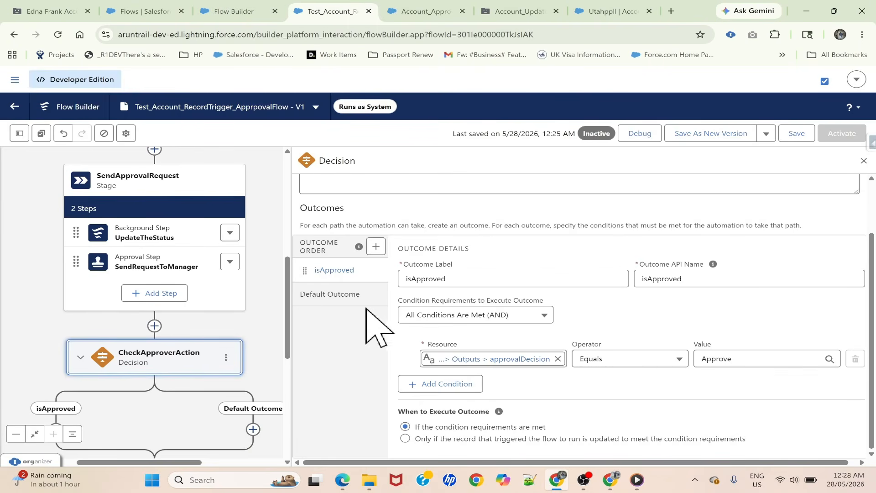
Add a second outcome to the CheckApproverAction decision and label it isRejected
left_click(375, 247)
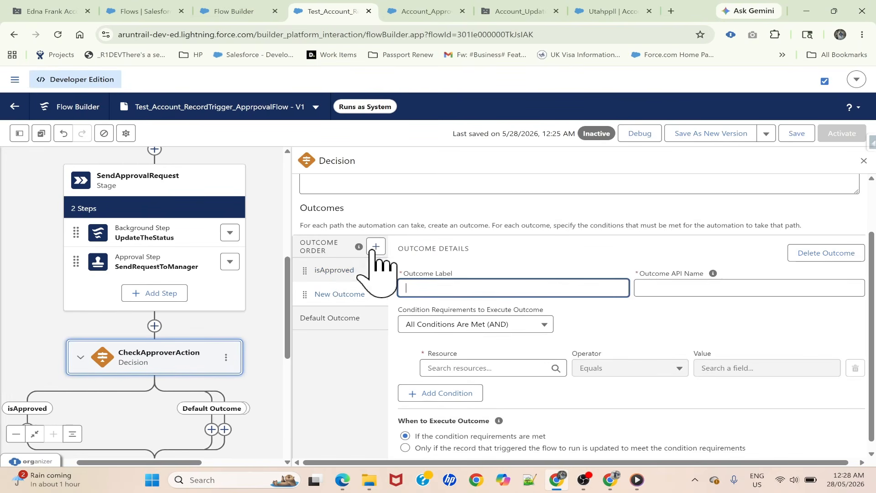
left_click(335, 296)
left_click(456, 288)
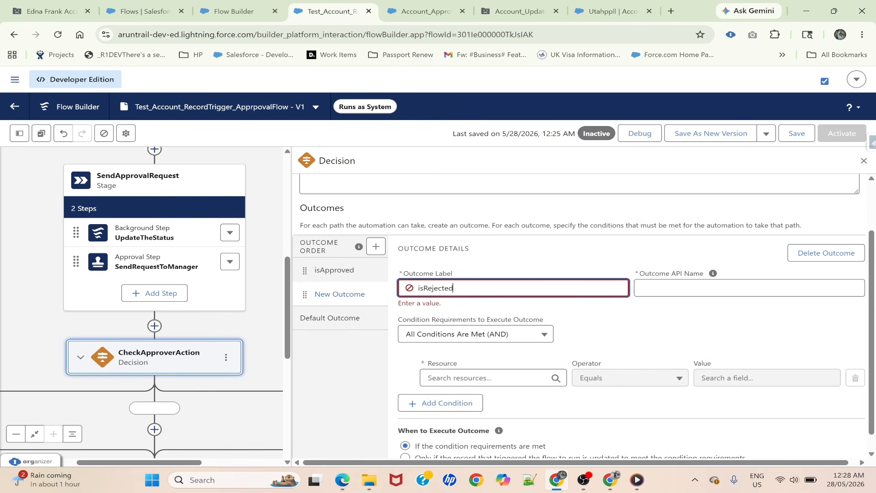
left_click(678, 327)
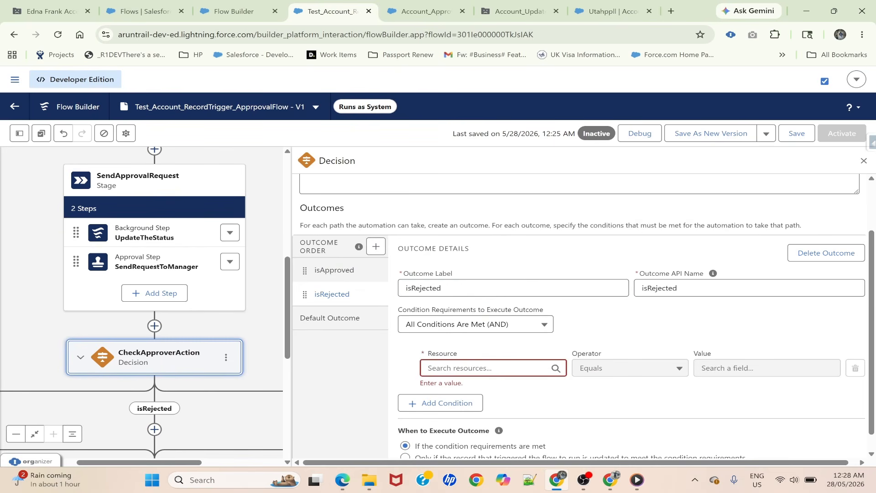
Set the isRejected condition to SendApprovalRequest > SendRequestToManager > Outputs > approvalDecision Equals Reject
left_click(484, 368)
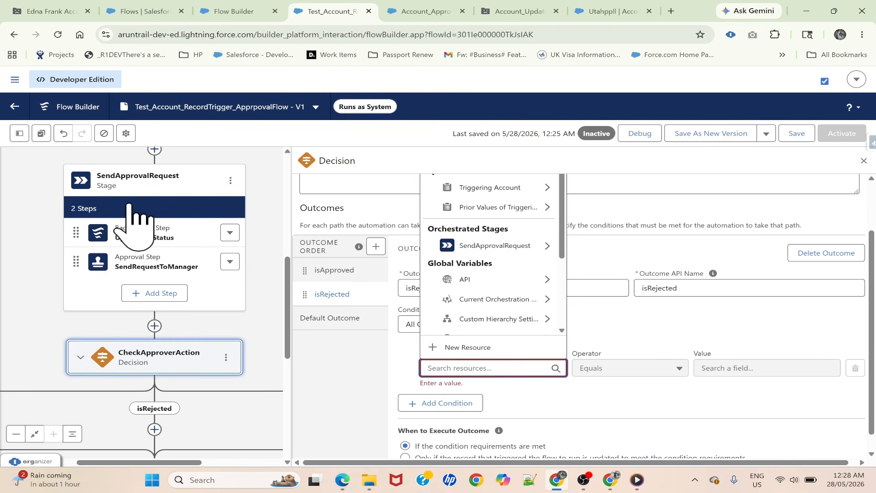
left_click(488, 246)
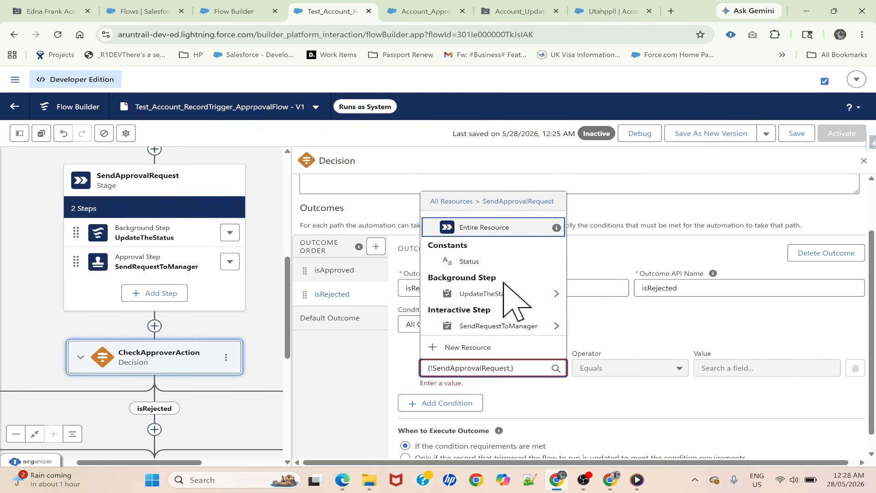
left_click(495, 326)
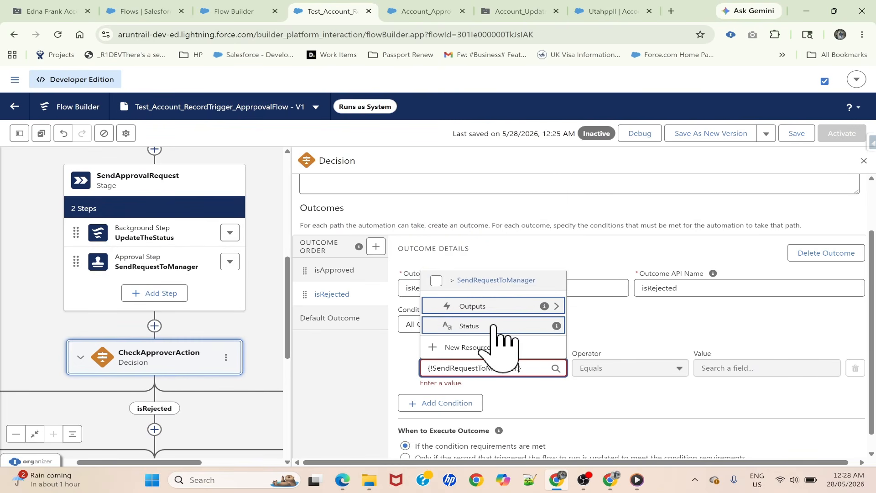
left_click(545, 303)
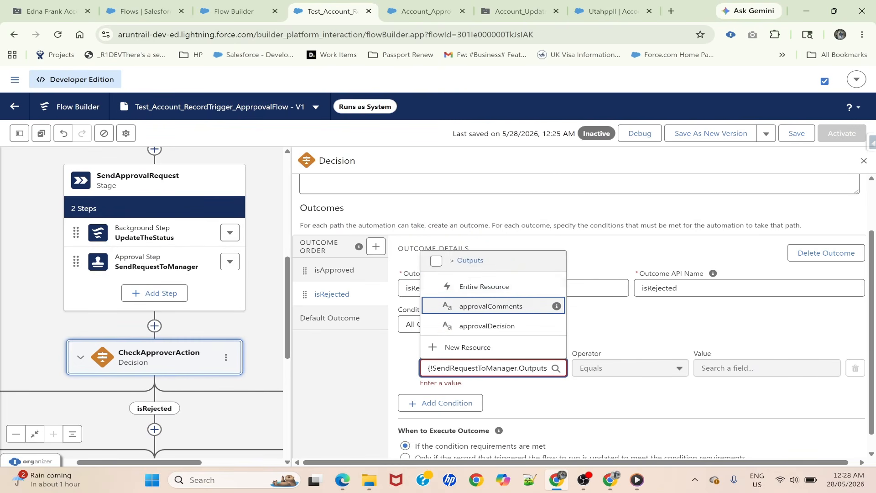
left_click(503, 326)
left_click(753, 369)
type("Reject")
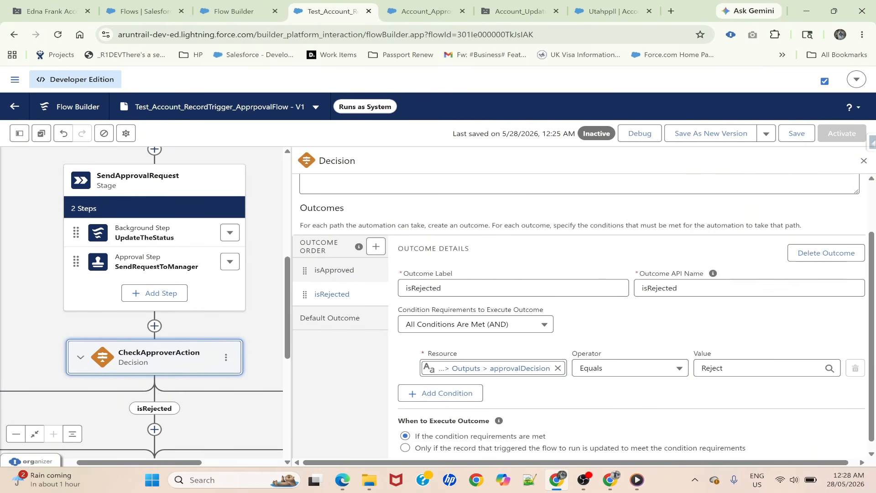
Check the RejectChoice value in Account_Approval_Evaluate_Flow and return to the decision in the record-triggered approval flow
left_click(419, 10)
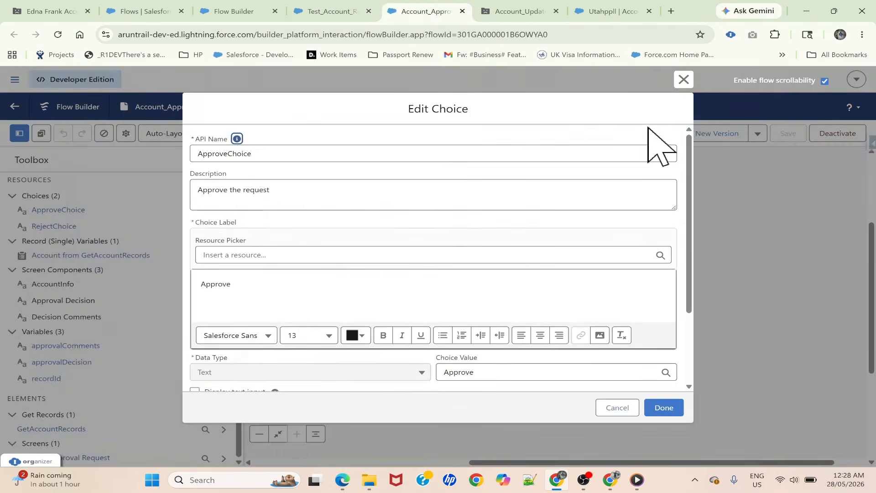
left_click(683, 79)
left_click(54, 227)
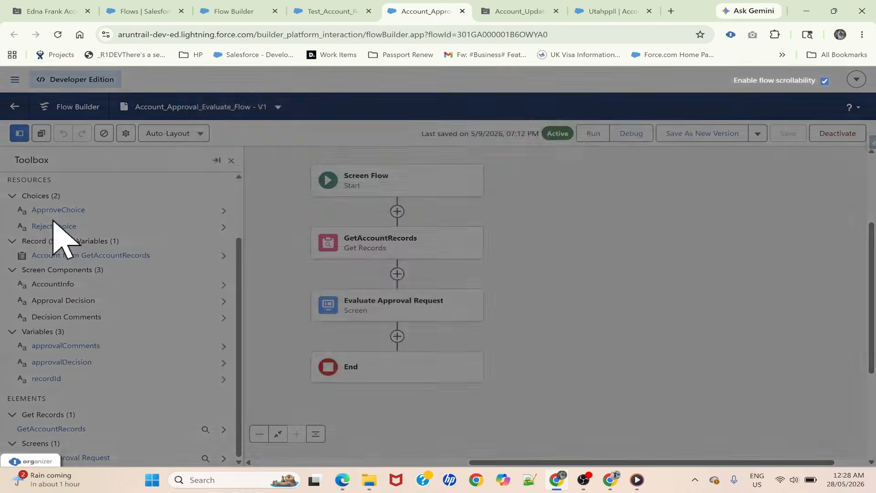
left_click(683, 80)
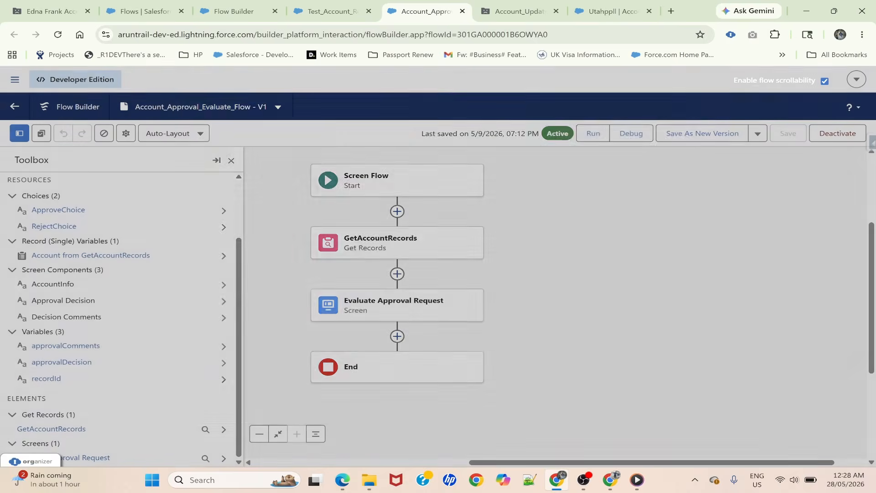
left_click(358, 11)
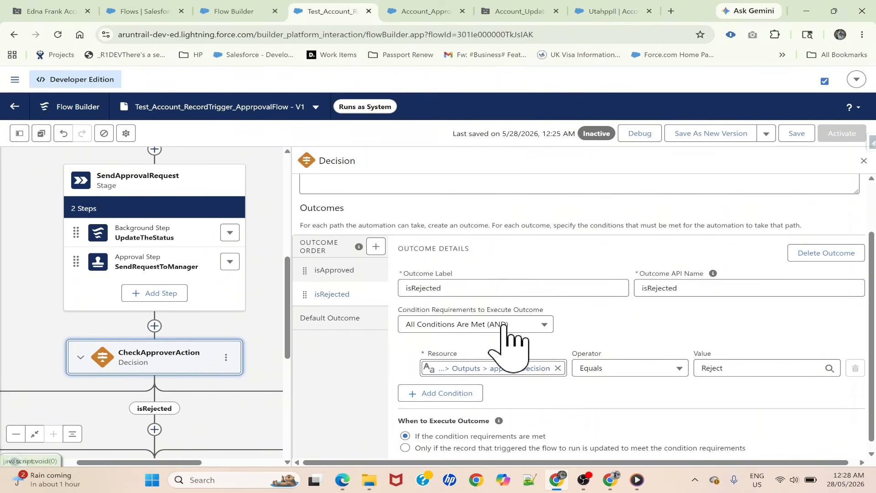
Close the decision settings and add a stage containing a background step on the isApproved path of CheckApproverAction
scroll(630, 351, "up", 2)
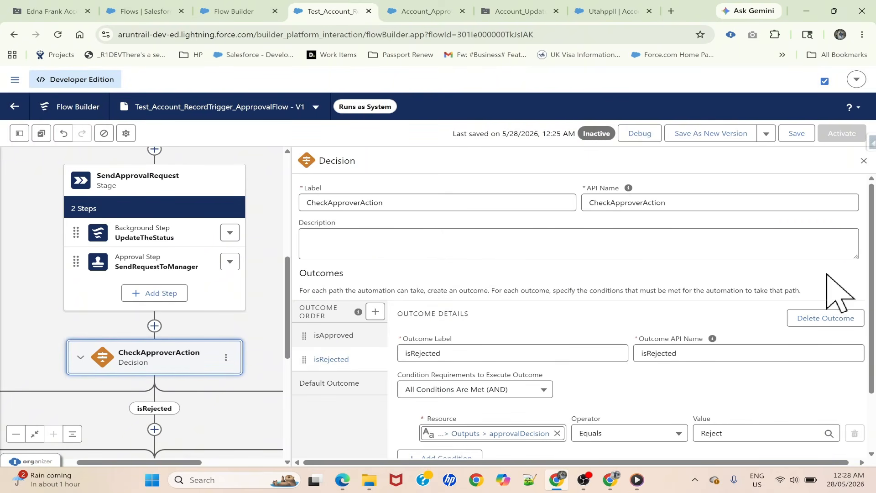
left_click(864, 161)
left_click_drag(434, 336, 634, 264)
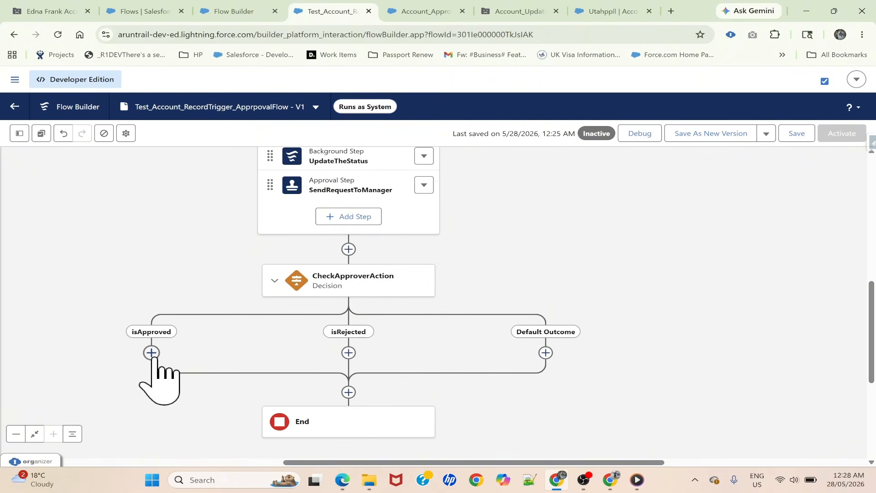
left_click(151, 352)
left_click_drag(108, 296, 180, 223)
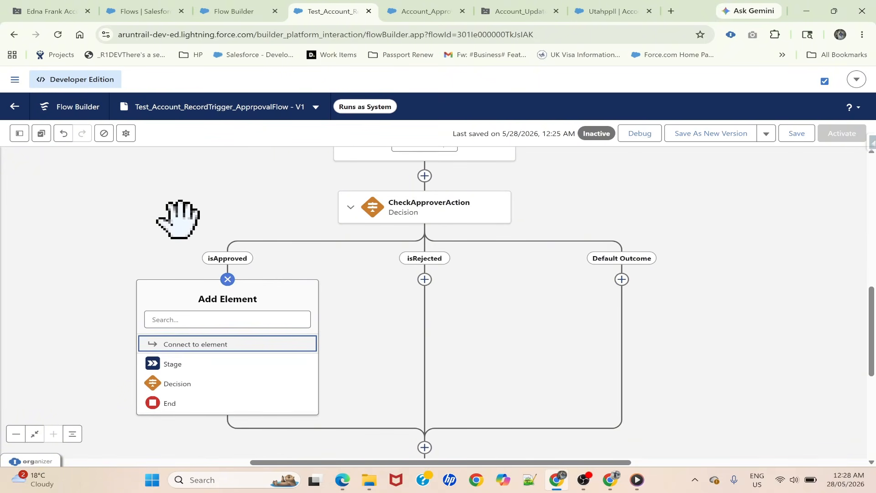
left_click(173, 364)
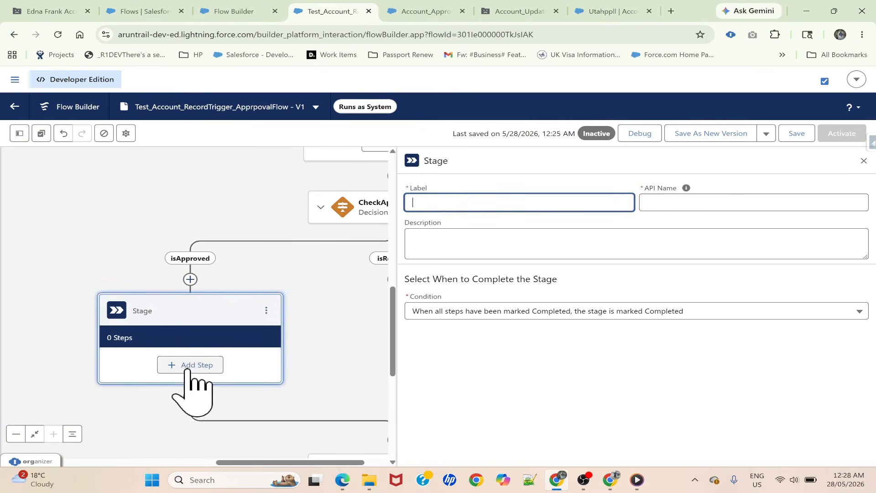
left_click(188, 370)
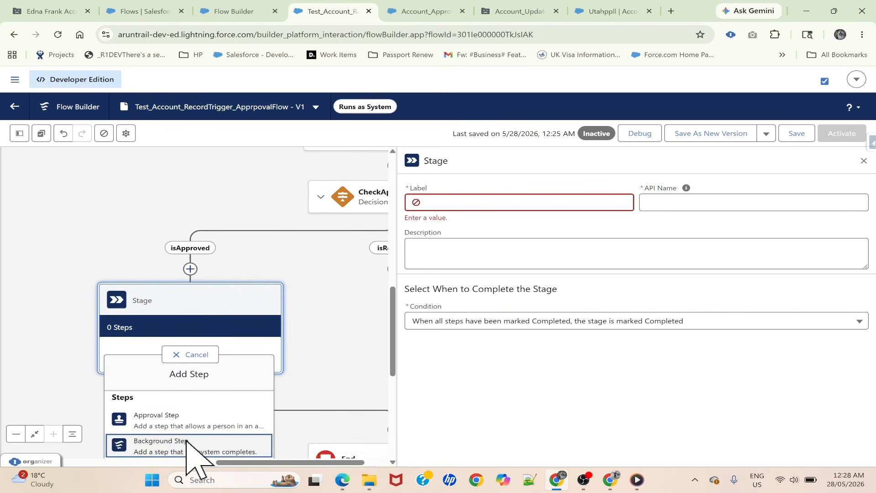
left_click(186, 441)
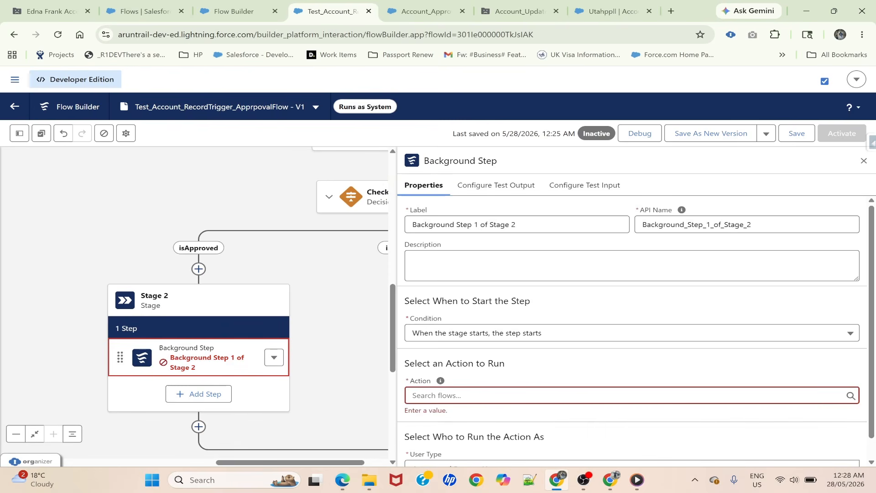
Set the label and API name of the isApproved path's background step to UpdateStatusToApprove
triple_click(406, 224)
type("UpdateStatusToApprove")
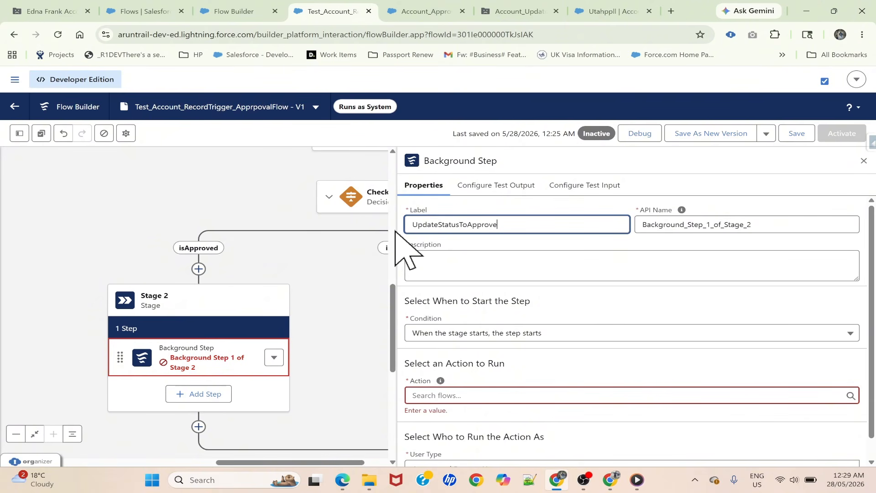
key("Tab")
key("Tab")
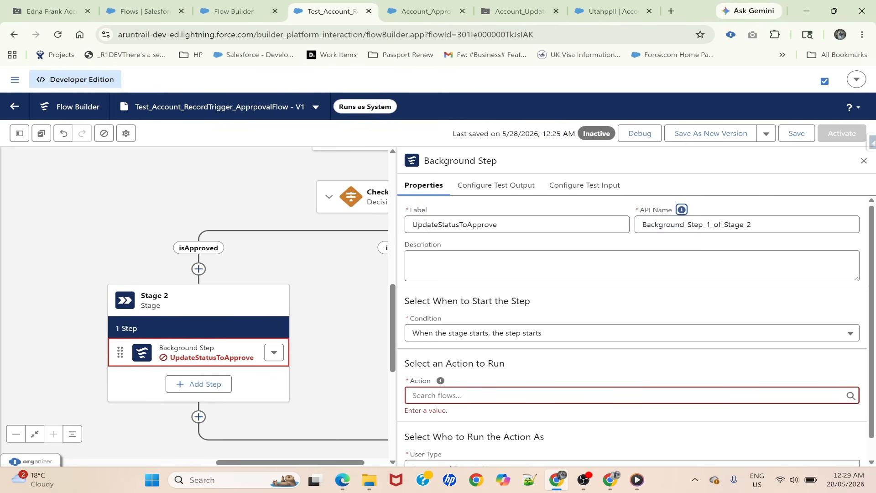
key("BackSpace")
key("shift+Tab")
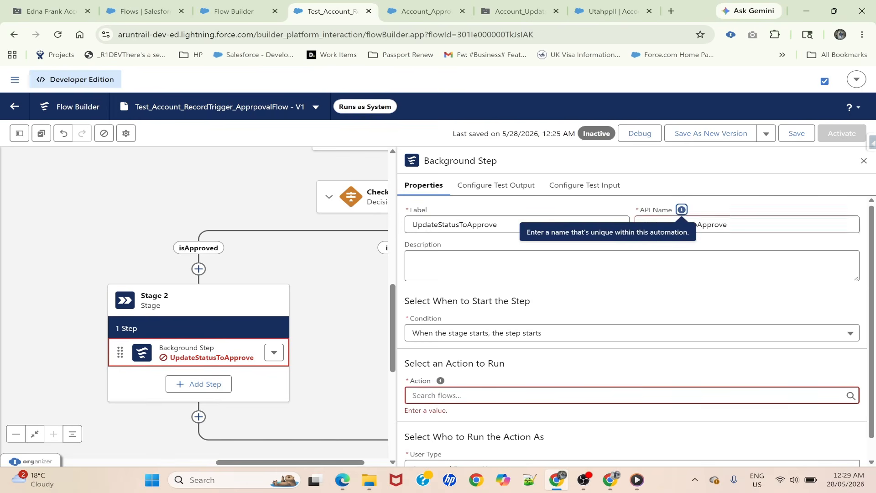
left_click(516, 284)
Choose Account_UpdateStatus as the action that the UpdateStatusToApprove background step runs
scroll(488, 290, "down", 1)
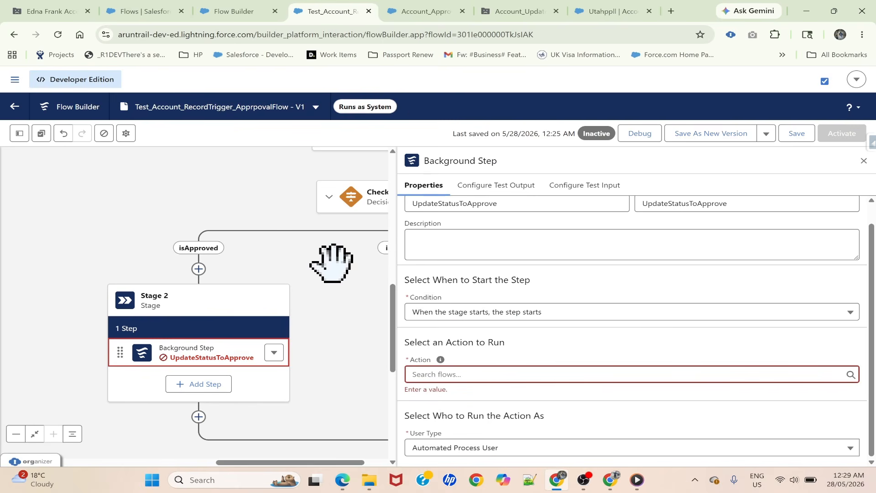
left_click_drag(260, 206, 133, 344)
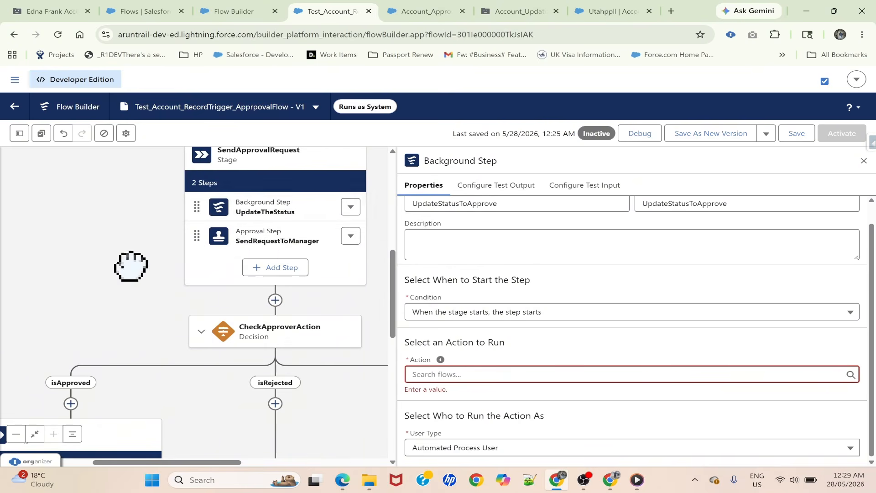
left_click_drag(131, 264, 203, 196)
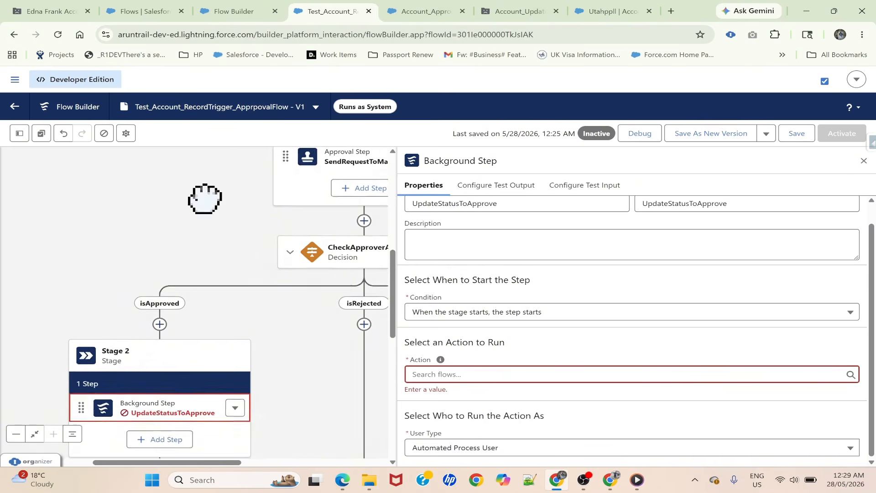
left_click(452, 373)
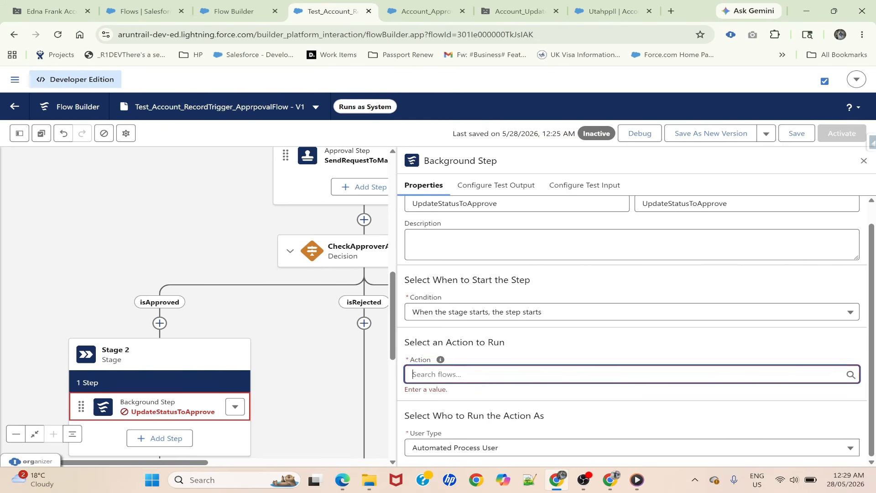
left_click(476, 225)
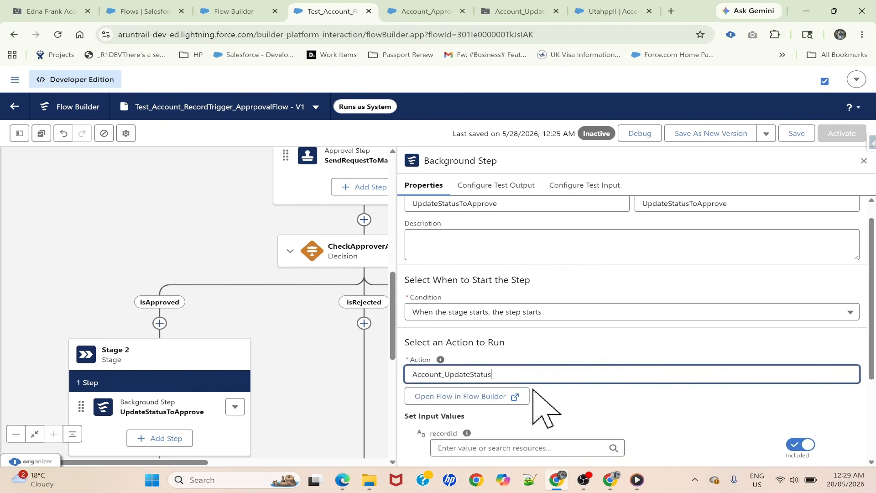
Set the action's recordId input to Triggering Account > Account ID and its Status input to Approved, then close the step's settings
scroll(574, 396, "down", 2)
left_click(492, 357)
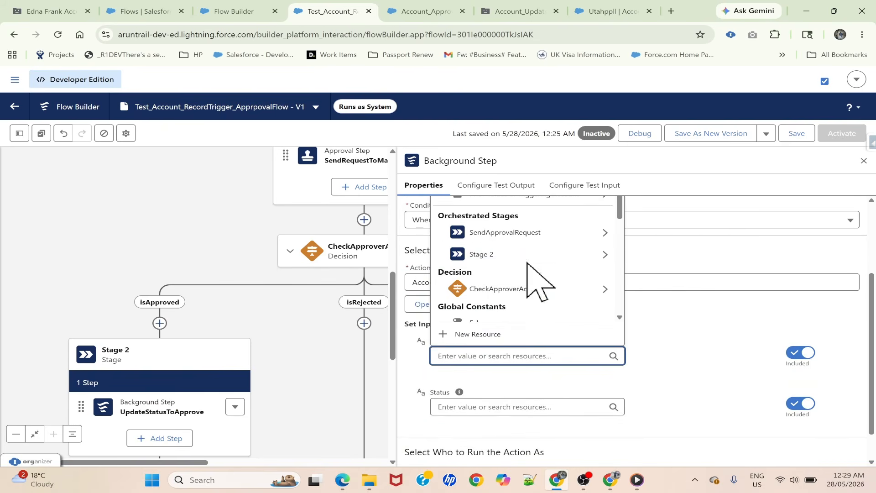
type("tri")
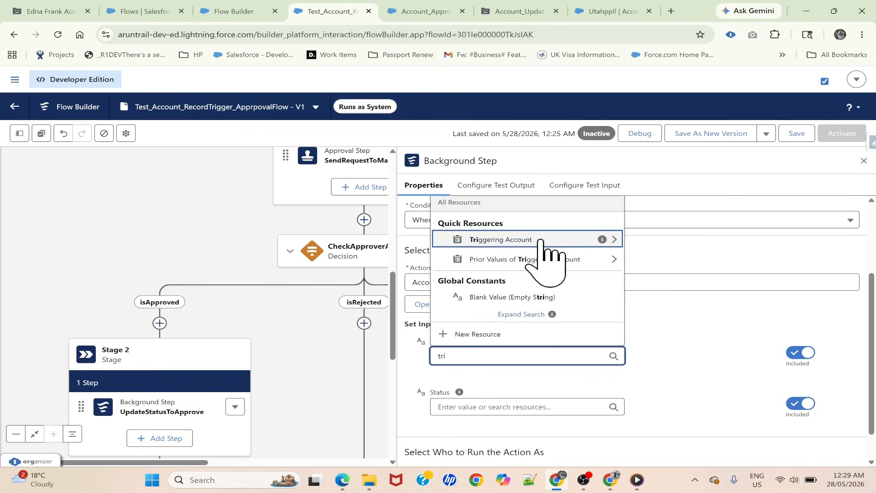
left_click(540, 241)
left_click(576, 292)
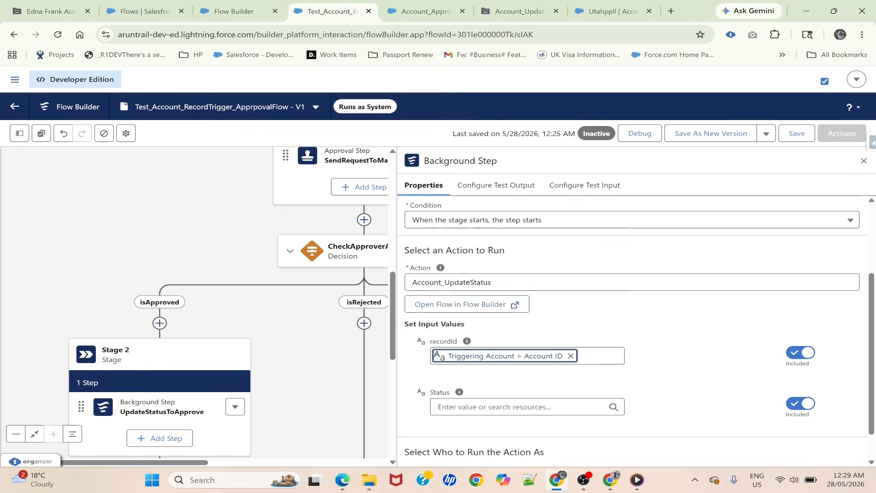
left_click(520, 407)
type("Appro")
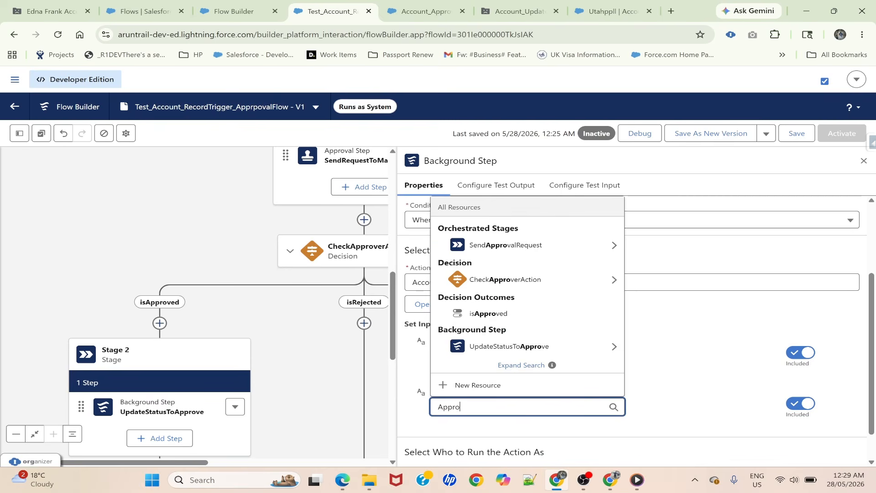
type("ved")
left_click(681, 360)
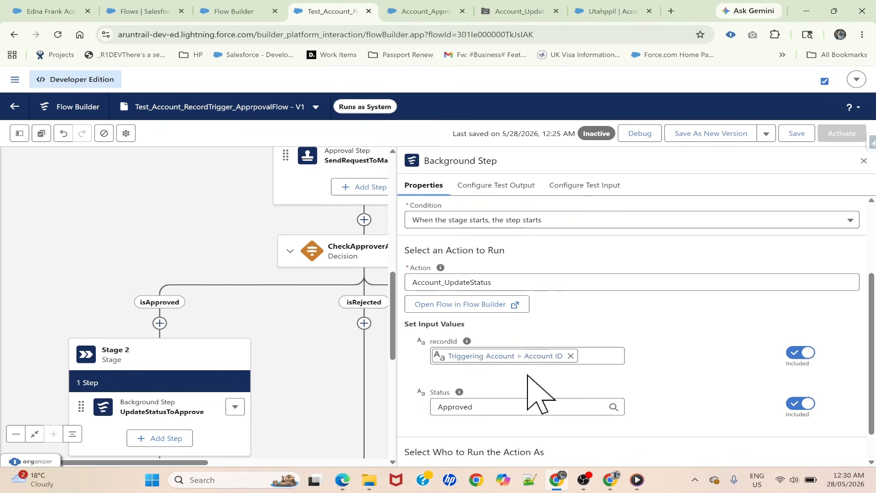
scroll(661, 362, "down", 1)
scroll(812, 209, "up", 3)
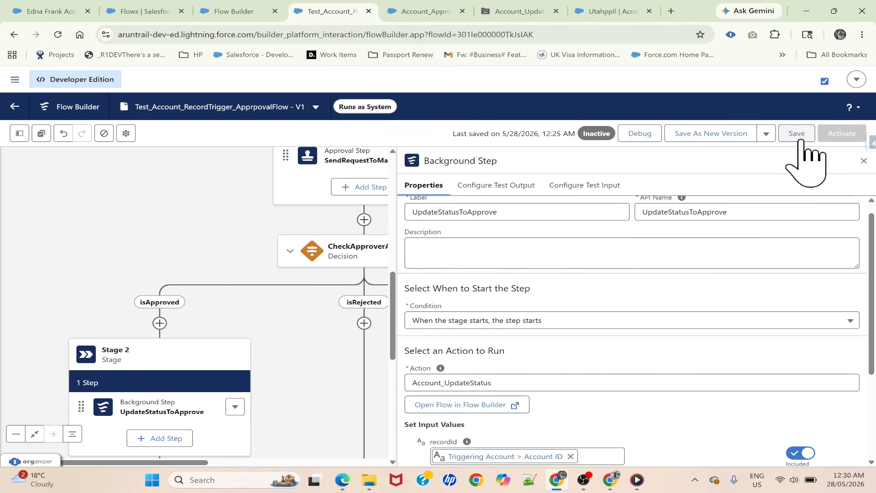
left_click(864, 160)
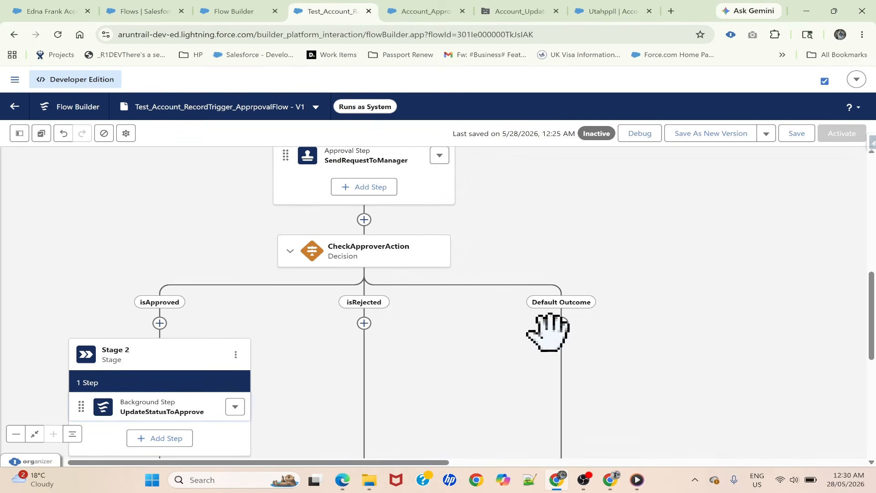
Add a stage containing a background step on the isRejected path of the CheckApproverAction decision
left_click(364, 323)
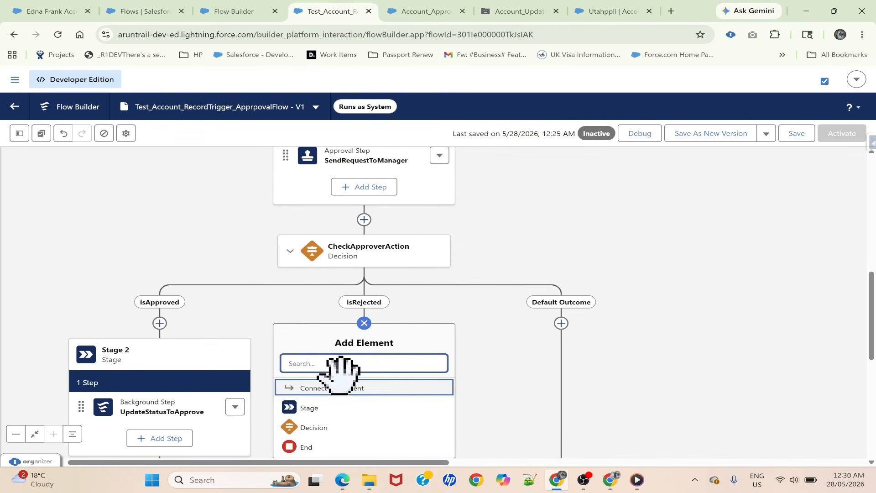
left_click_drag(549, 253, 552, 219)
scroll(552, 219, "down", 1)
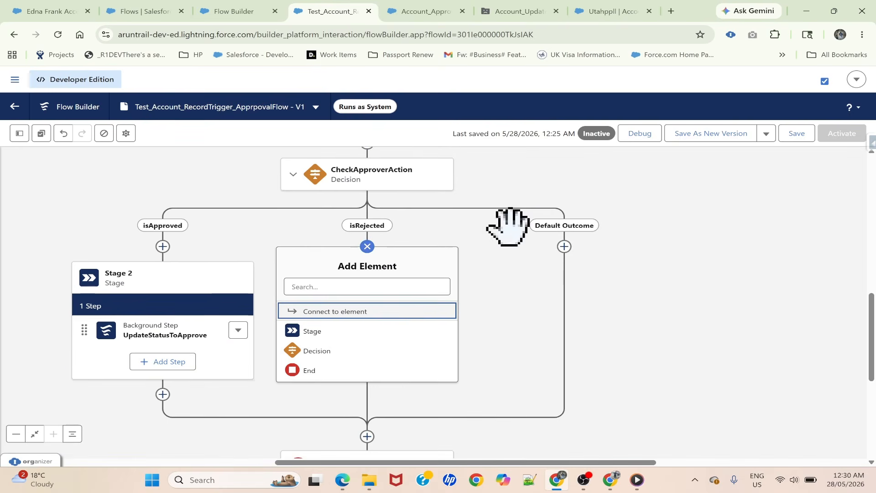
left_click(315, 333)
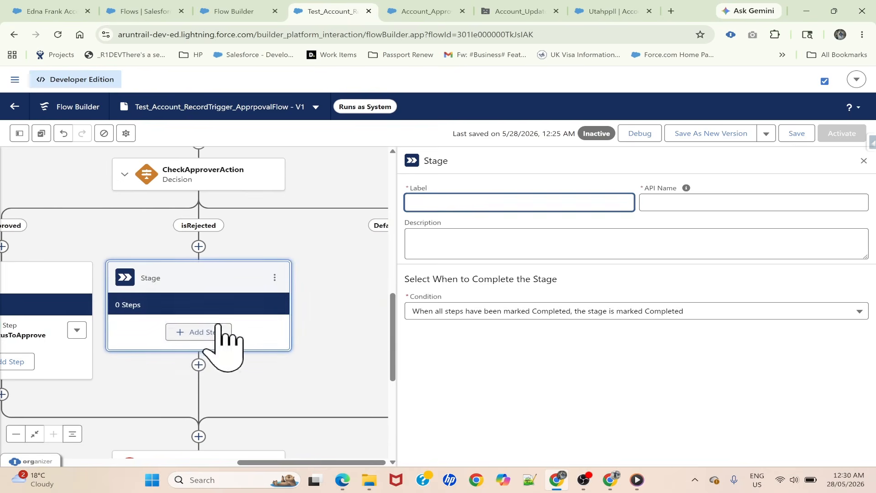
left_click(205, 352)
key("Down")
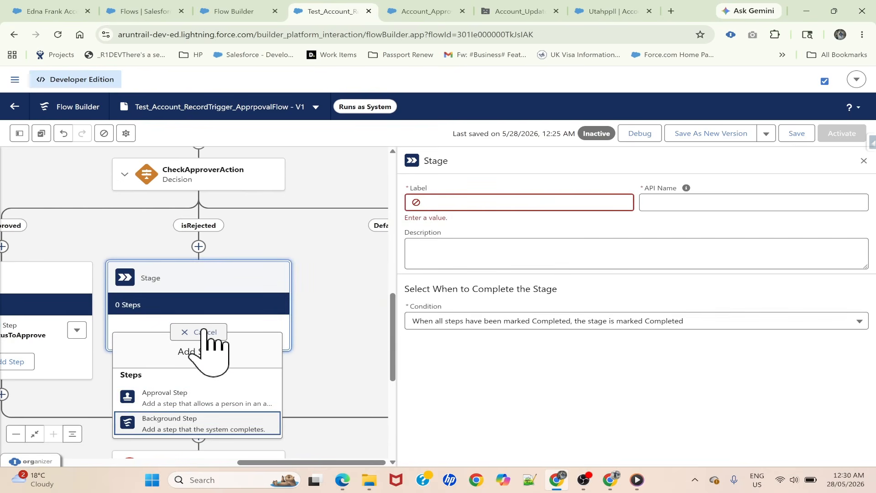
key("Return")
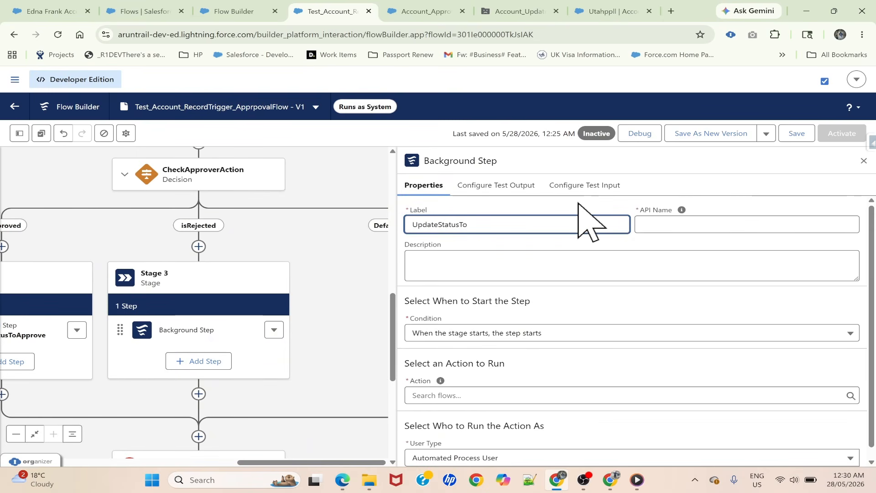
Name the isRejected path's background step UpdateStatusToReject, matching the API name, and choose Account_UpdateStatus as its action
left_click(664, 224)
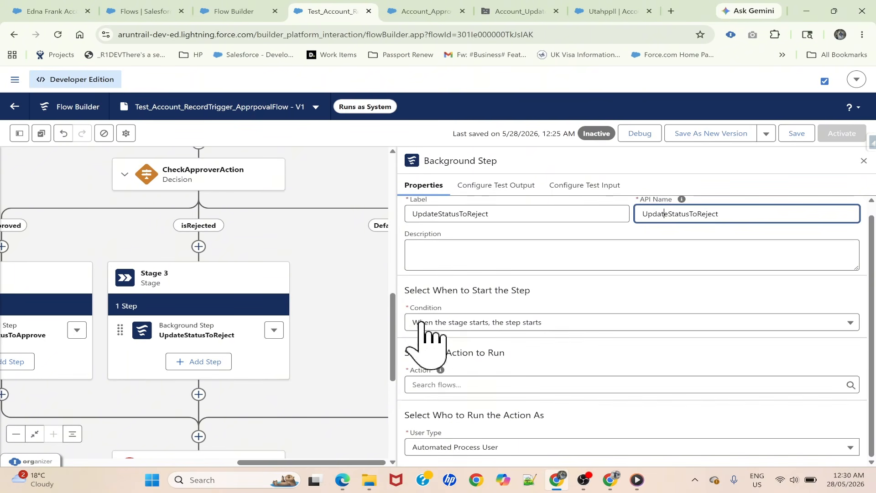
left_click(454, 388)
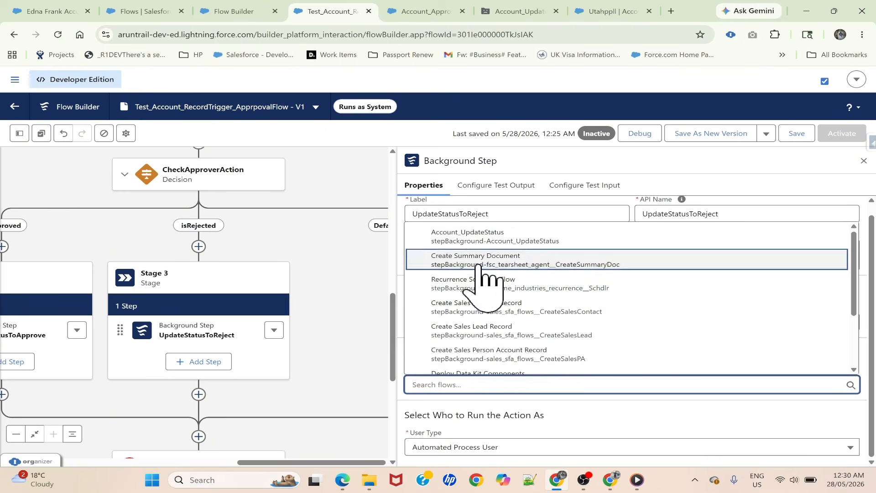
left_click(469, 237)
scroll(511, 340, "down", 3)
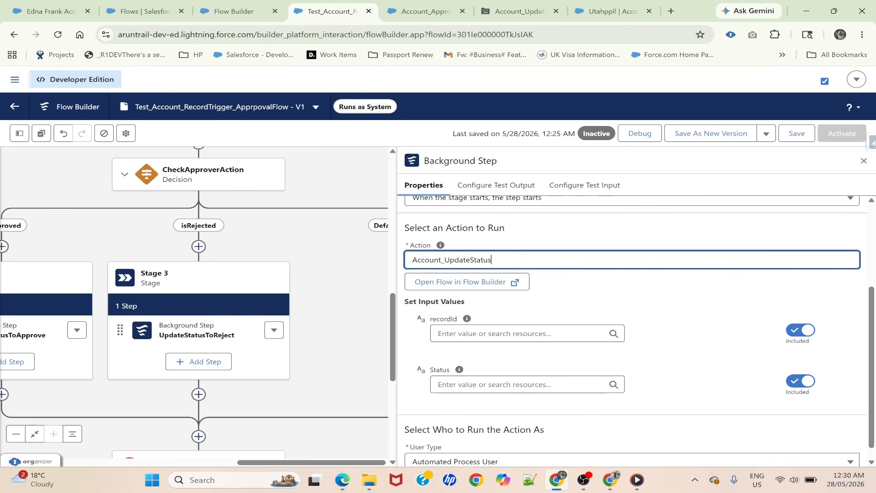
Set the recordId input of the UpdateStatusToReject step's action to Triggering Account > Account ID
left_click(502, 333)
type("tri")
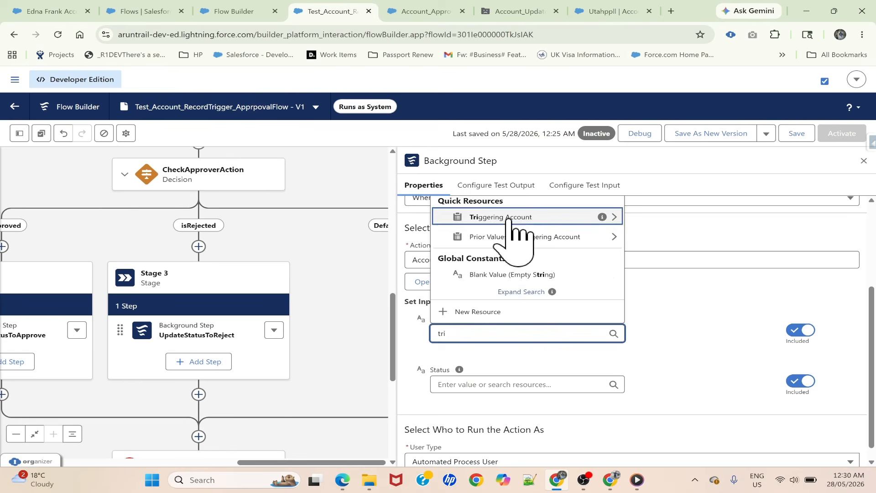
left_click(509, 215)
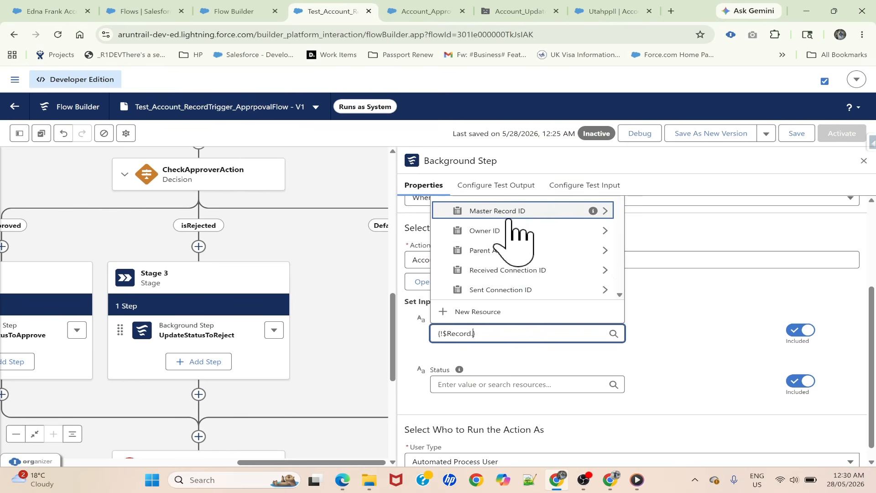
type("accou")
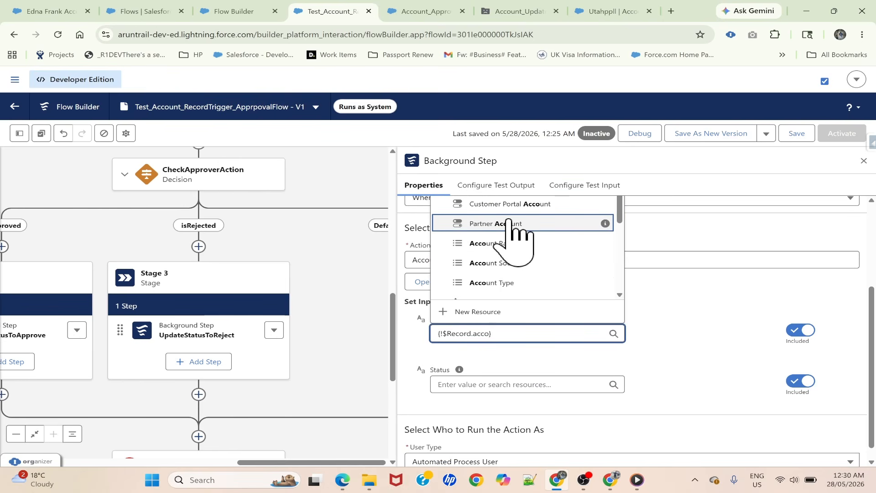
type("nt")
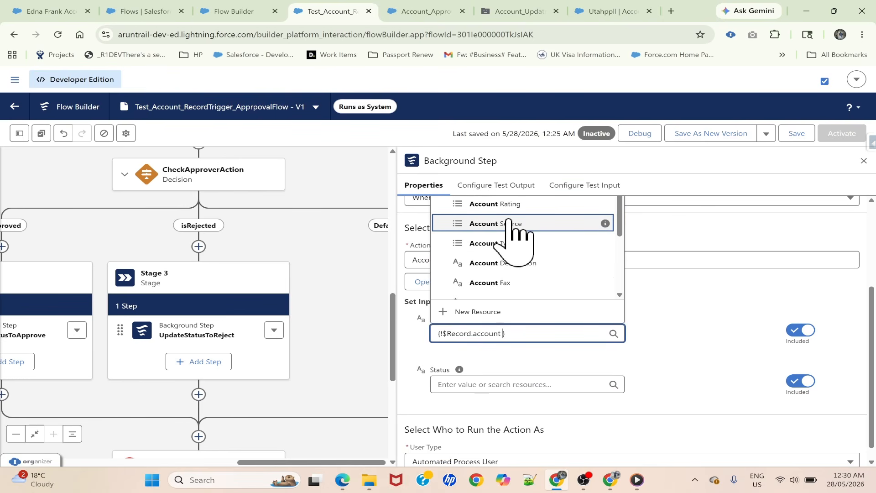
scroll(521, 269, "up", 2)
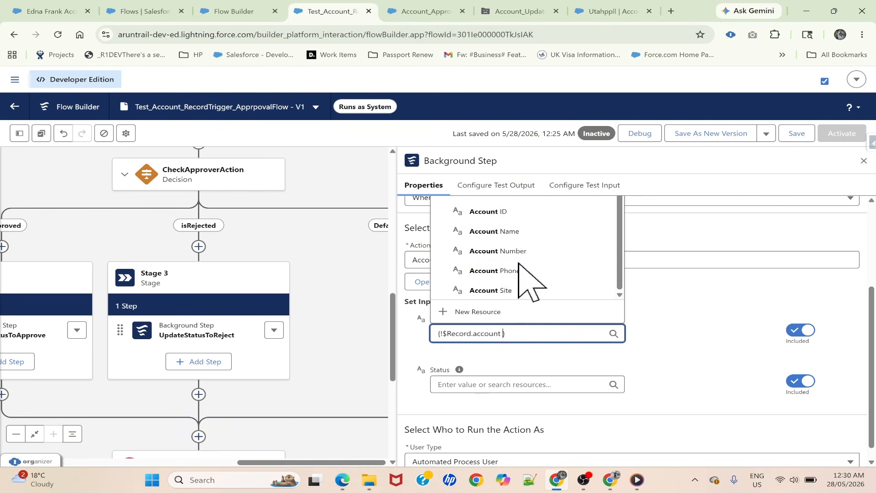
left_click(495, 211)
Set the action's Status input to Reject and save the approval flow
left_click(527, 385)
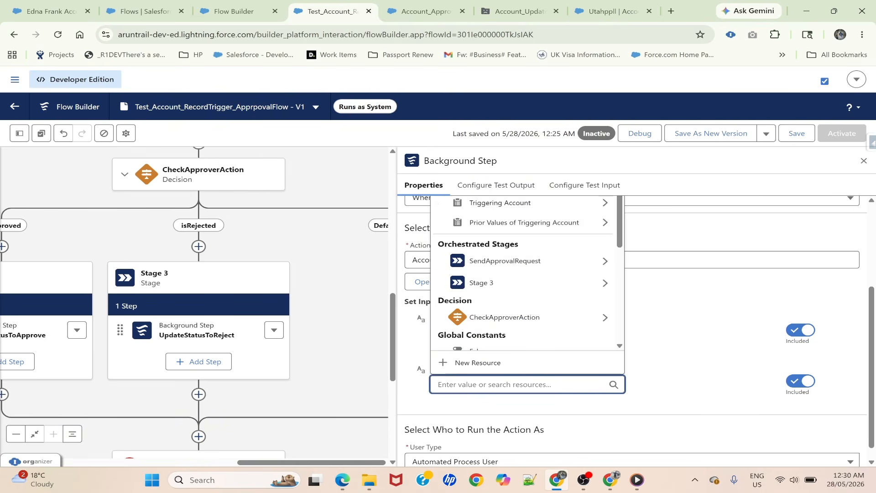
type("Reject")
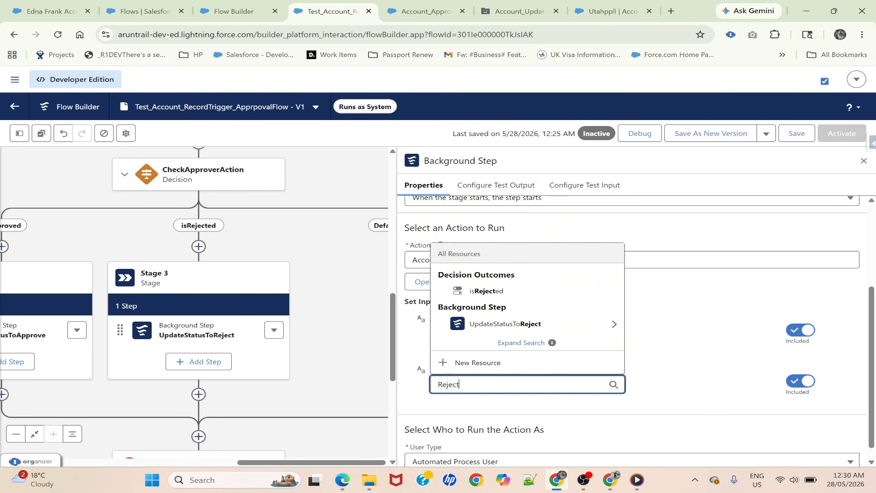
left_click(667, 354)
scroll(662, 332, "up", 2)
scroll(663, 333, "up", 1)
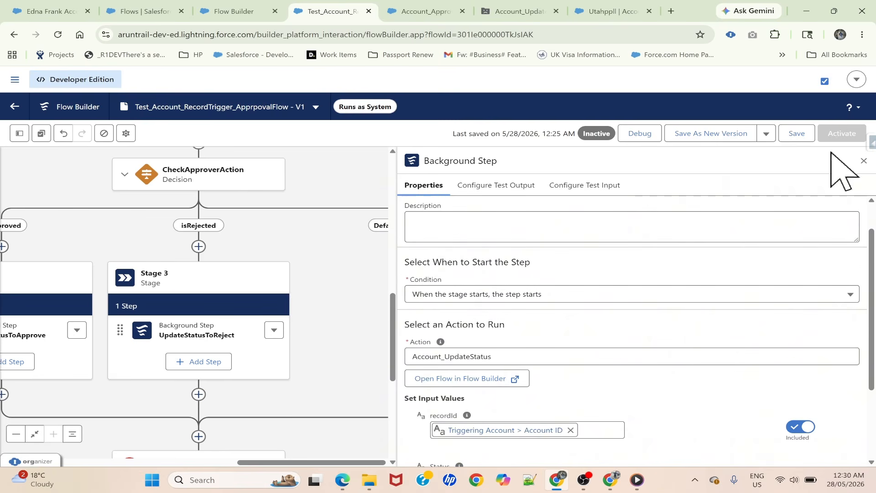
left_click(797, 134)
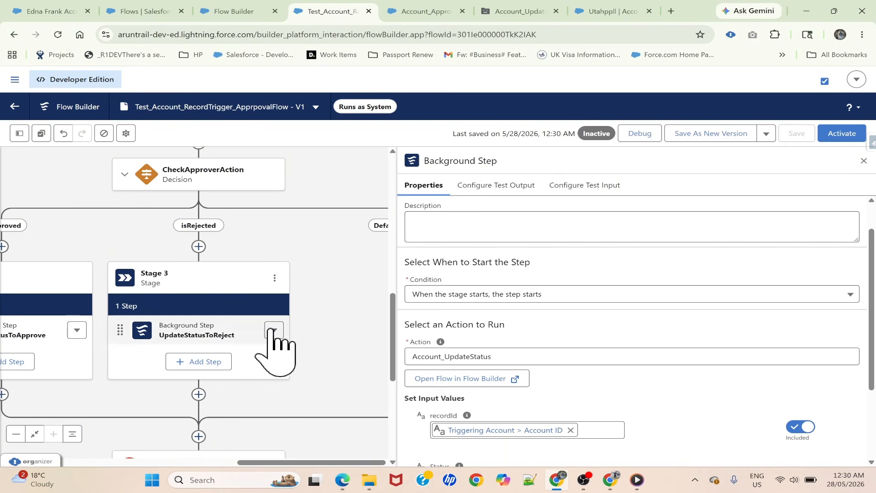
Inspect the Account_UpdateStatus flow used by the background step, then return to the approval flow
scroll(468, 287, "down", 2)
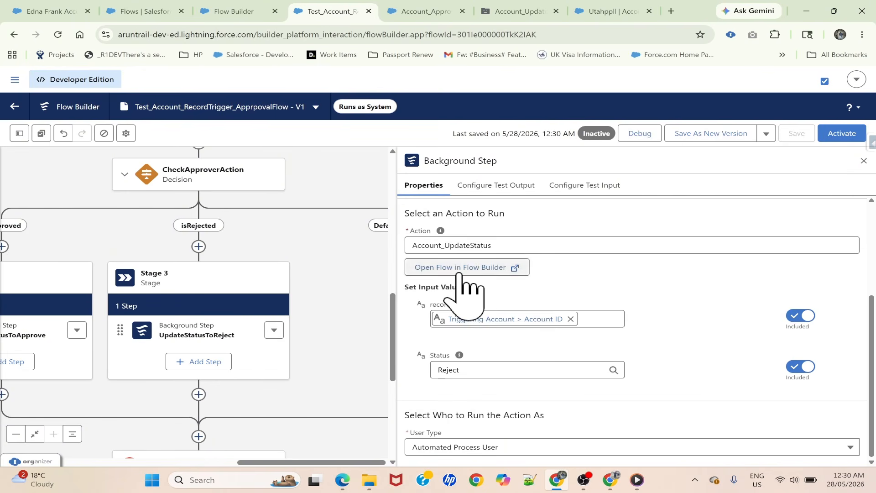
left_click(462, 273)
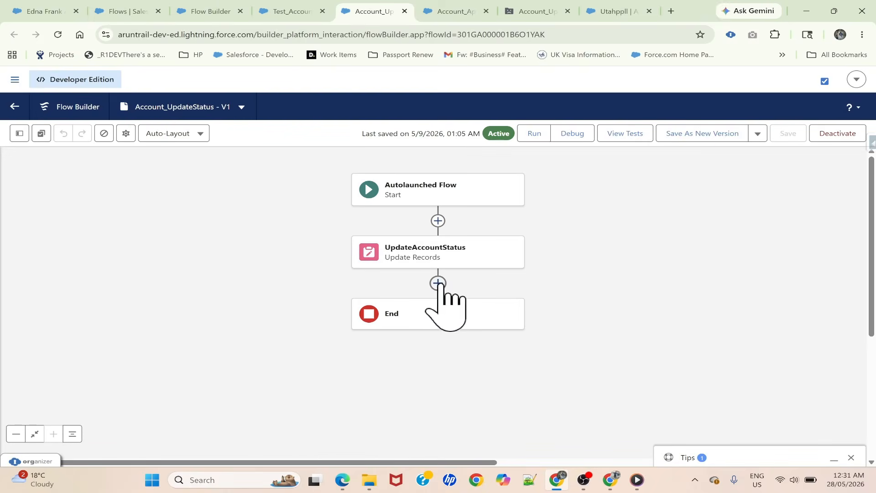
left_click(438, 283)
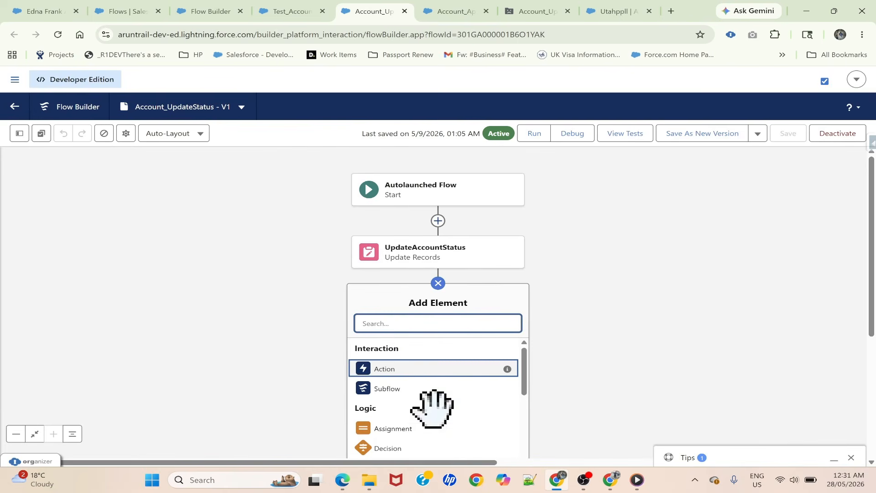
left_click(298, 12)
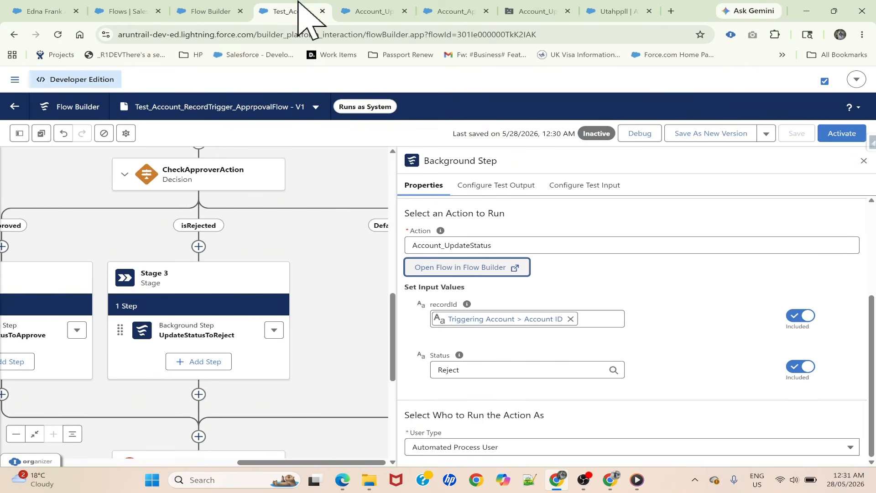
Close the background step's settings and activate the Test_Account_RecordTrigger_ApprpovalFlow flow
left_click(864, 161)
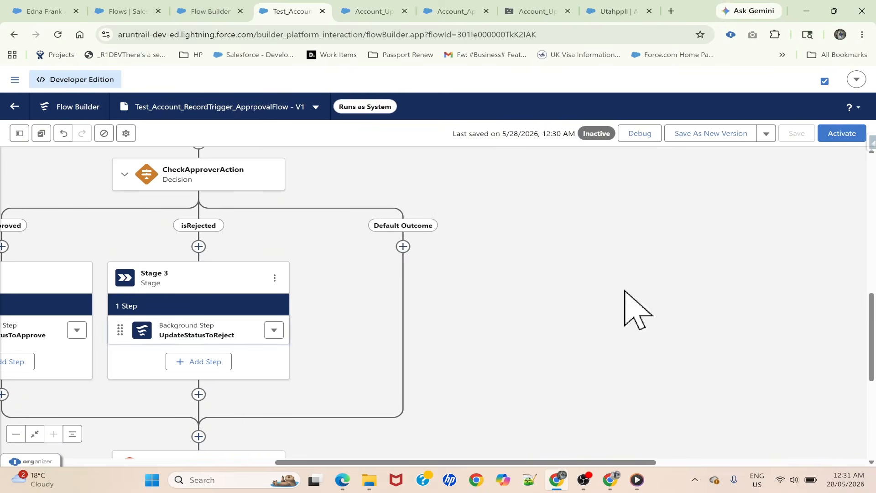
left_click_drag(636, 309, 778, 329)
left_click_drag(689, 221, 662, 415)
left_click_drag(624, 277, 601, 374)
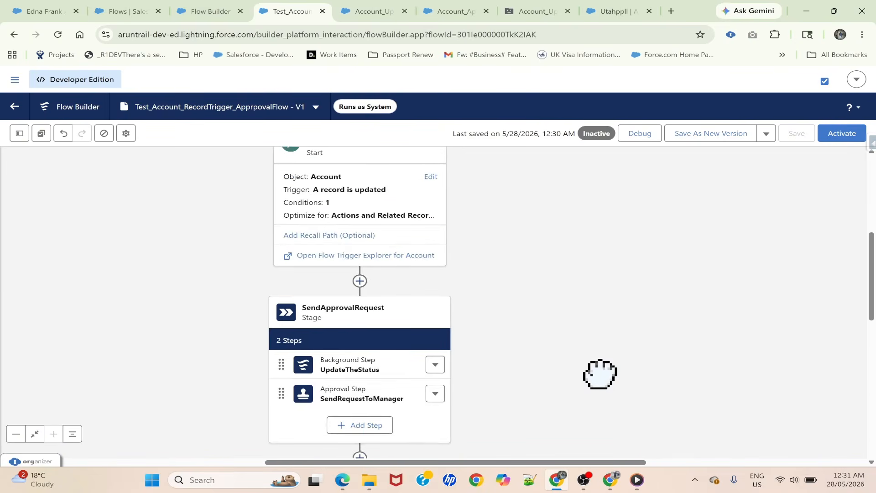
left_click_drag(603, 269, 591, 328)
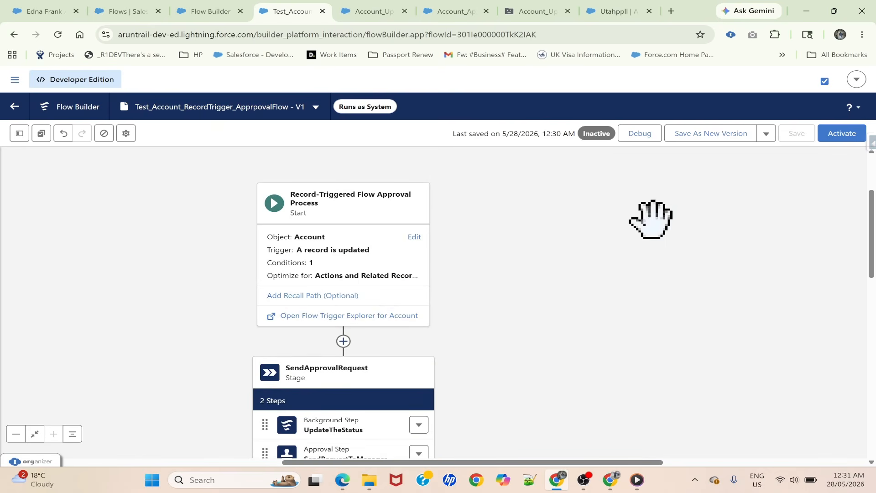
left_click(844, 133)
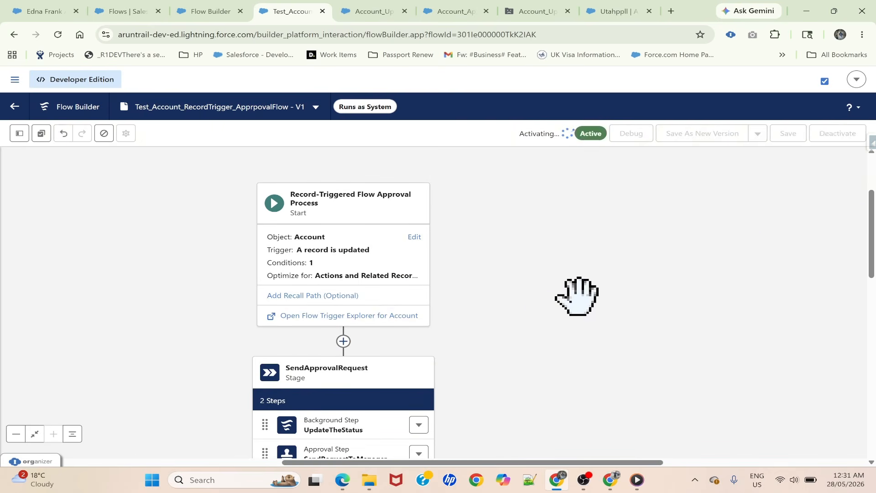
left_click_drag(580, 207, 580, 247)
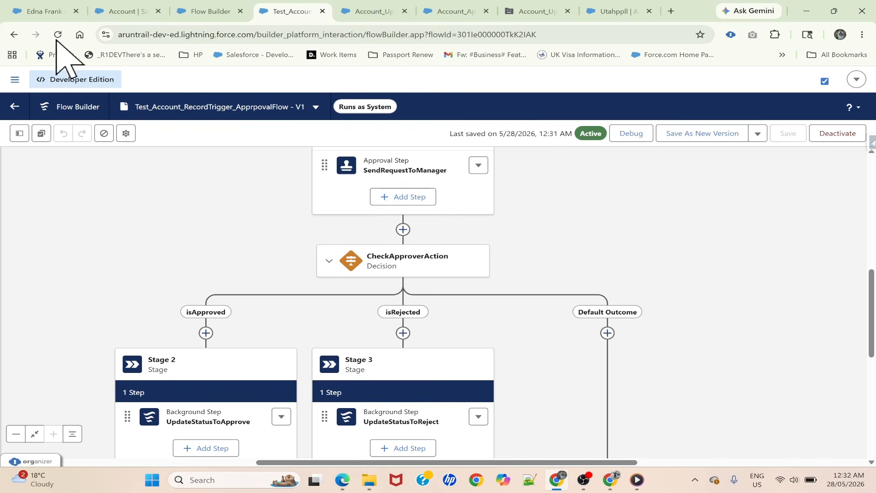
On the open account record, discard the pending edit, set Status to Ready For Approval and save the record
left_click(42, 11)
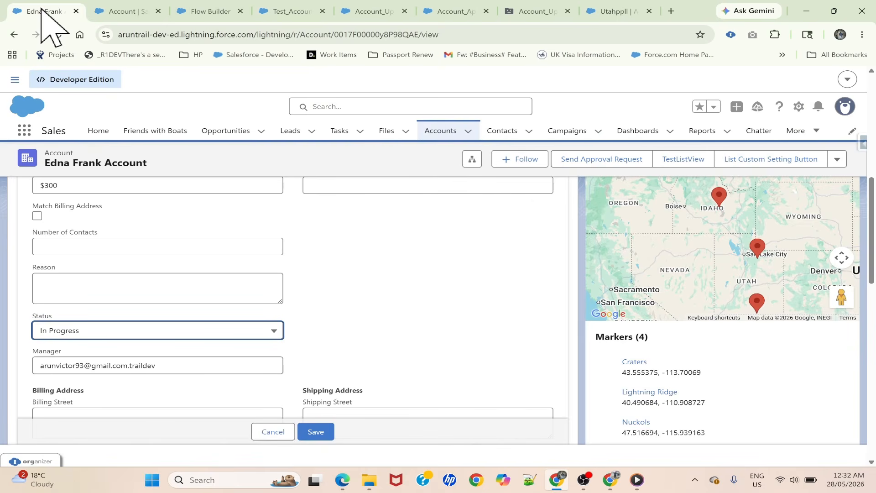
left_click(272, 432)
scroll(241, 274, "down", 3)
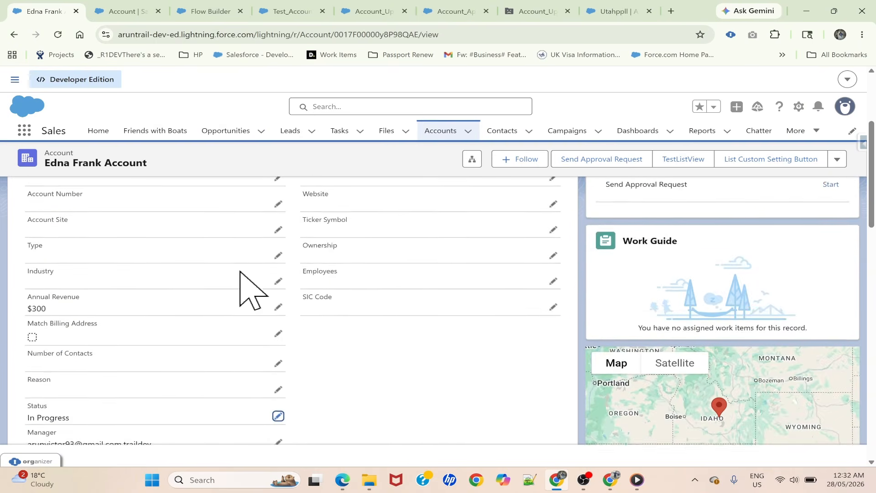
scroll(240, 272, "down", 2)
scroll(241, 290, "down", 1)
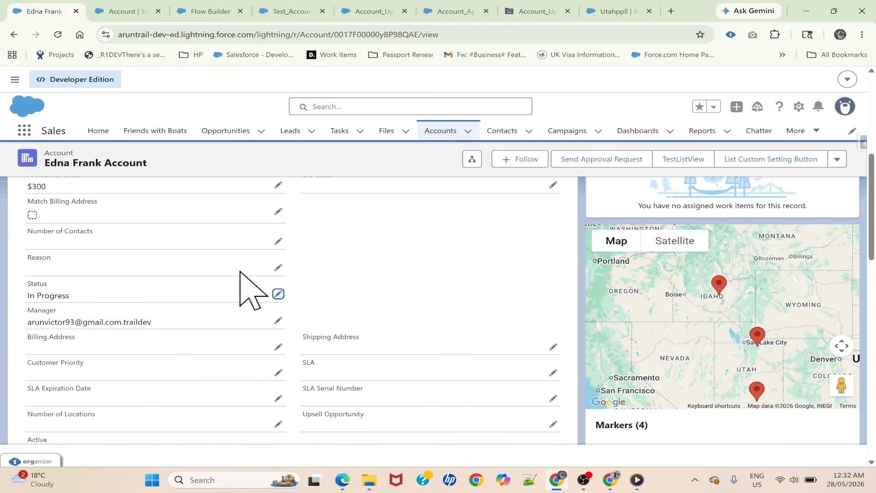
left_click(278, 294)
left_click(226, 304)
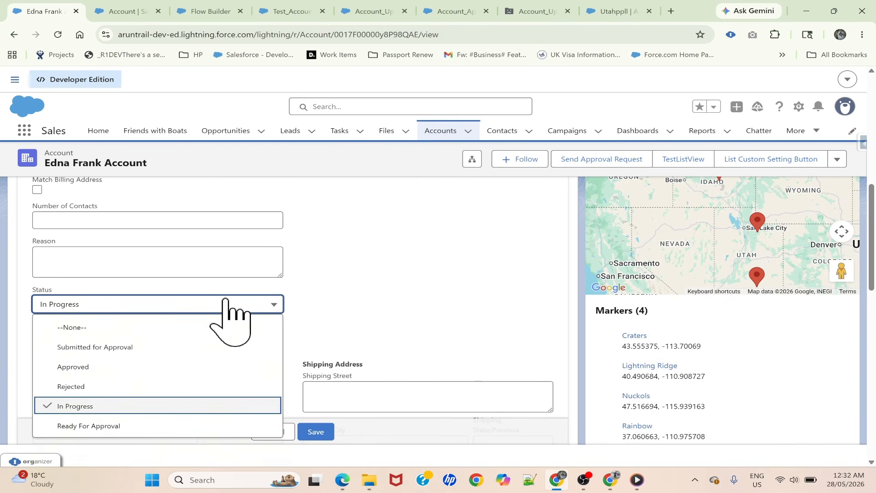
left_click(123, 425)
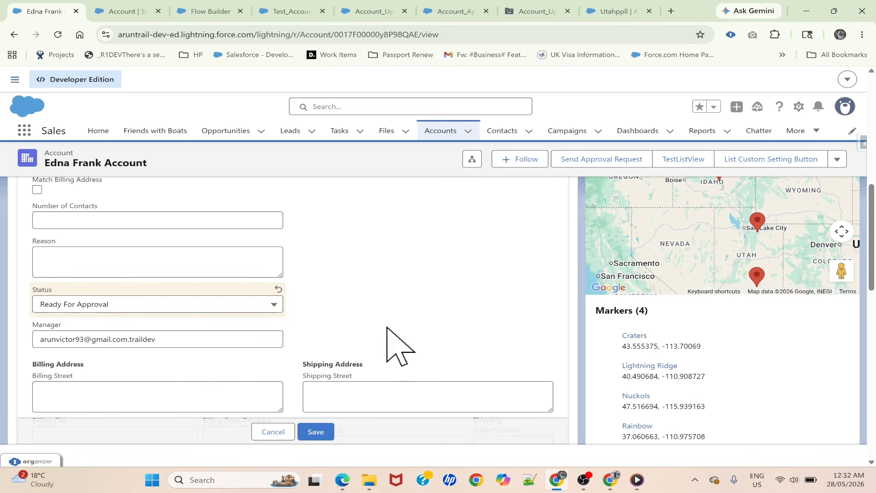
left_click(321, 431)
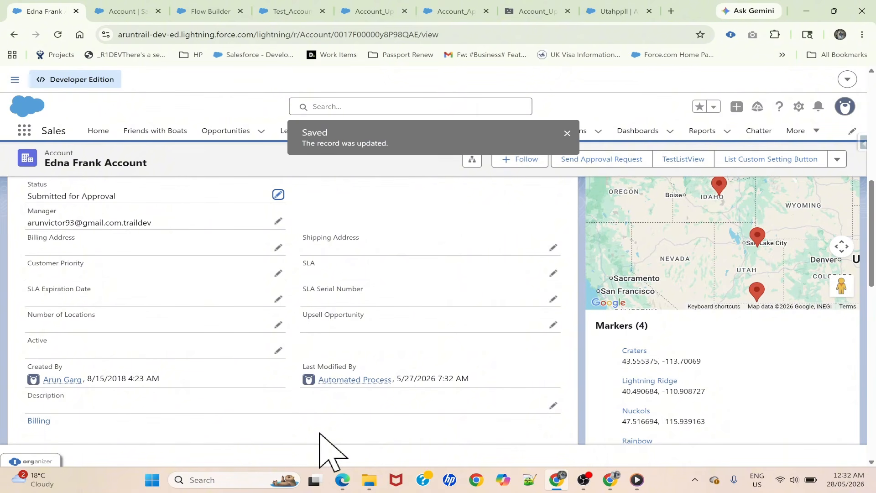
Check the account's Status and Manager fields and its related approval work items
scroll(176, 301, "up", 2)
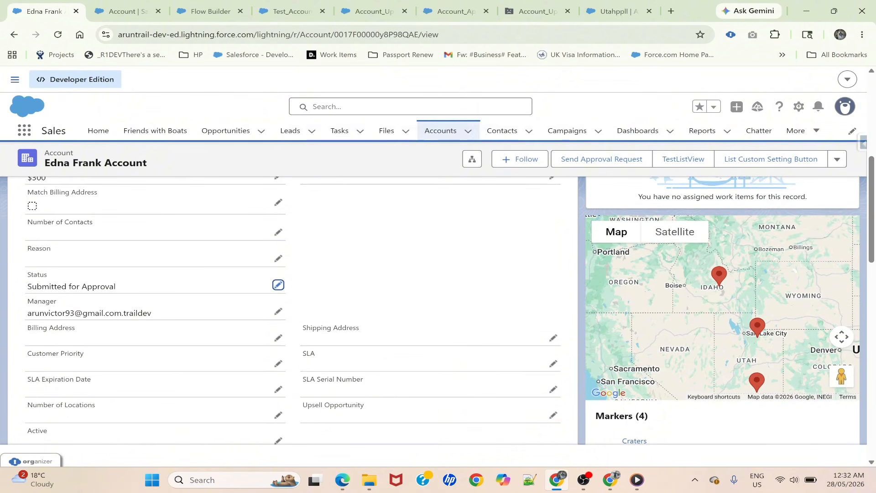
left_click(126, 278)
left_click_drag(29, 329, 23, 318)
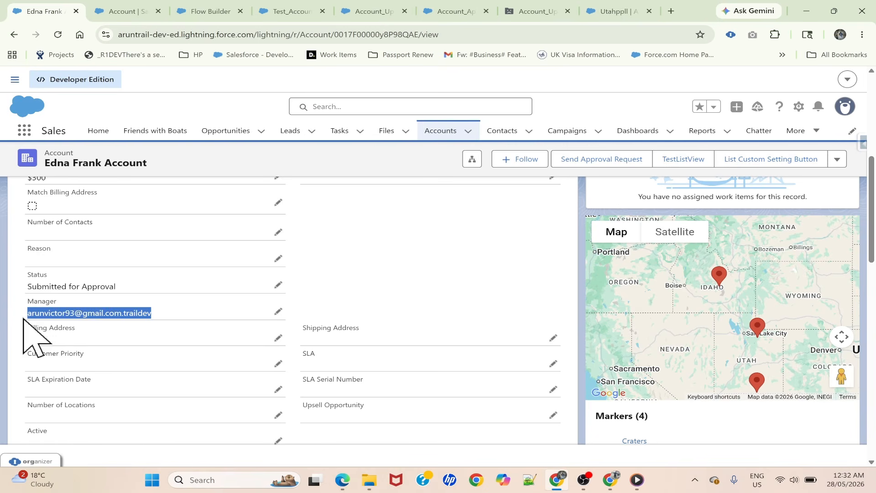
scroll(147, 304, "up", 7)
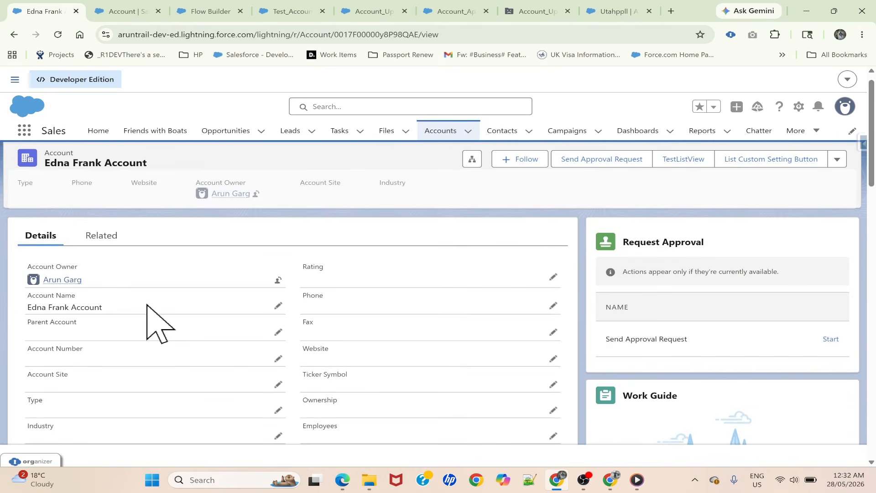
left_click(99, 254)
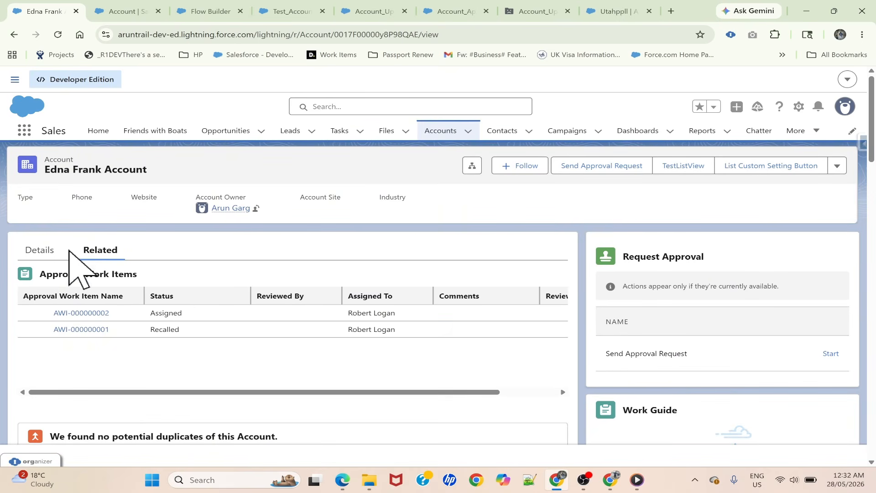
Open the Account Record Page for editing, inspect its Approval Trace component and search the components for "Appro", then clear the search
left_click(798, 106)
left_click(705, 257)
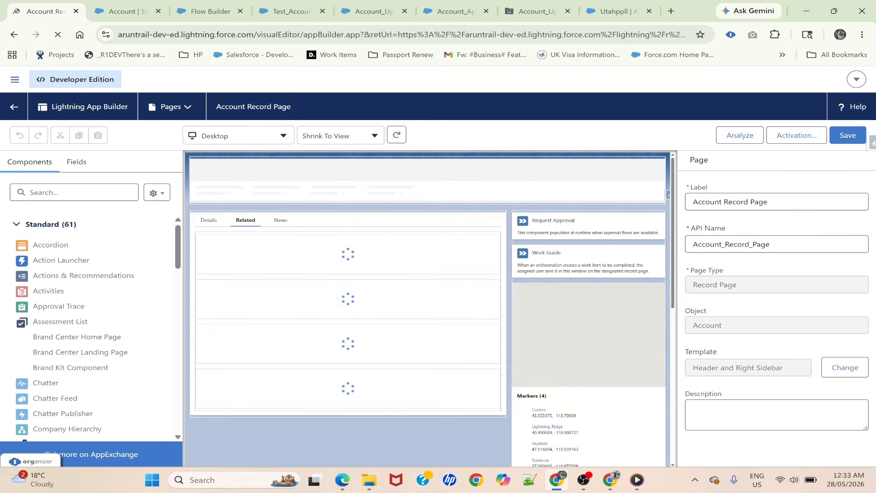
left_click(247, 238)
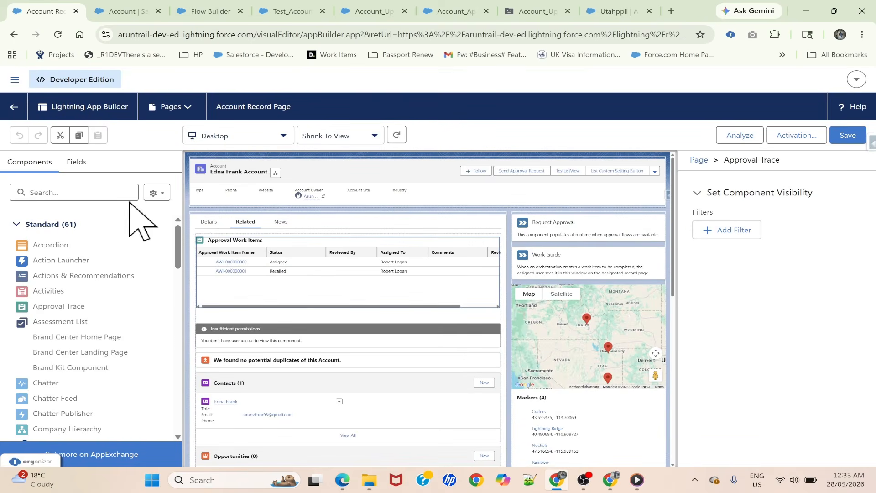
type("Appro")
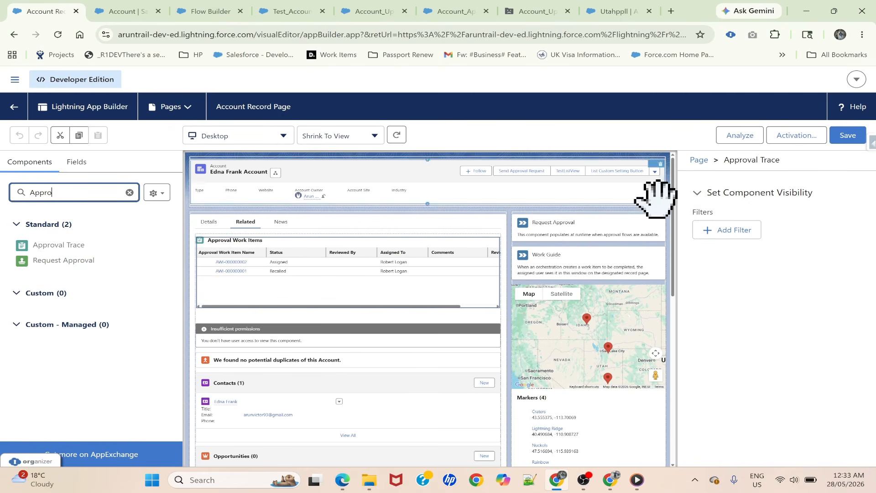
left_click(130, 192)
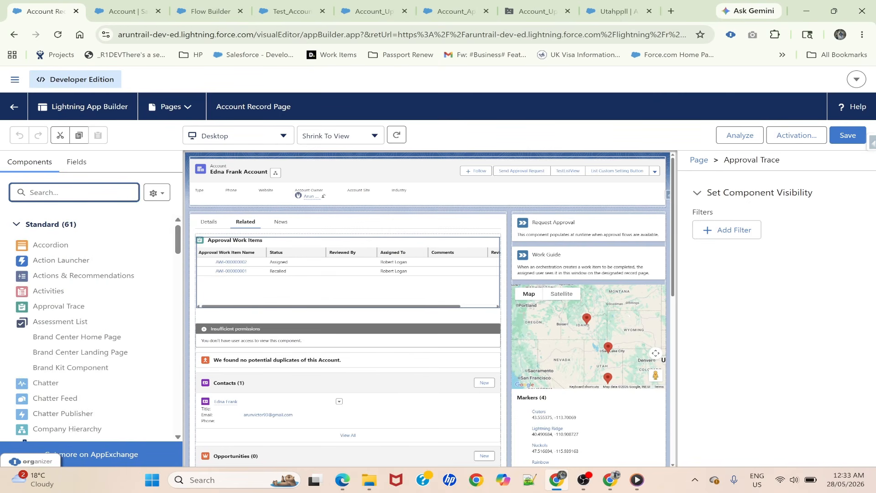
Search the page components for "orch" to locate Orchestration Work Guide, then return to the account record and review its approval work items
type("orch")
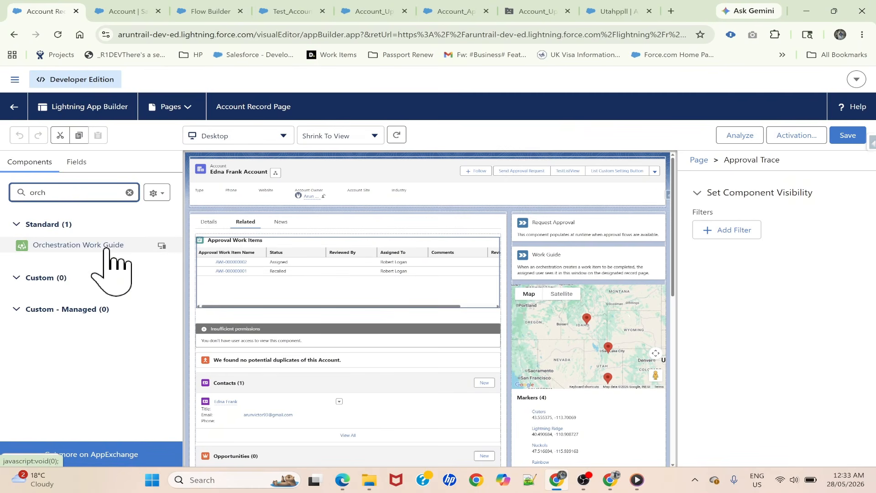
left_click_drag(99, 249, 566, 244)
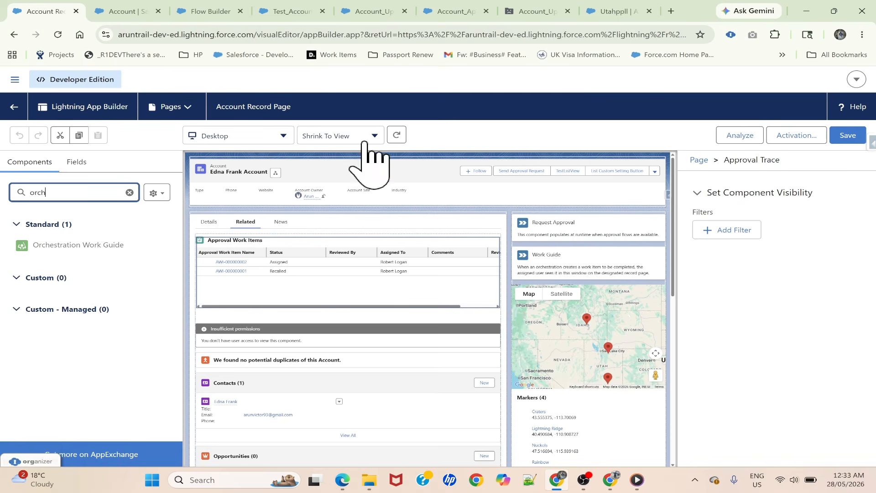
left_click(13, 107)
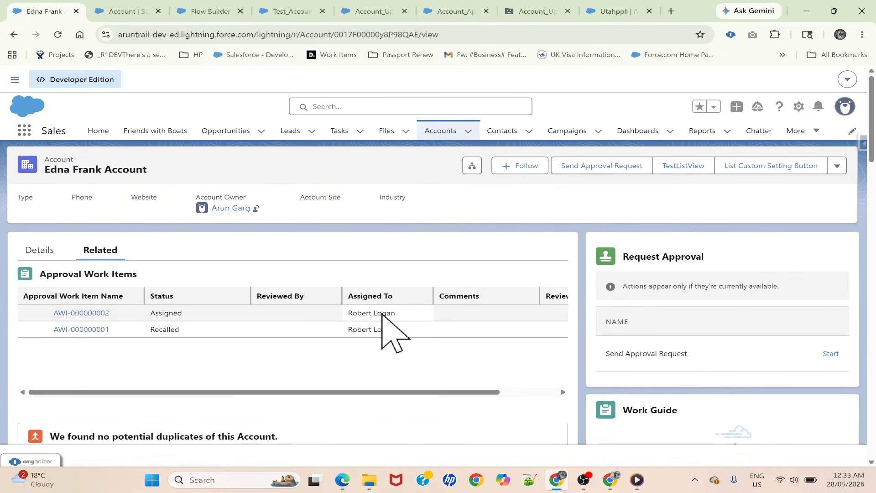
scroll(382, 314, "right", 3)
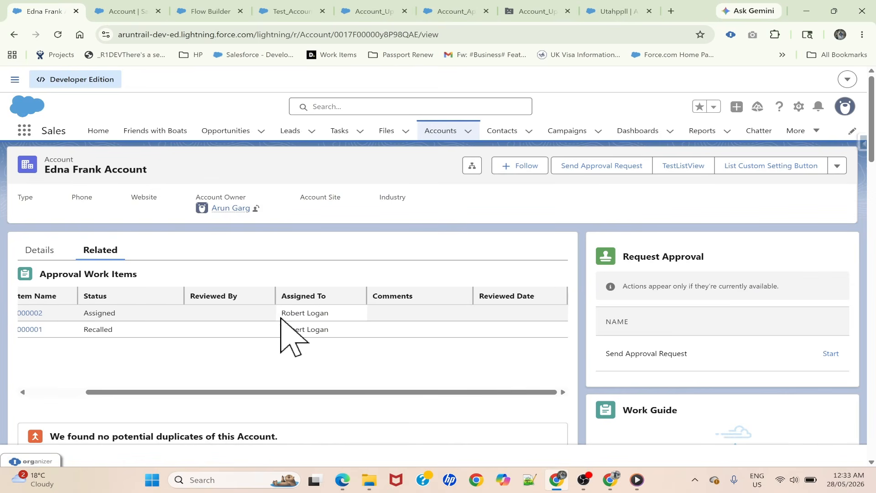
scroll(273, 319, "left", 3)
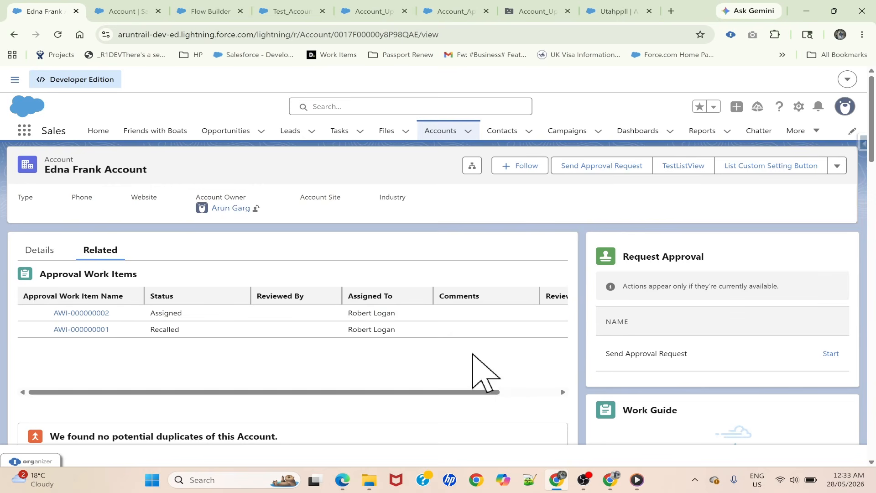
Copy the account record's URL and open it in the approver's session in Edge
left_click(342, 480)
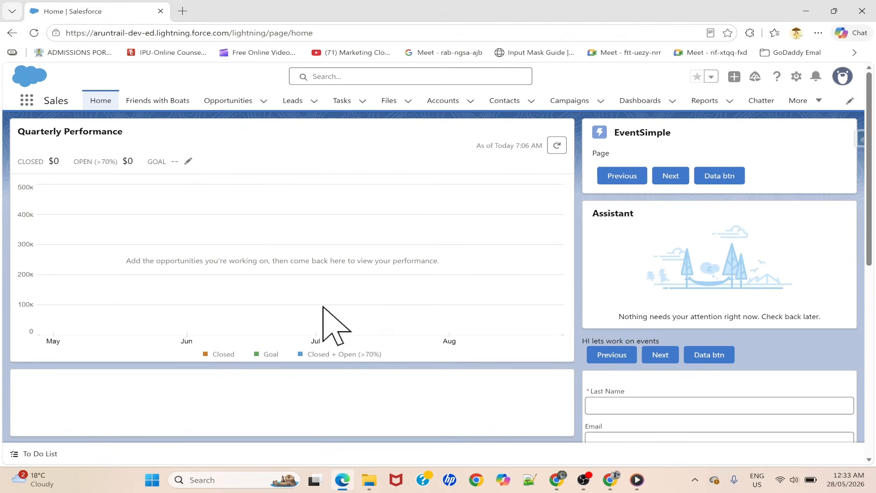
key("alt+Tab")
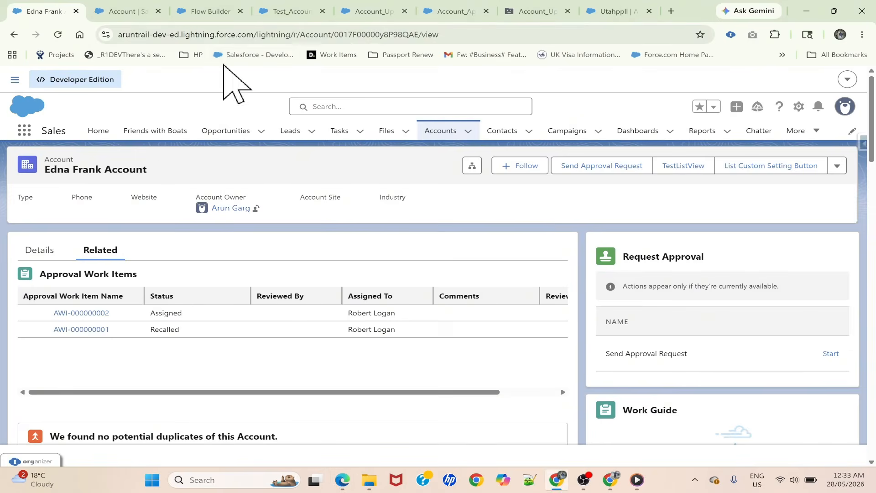
key("ctrl+l")
key("ctrl+c")
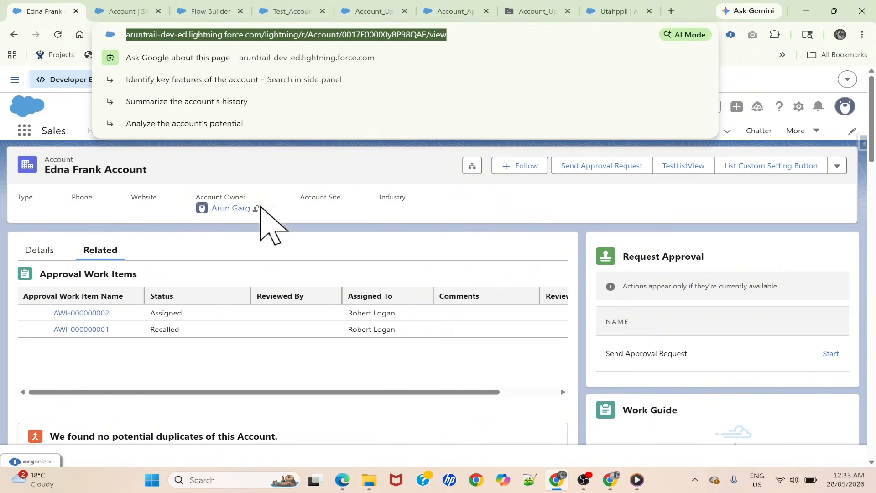
key("alt+Tab")
key("ctrl+l")
key("ctrl+v")
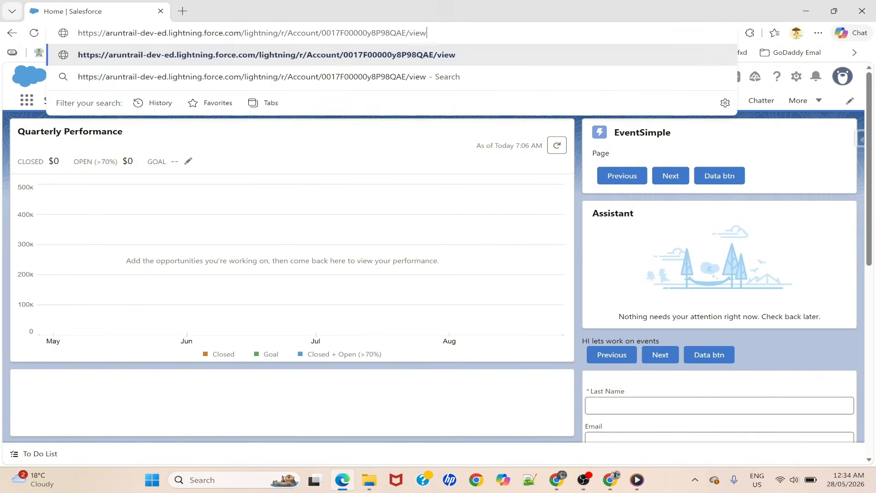
key("Return")
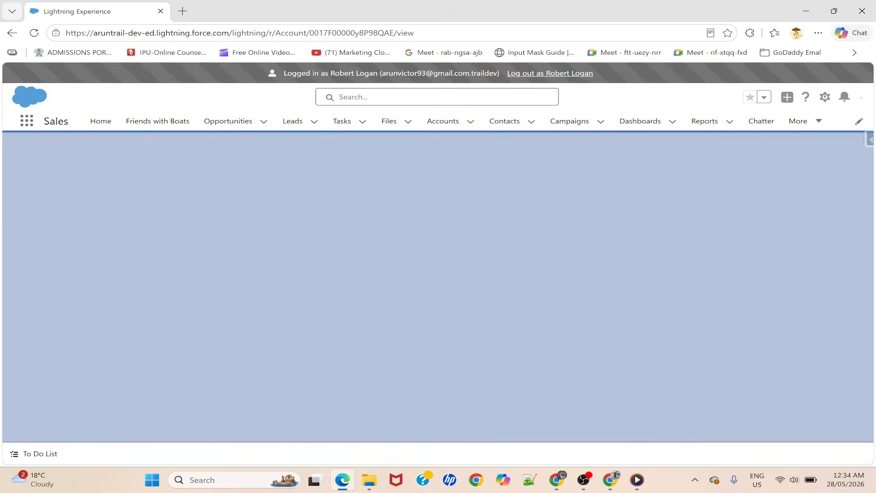
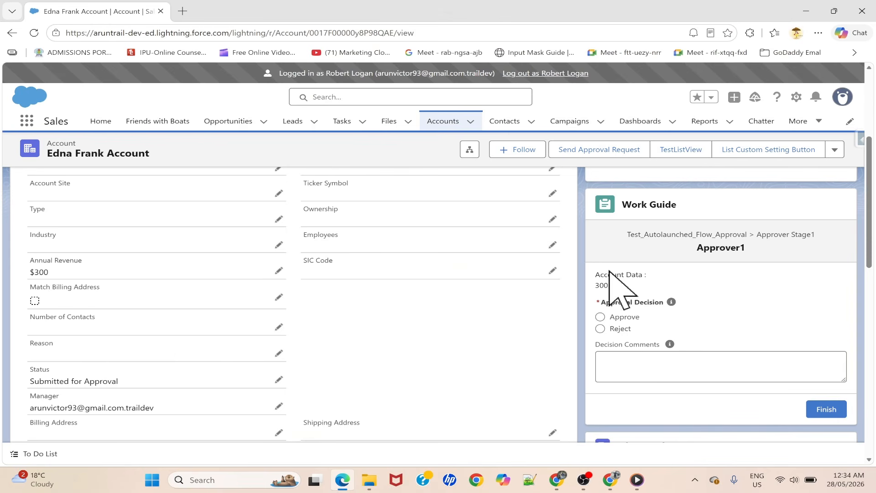
Examine the approval request in the Work Guide, including its flow and stage heading and the Approve and Reject decisions
scroll(657, 340, "down", 1)
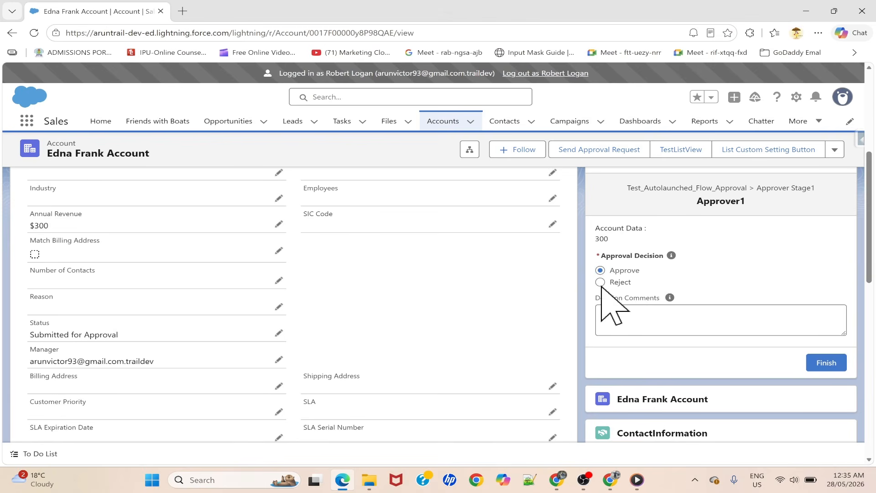
scroll(729, 264, "up", 1)
left_click_drag(816, 252, 426, 259)
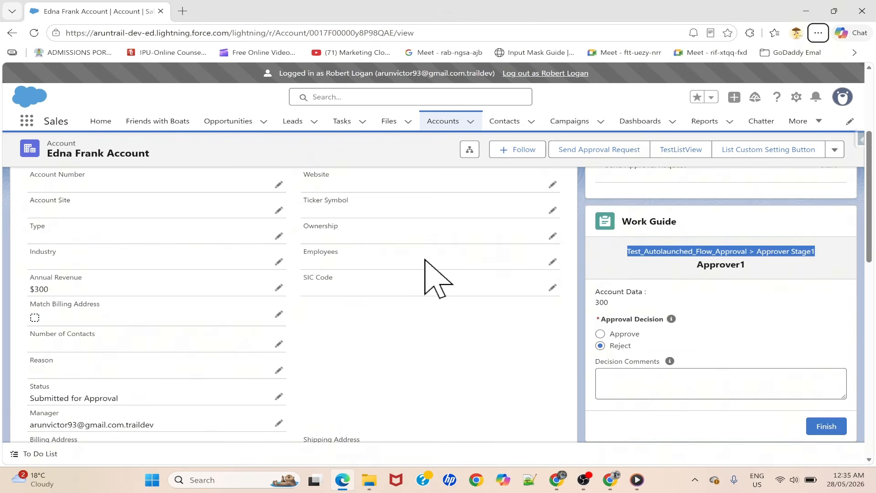
In Chrome's Account Record Page editor, hide the Work Guide's orchestration run, stage and step names and save the page
key("alt")
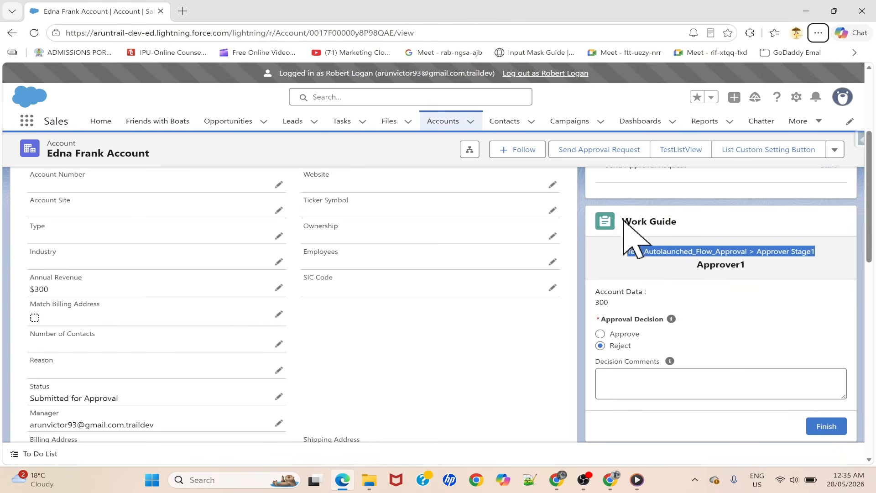
key("alt+Tab")
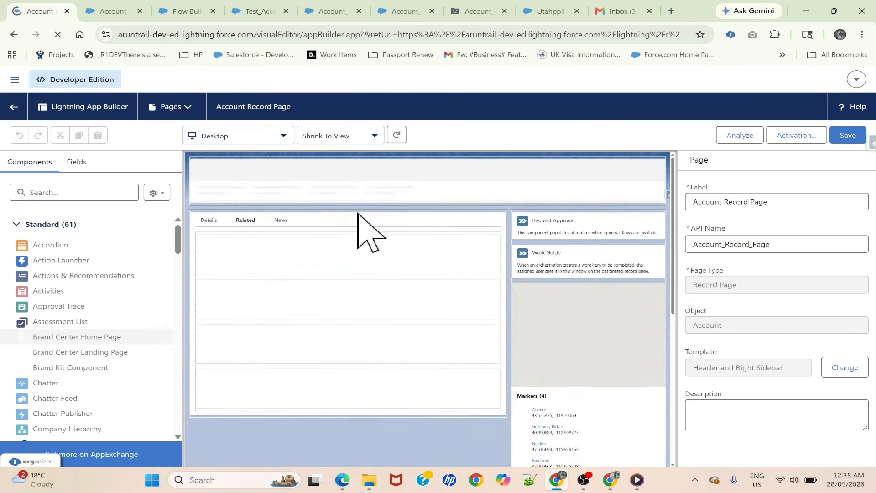
left_click(569, 264)
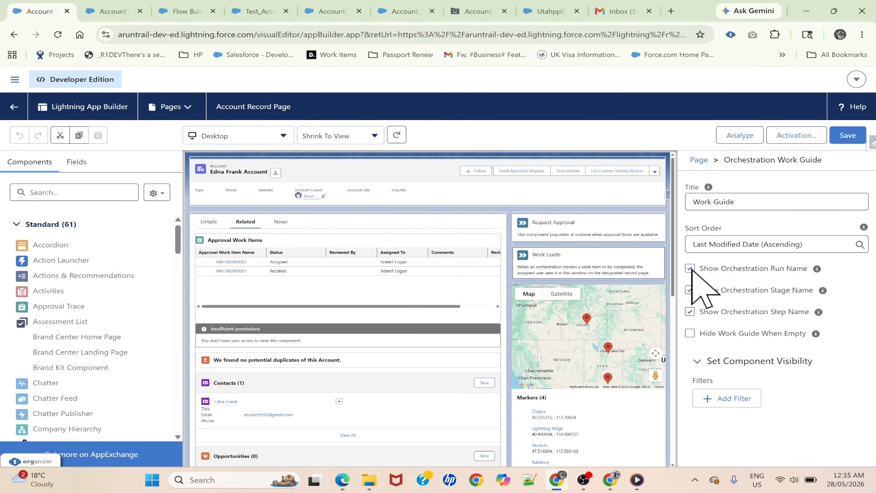
left_click(690, 269)
left_click(690, 290)
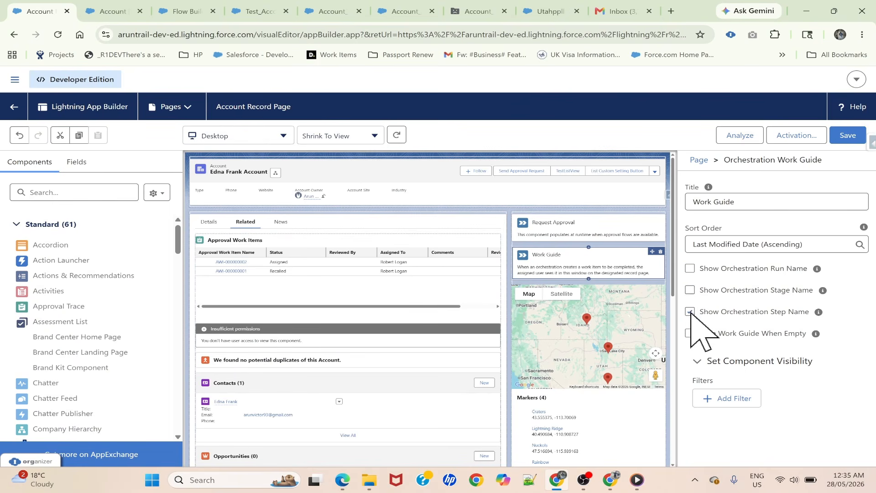
left_click(690, 312)
left_click(847, 136)
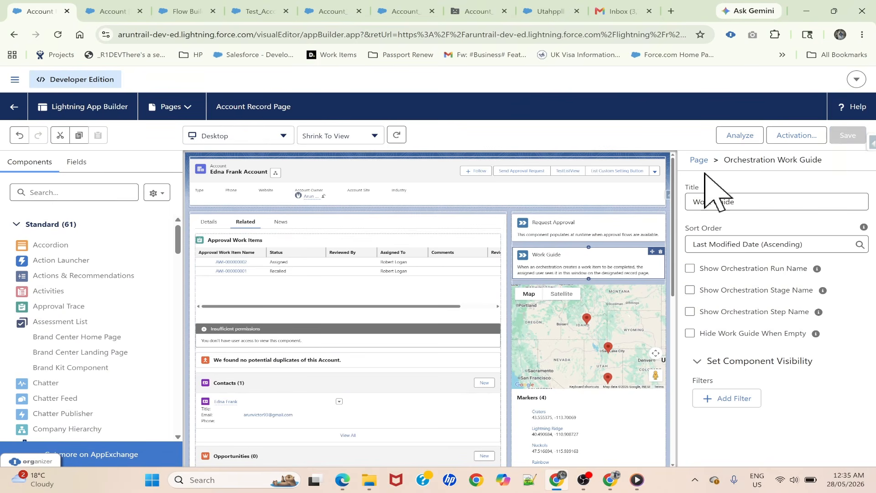
Switch to the approver's Edge session, reload the account record and check the Work Guide's heading and decision fields
key("alt+Tab")
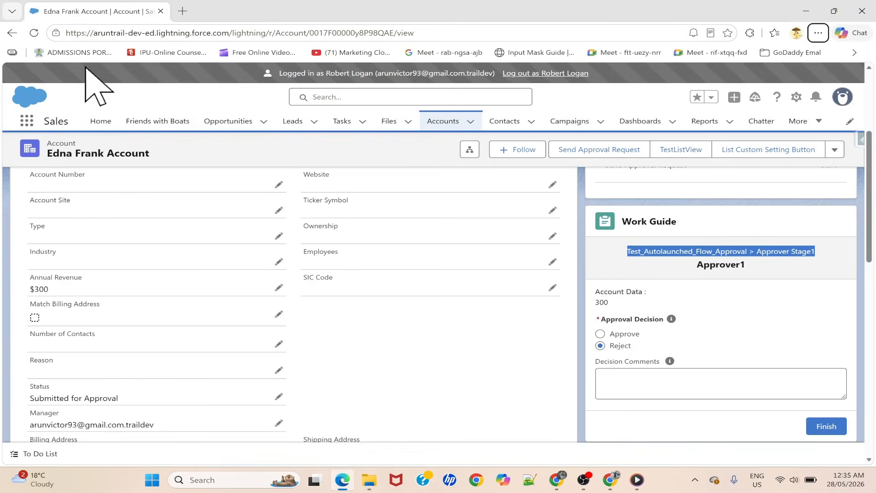
left_click(34, 33)
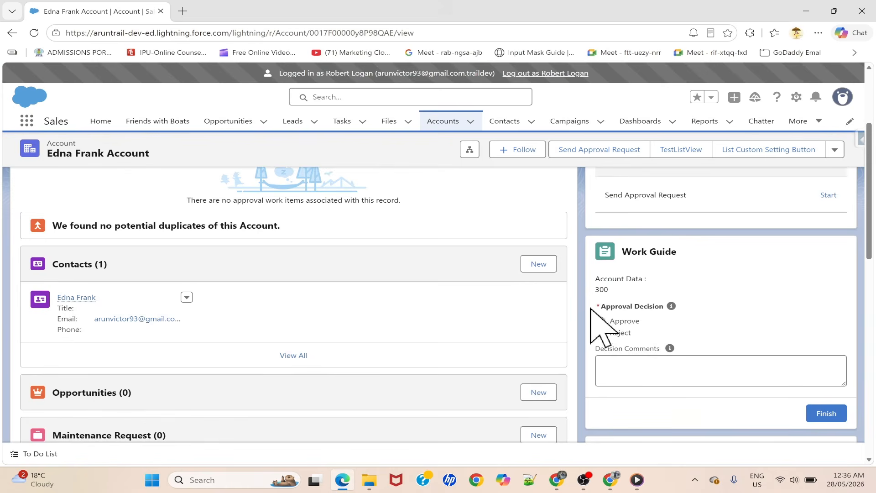
scroll(618, 303, "down", 1)
scroll(618, 303, "up", 1)
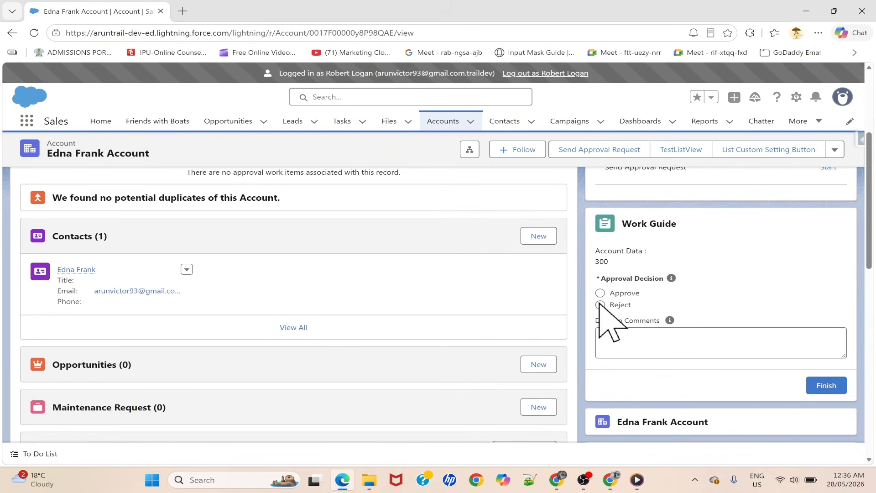
Set the approval decision to Approve with the comment "looking good" and finish the work item
key("Tab")
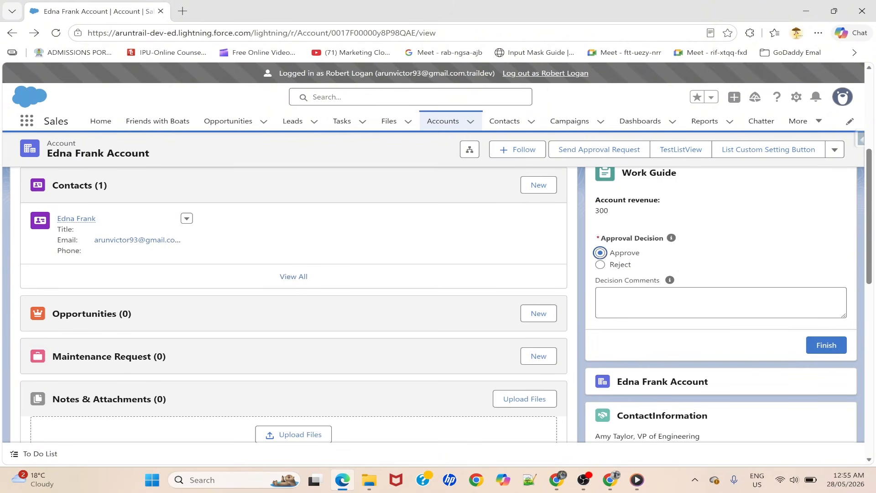
left_click(676, 301)
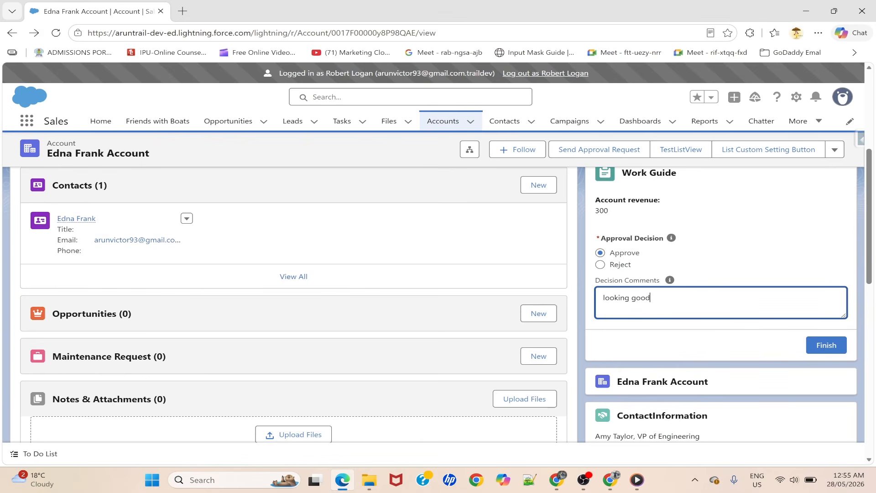
left_click(827, 348)
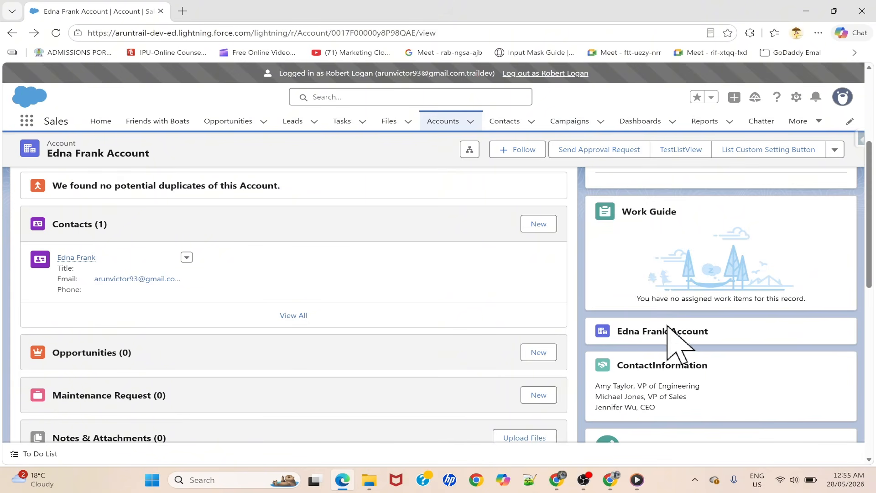
Switch to Chrome, reload the account record and check the status, reviewer and comments of its approval work items
key("alt")
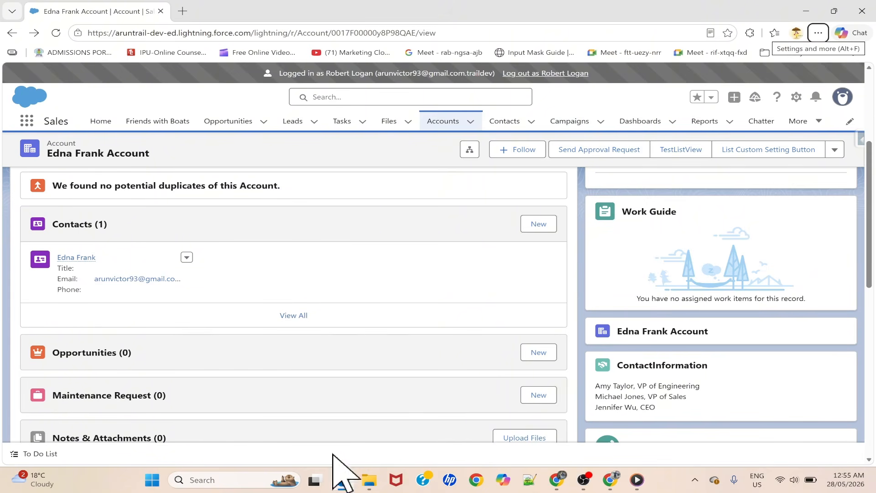
left_click(342, 480)
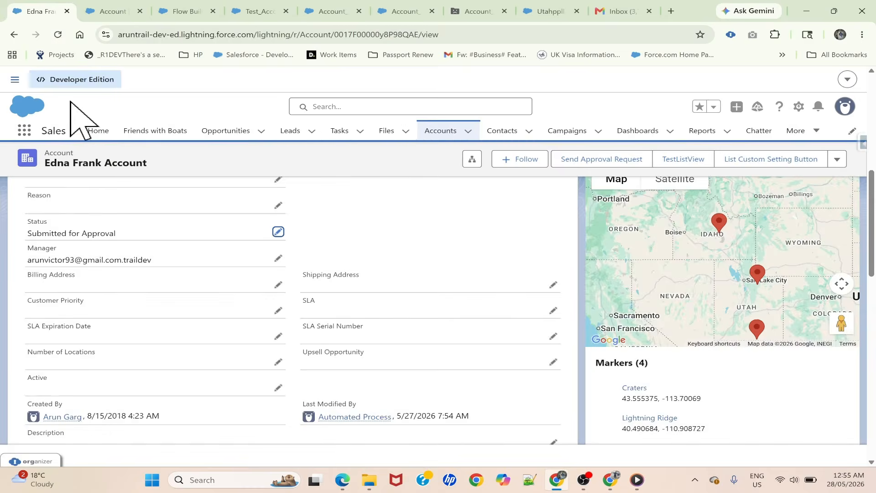
left_click(58, 35)
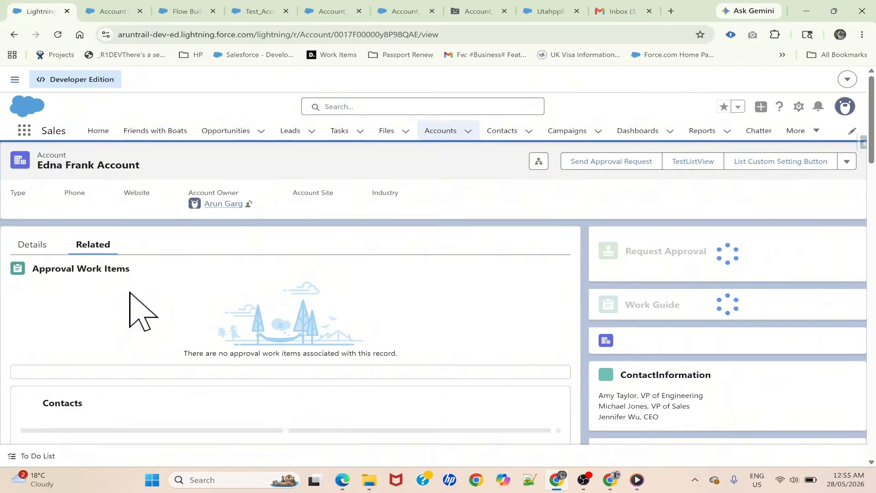
left_click(40, 251)
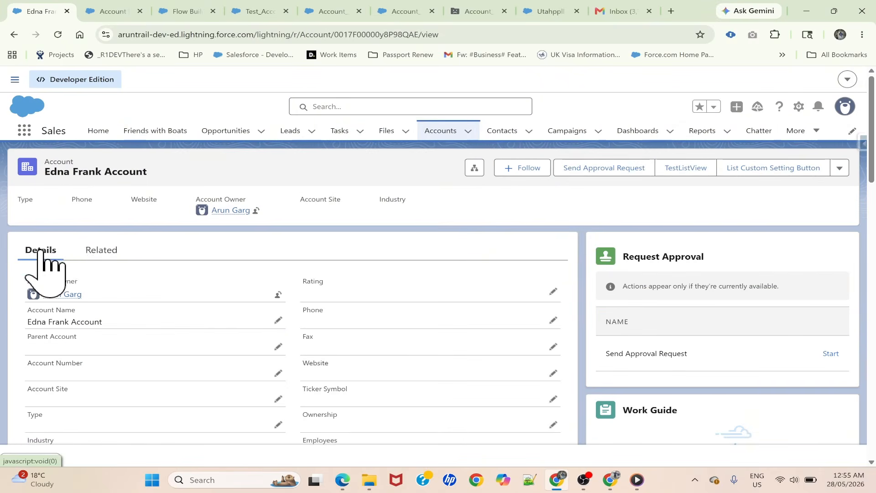
left_click(88, 257)
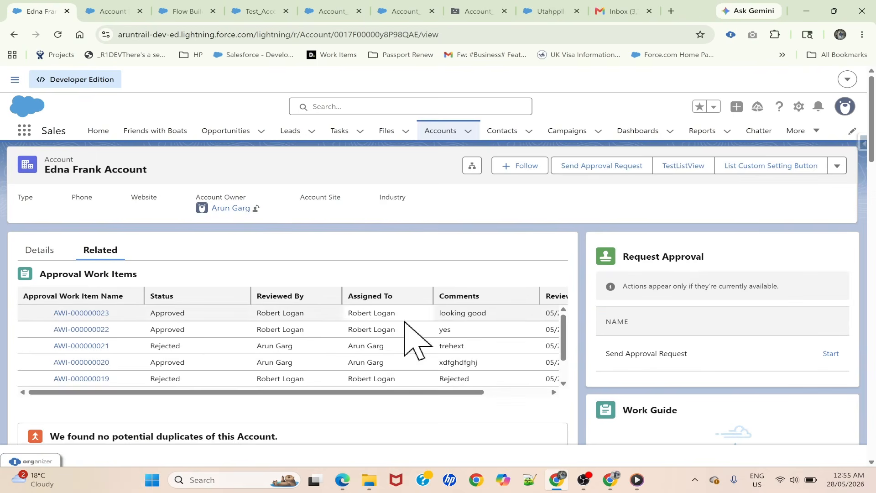
Check the Status field in the account's details
left_click(45, 251)
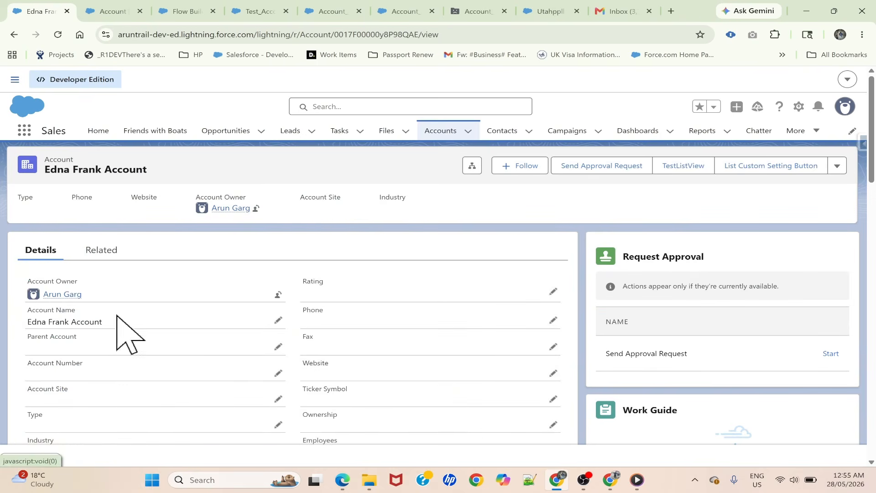
scroll(110, 395, "down", 5)
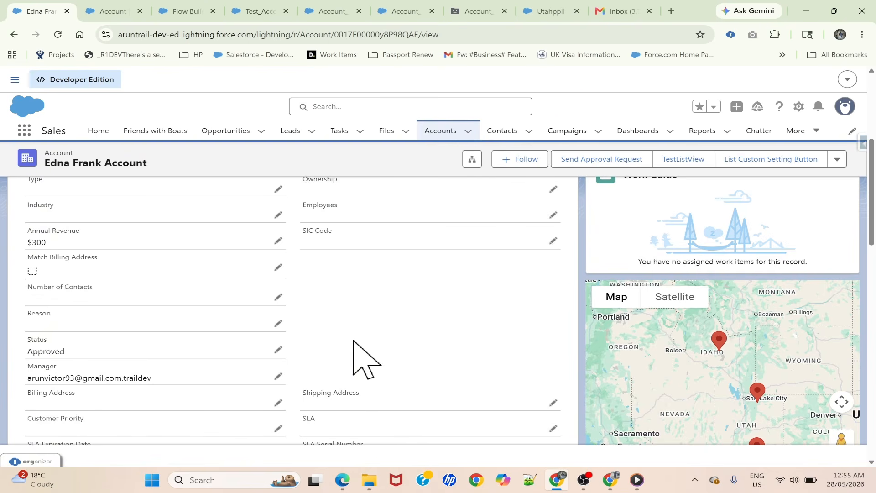
scroll(352, 339, "up", 5)
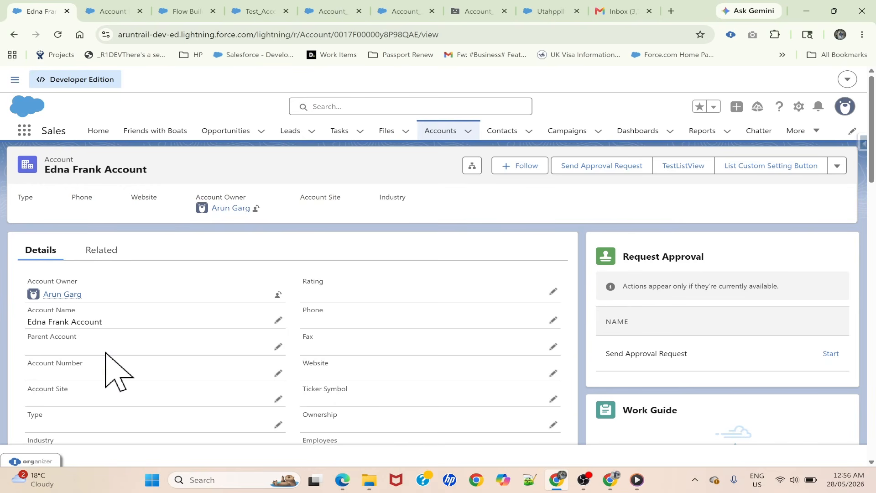
scroll(106, 354, "down", 4)
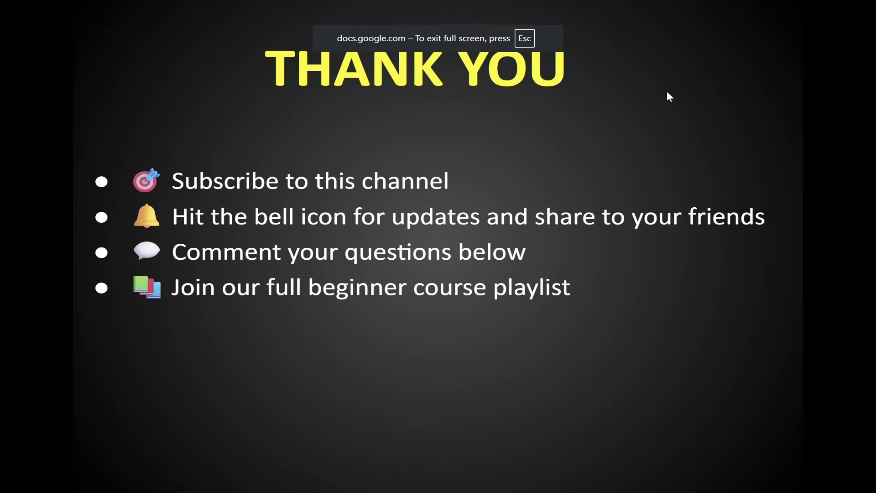